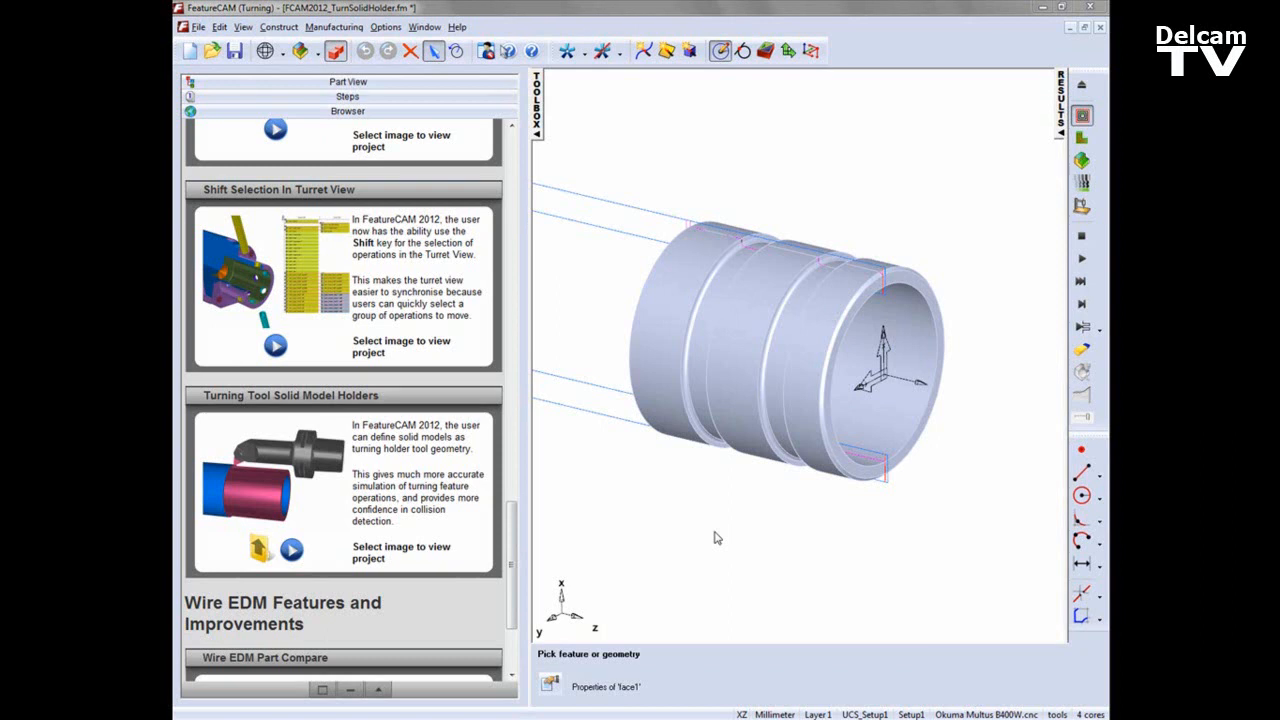
- Inspect the files in the FCAM2012_TurnSolidHolderData project folder, and return to the part
middle_drag(657, 393, 690, 388)
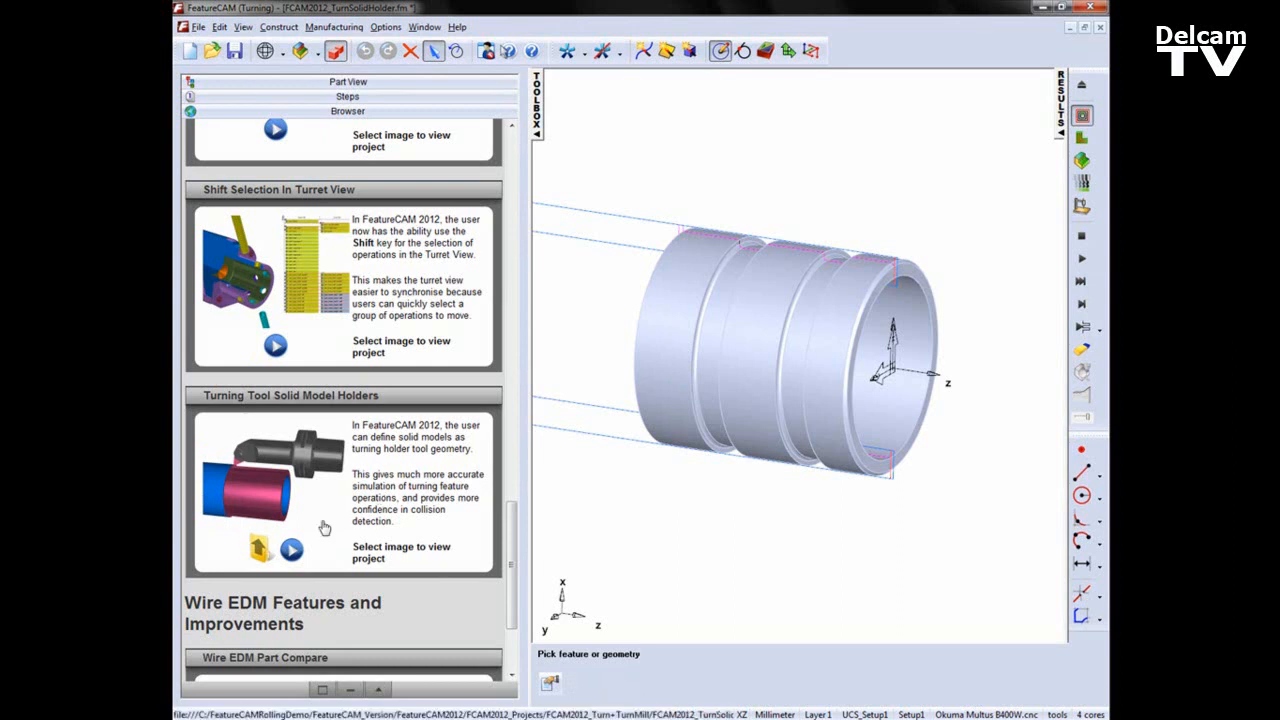
click(259, 548)
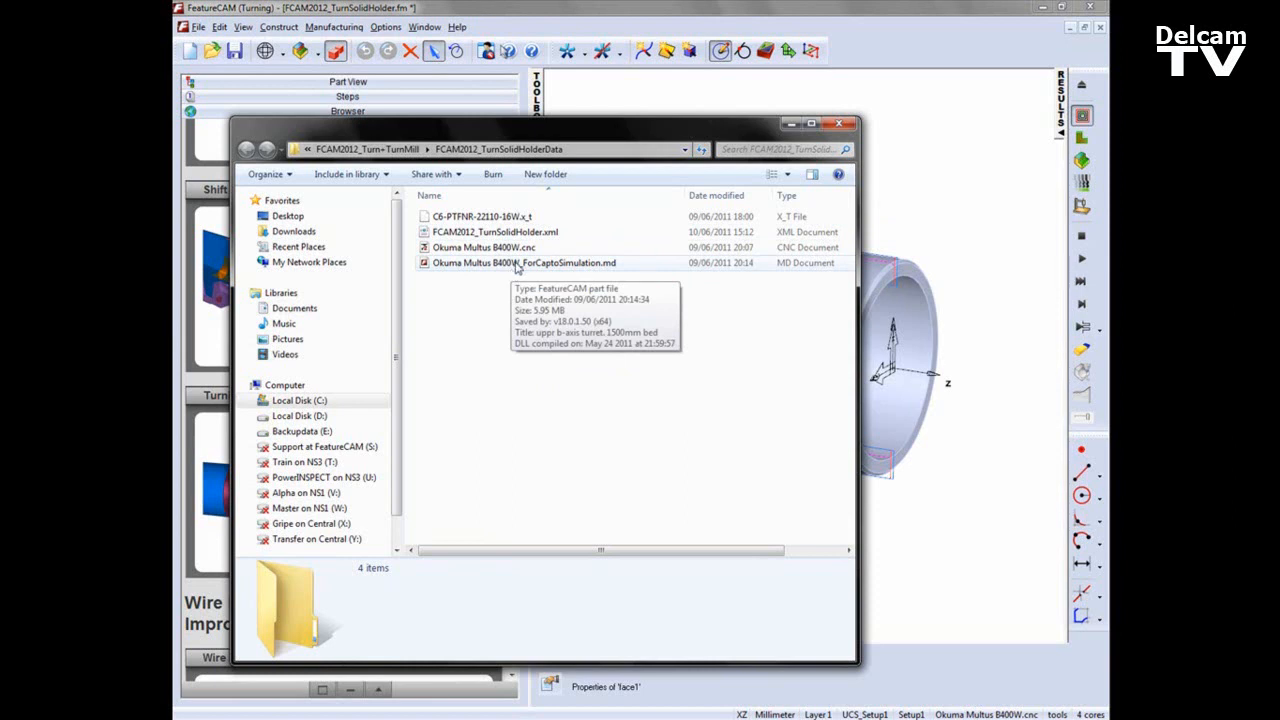
click(955, 177)
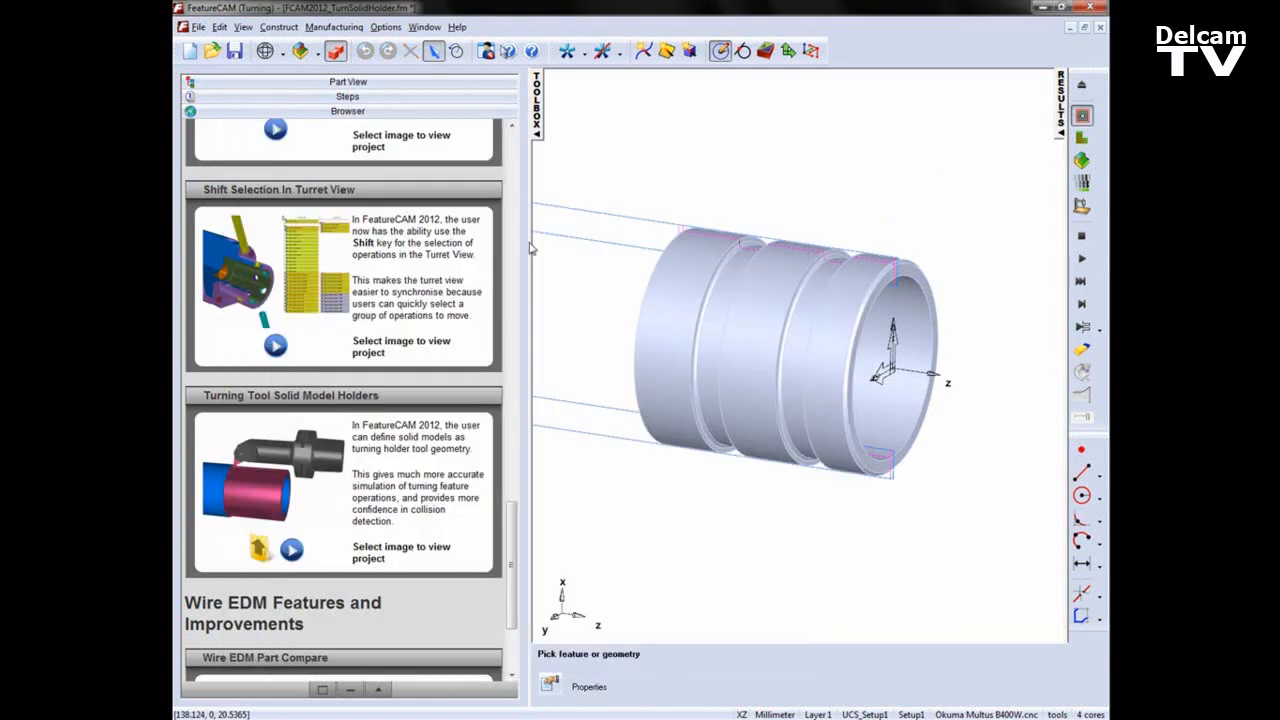
- Exclude the groove1, groove2 and cutoff1 features from Setup1 and select face1
click(364, 84)
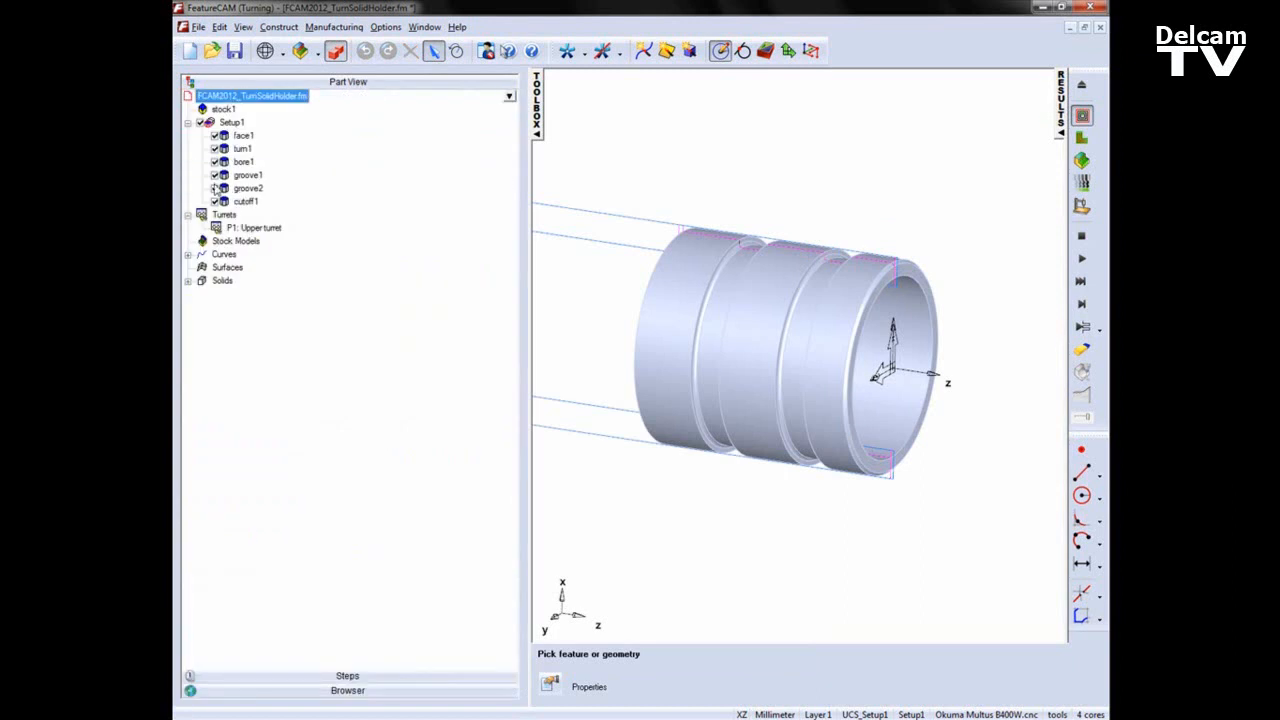
click(215, 175)
click(215, 188)
click(215, 201)
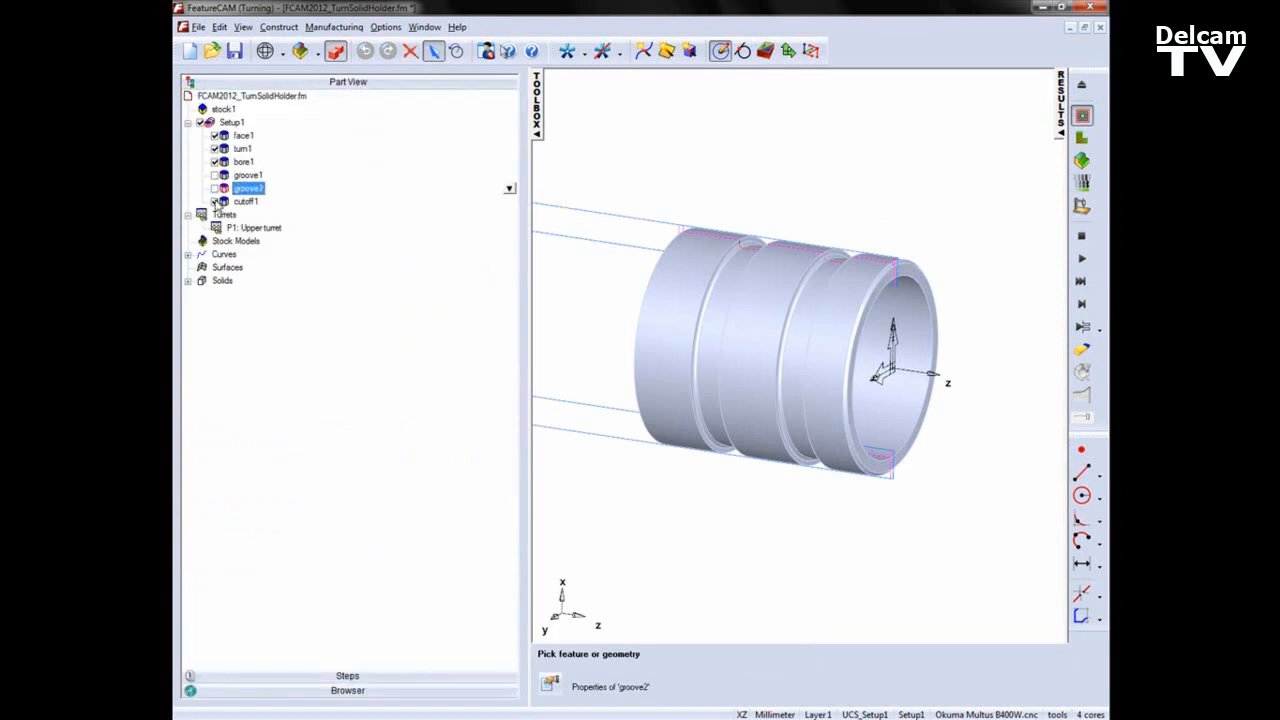
click(244, 136)
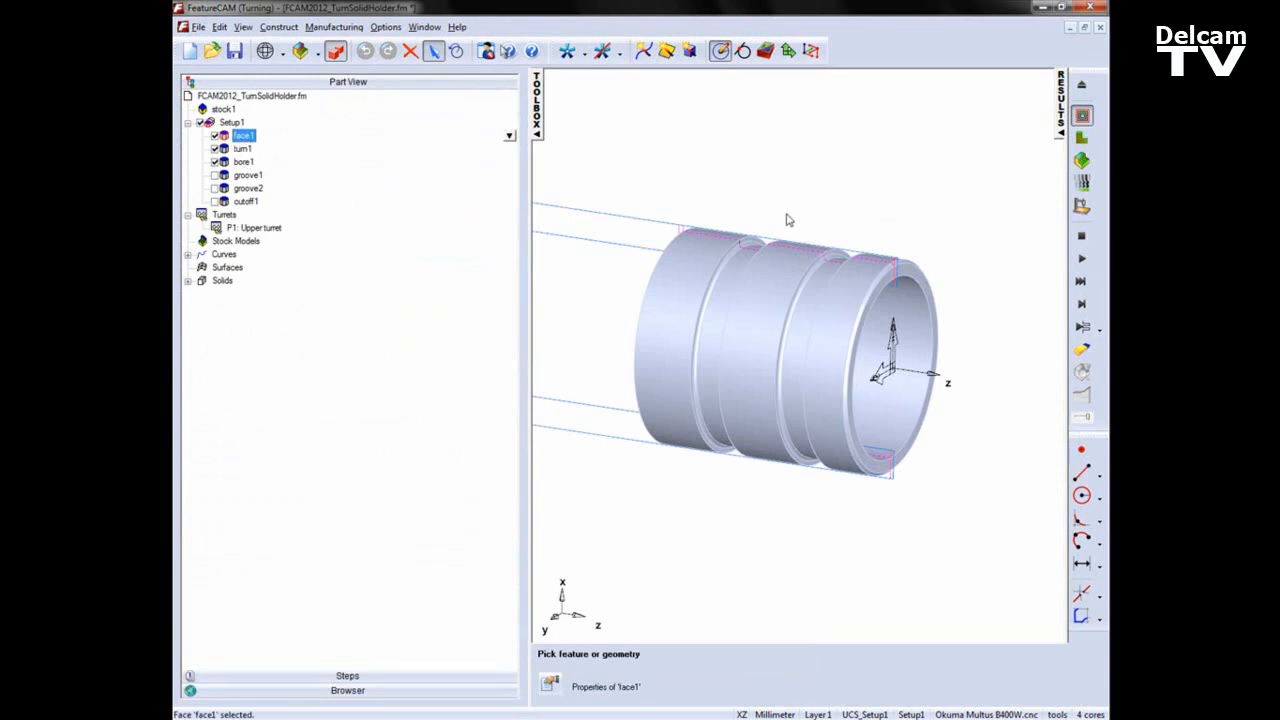
- Run a 3D simulation of the face, turn and bore features
click(1082, 160)
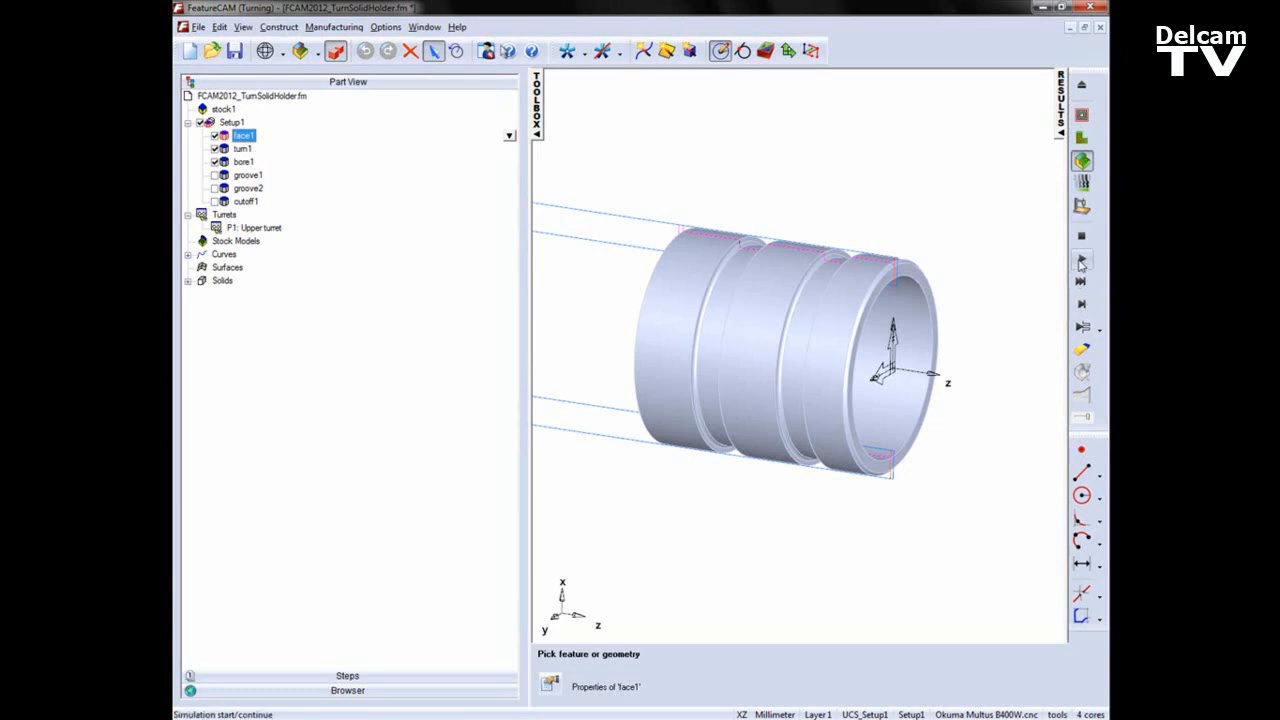
click(1082, 262)
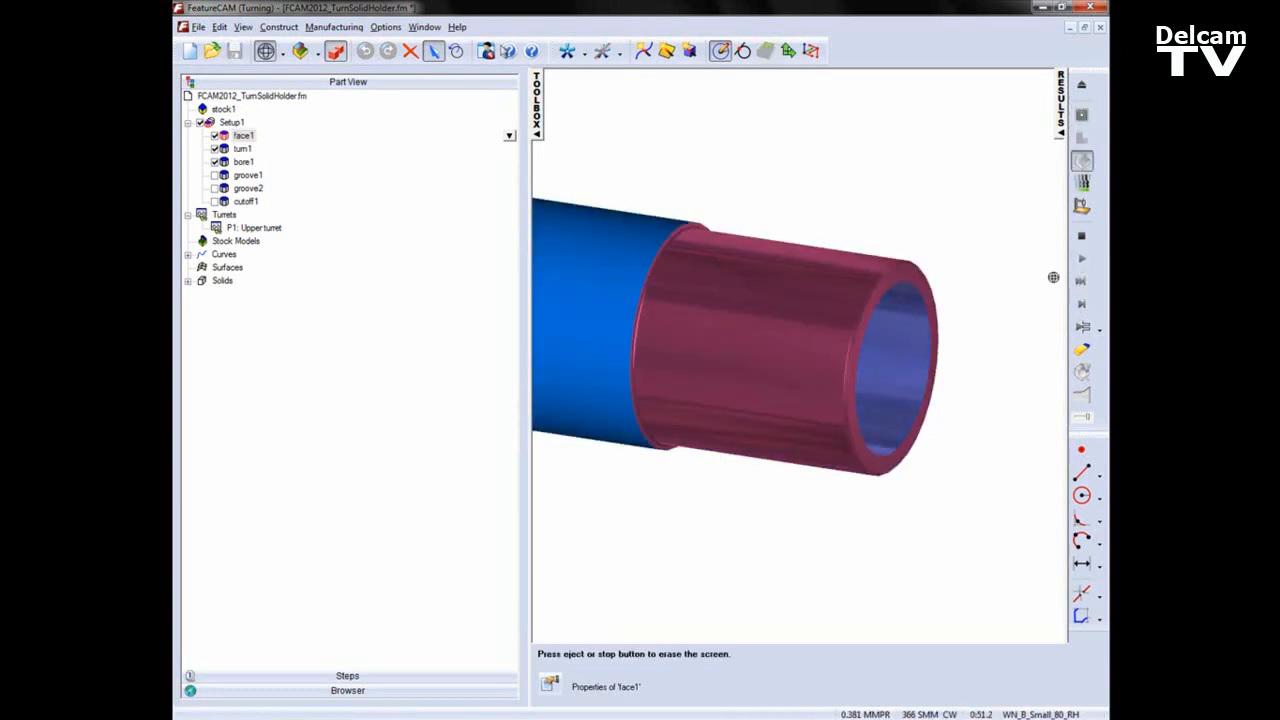
mouse_move(1031, 352)
mouse_down()
mouse_move(726, 366)
mouse_move(1022, 347)
mouse_up()
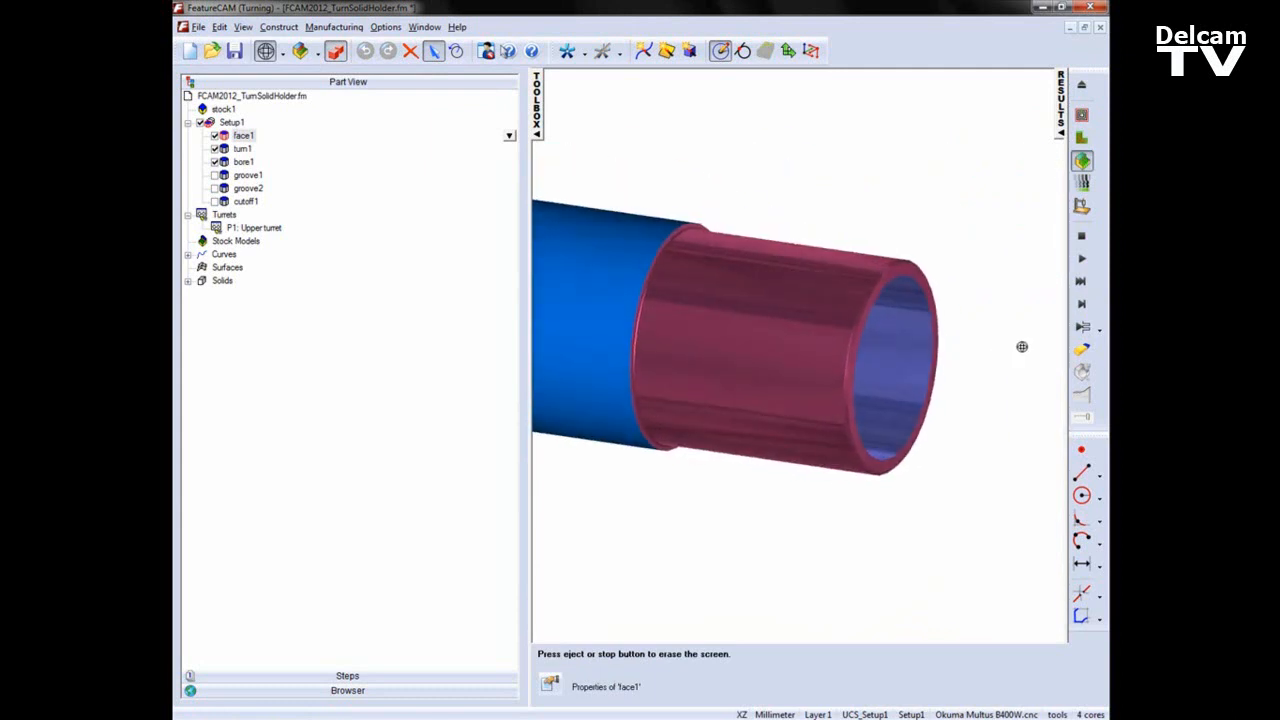
- Enable Show Holder in the simulation options
click(396, 28)
click(420, 75)
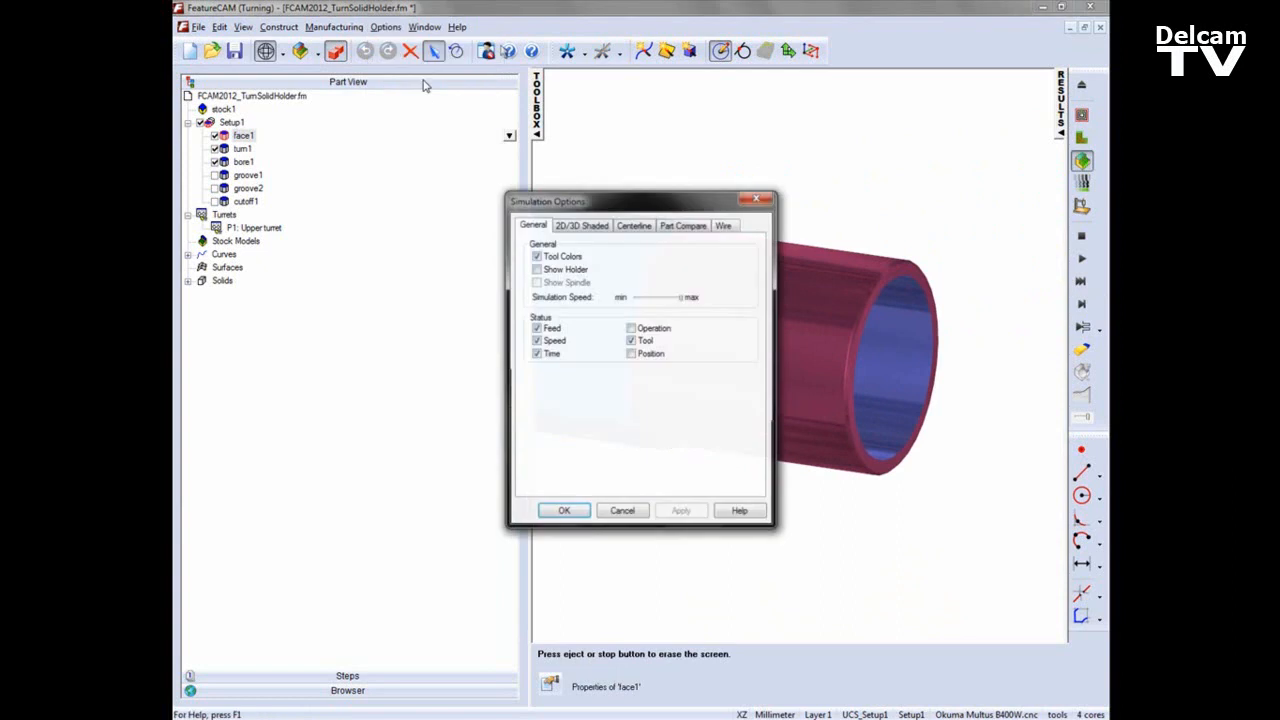
click(536, 268)
click(676, 516)
click(564, 513)
- Single-step the simulation through the facing and turning passes to inspect the tool holder
click(1081, 306)
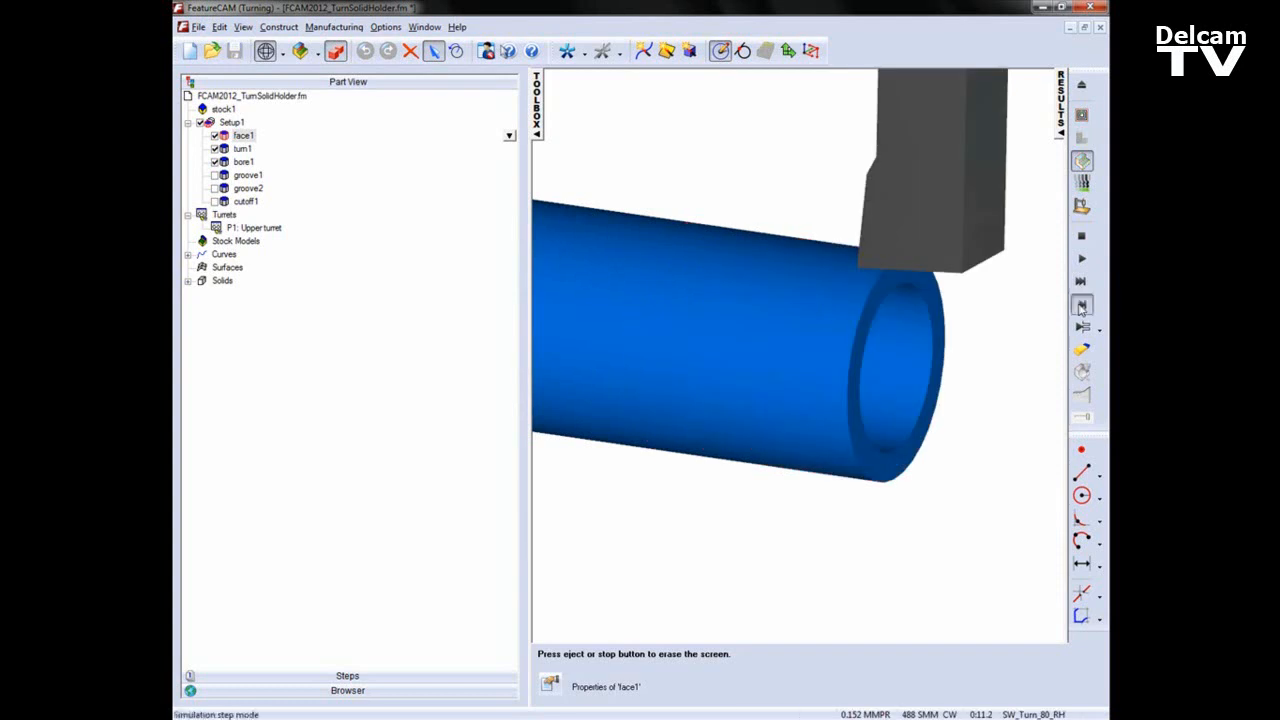
click(1081, 309)
click(1081, 309)
click(1081, 309)
click(1081, 309)
click(1081, 309)
click(1081, 309)
click(1081, 309)
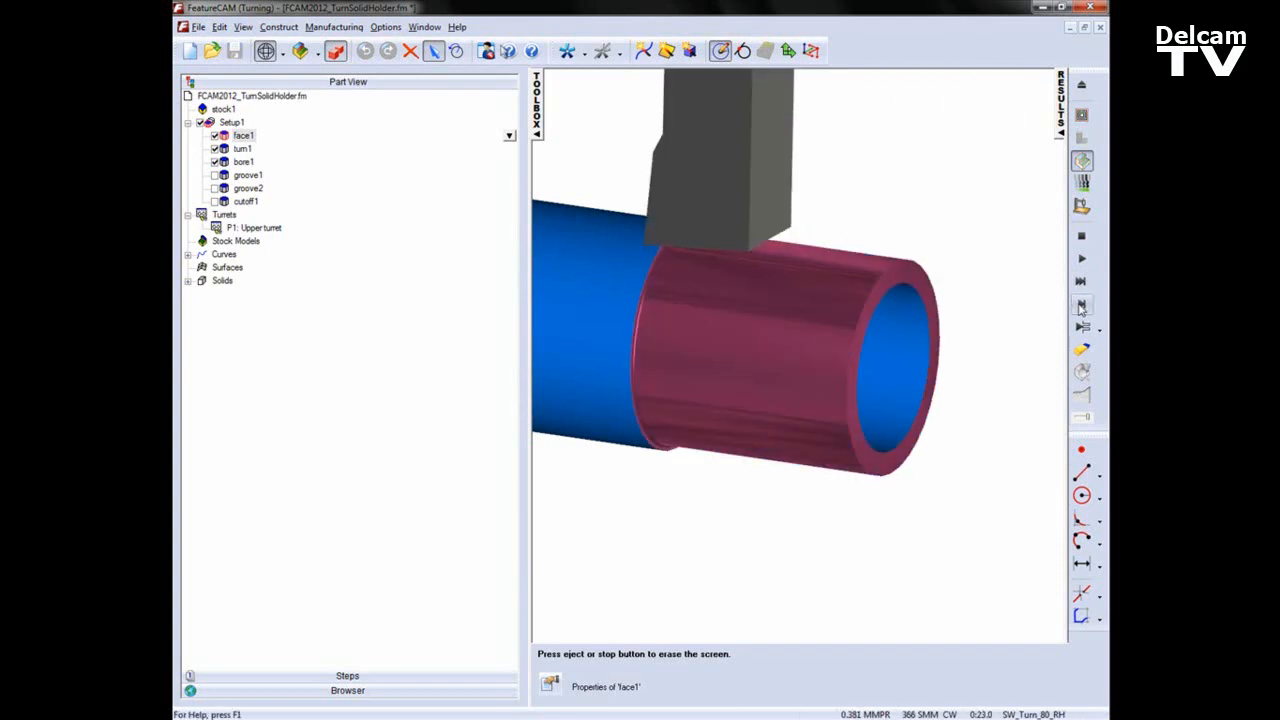
click(1081, 309)
click(1081, 309)
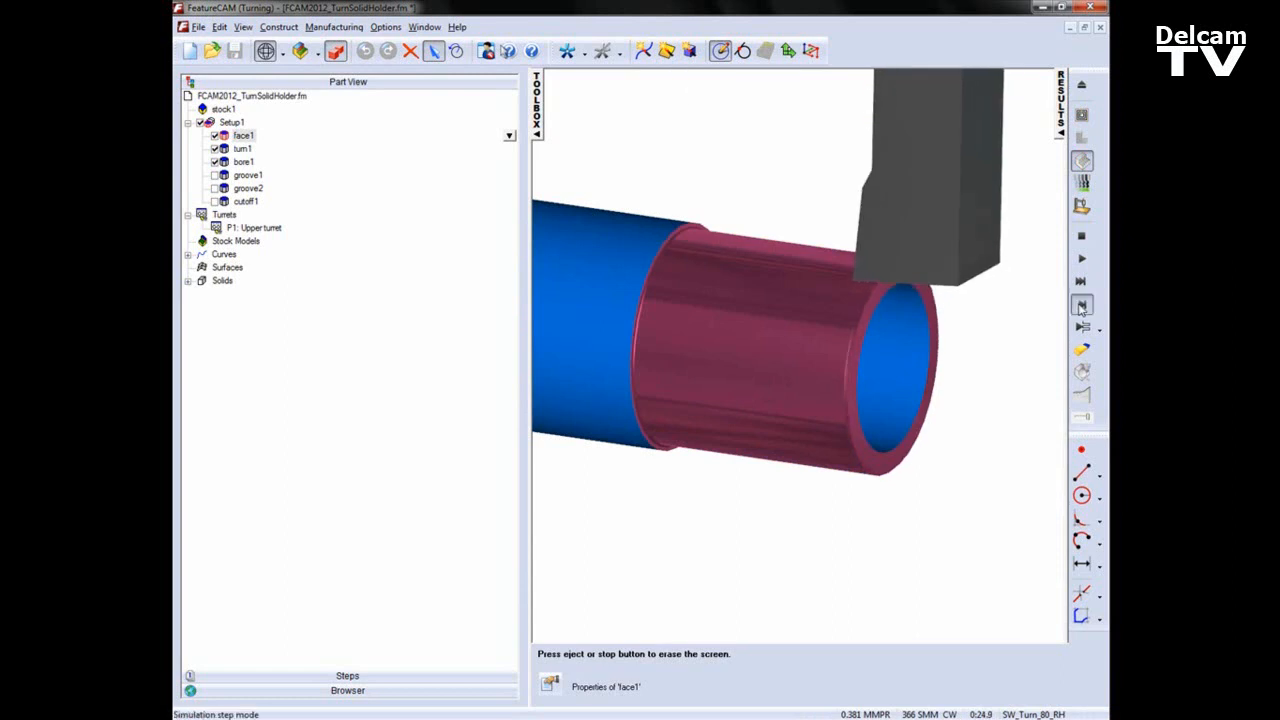
click(1081, 309)
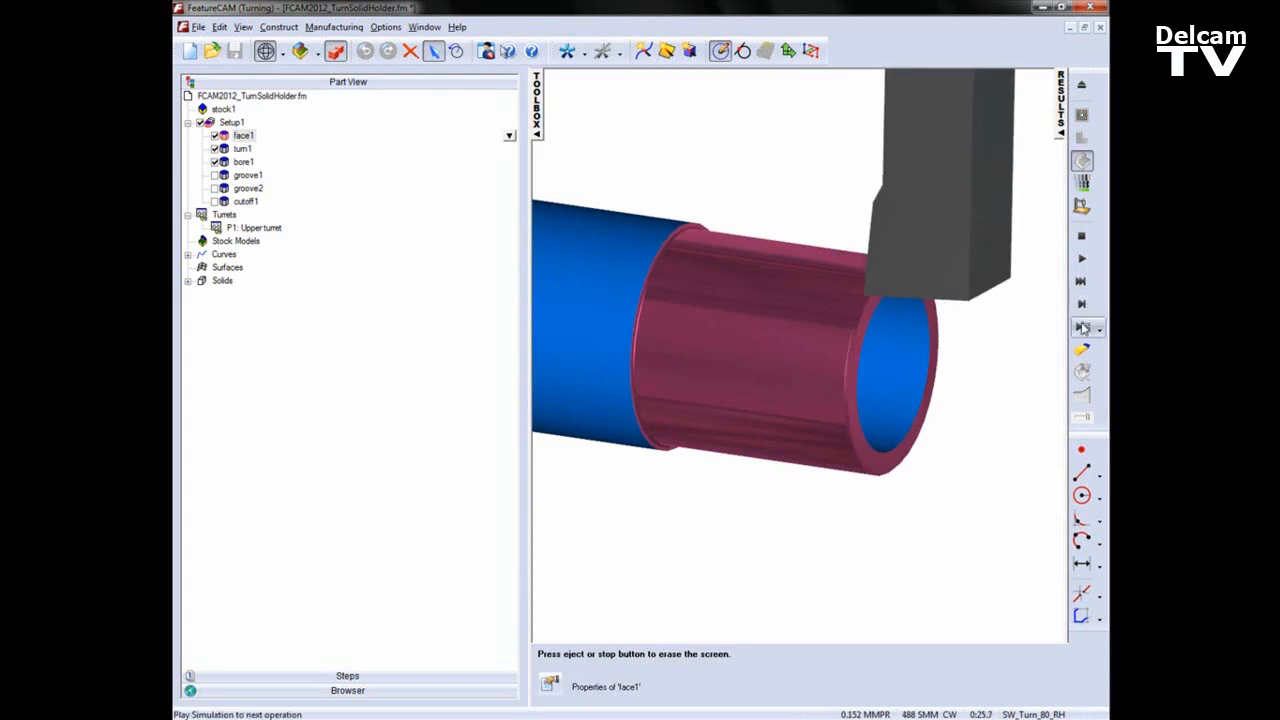
- Advance the simulation to the boring operation, play it to the end, and stop the simulation
click(1083, 328)
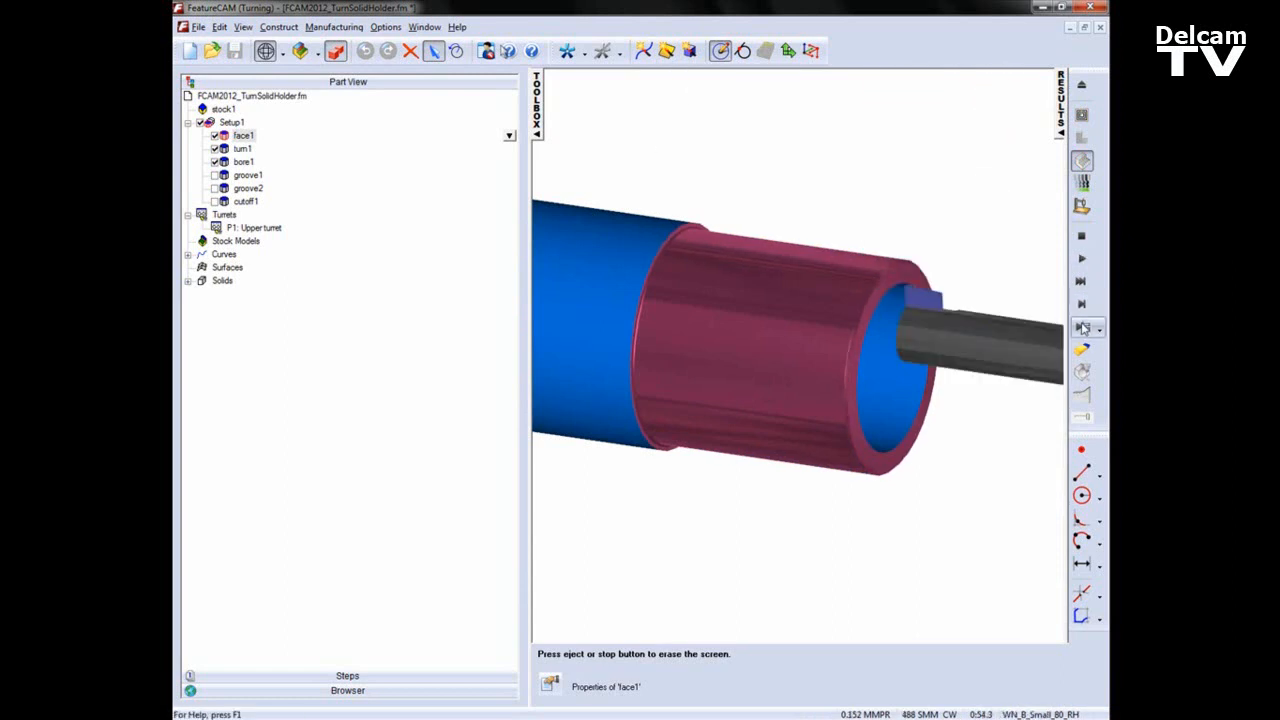
scroll(952, 330, down, 1)
middle_drag(976, 316, 922, 310)
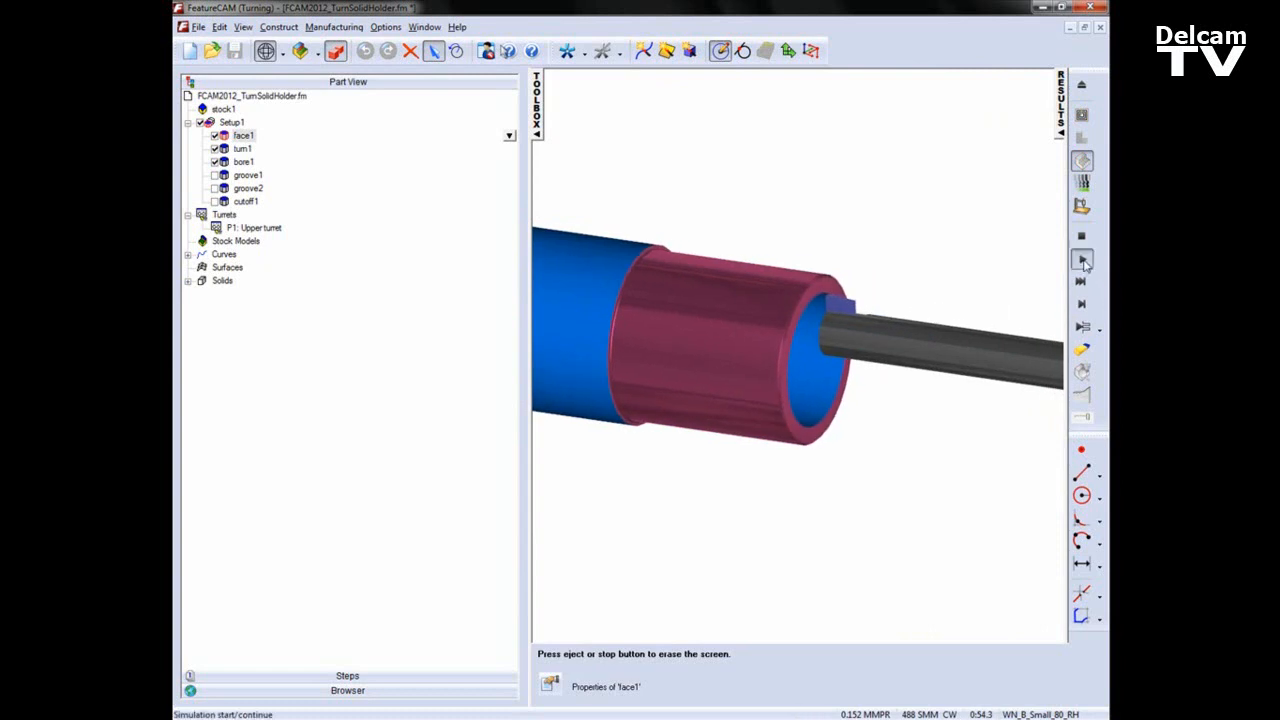
click(1082, 259)
middle_drag(849, 366, 854, 403)
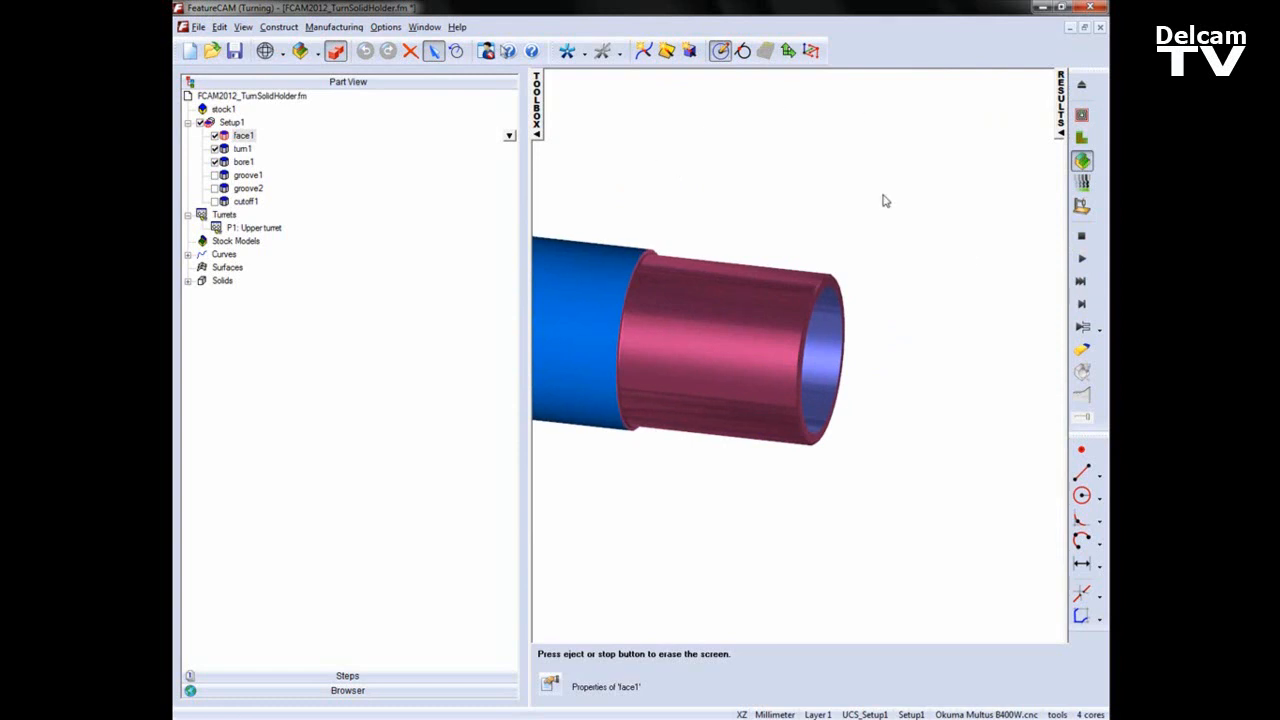
click(1082, 237)
middle_drag(891, 323, 917, 314)
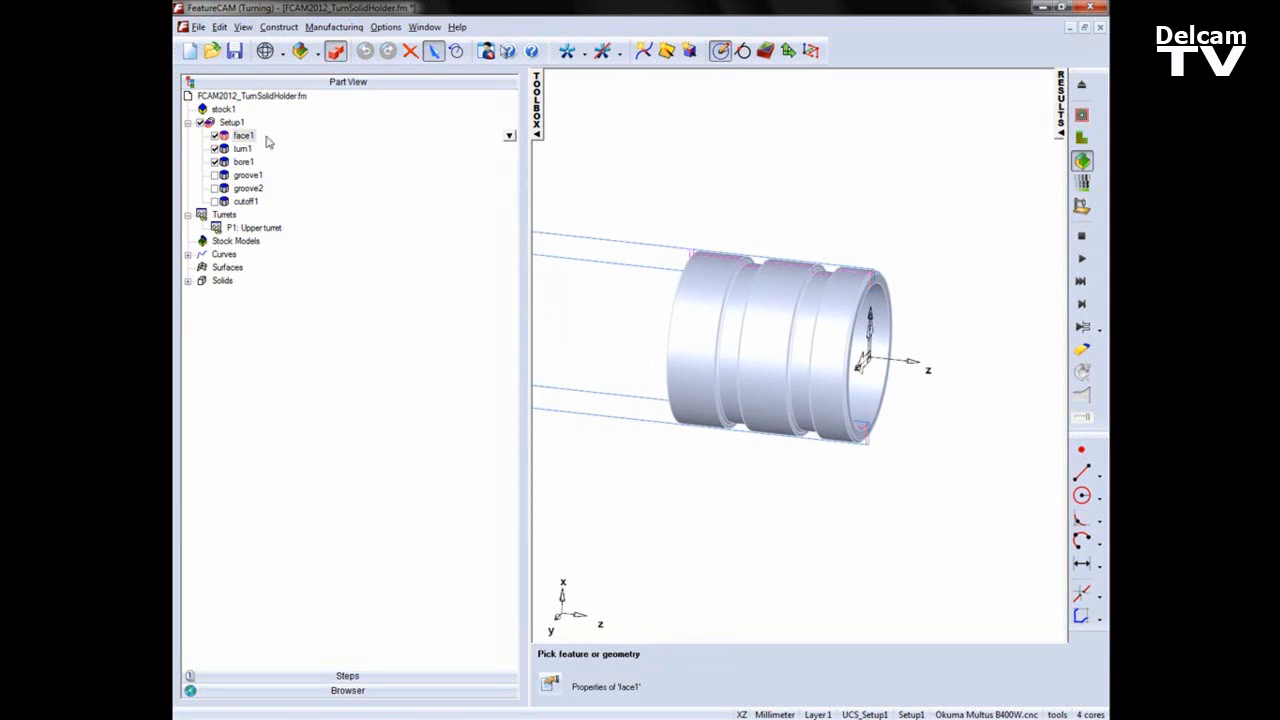
- Create a turning tool named TNGA 0816 from SW_Turn_80_RH for face1's finish operation
right_click(243, 138)
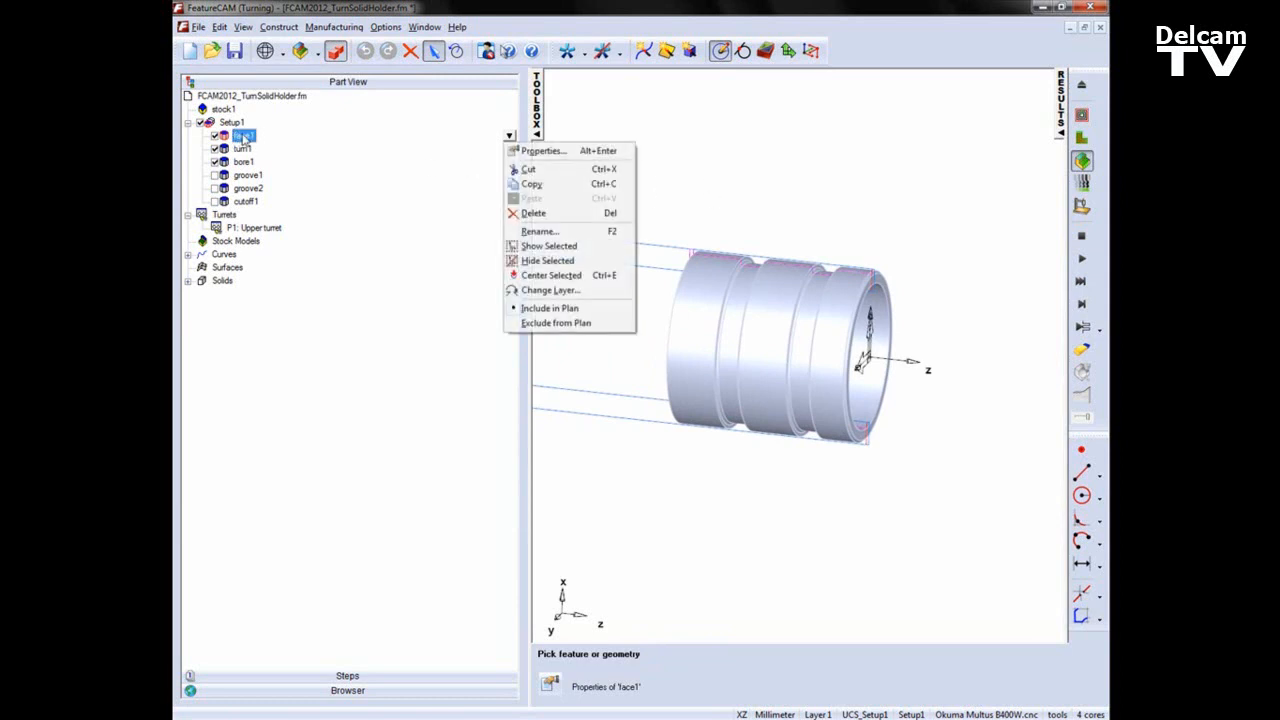
click(571, 159)
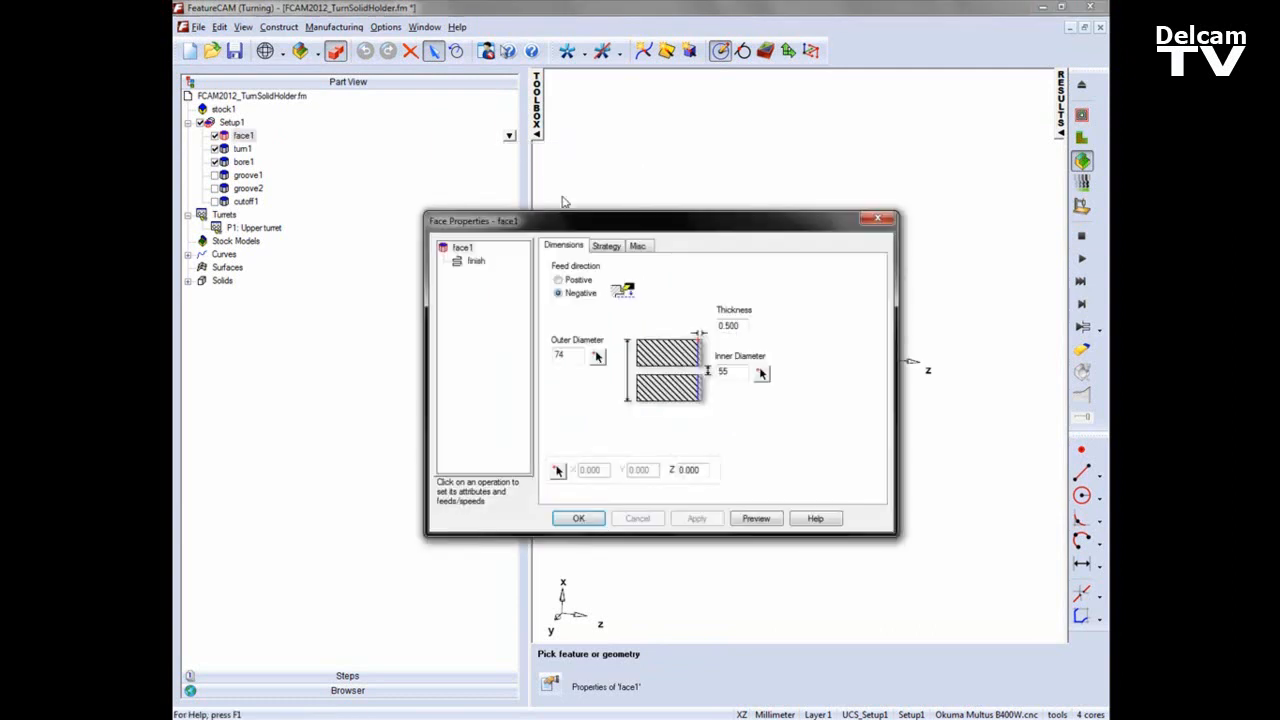
click(362, 215)
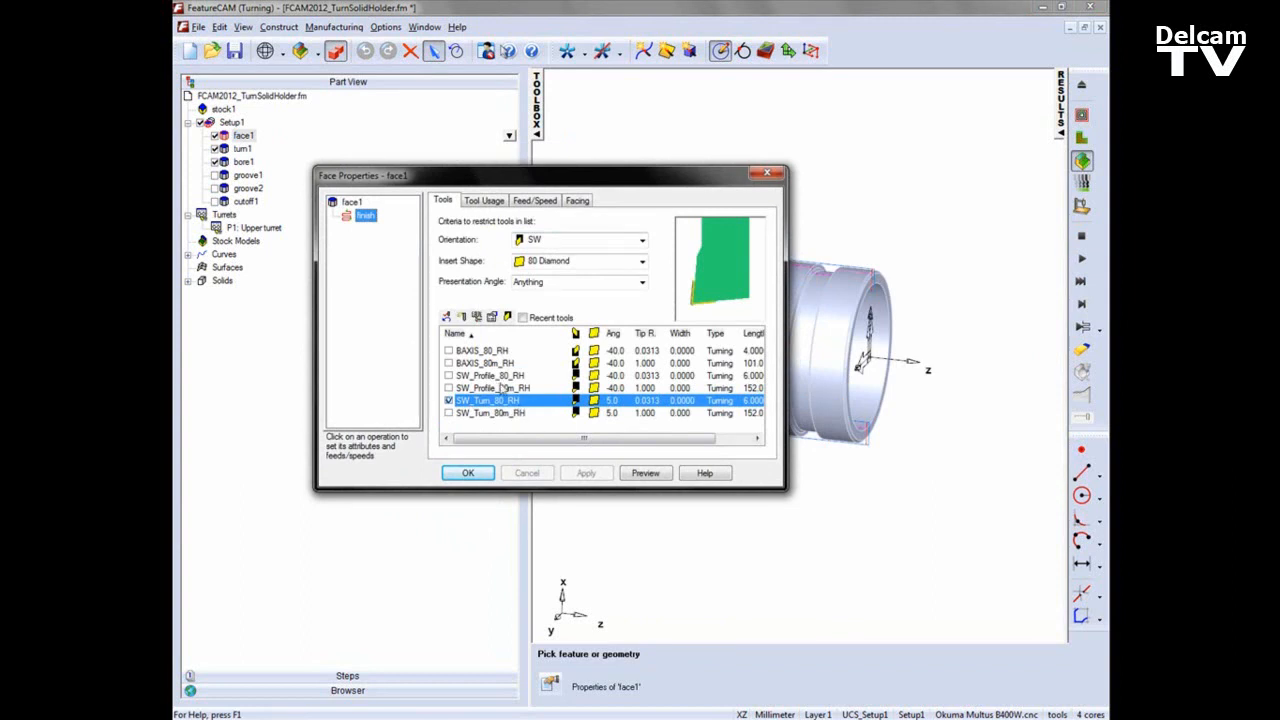
click(463, 318)
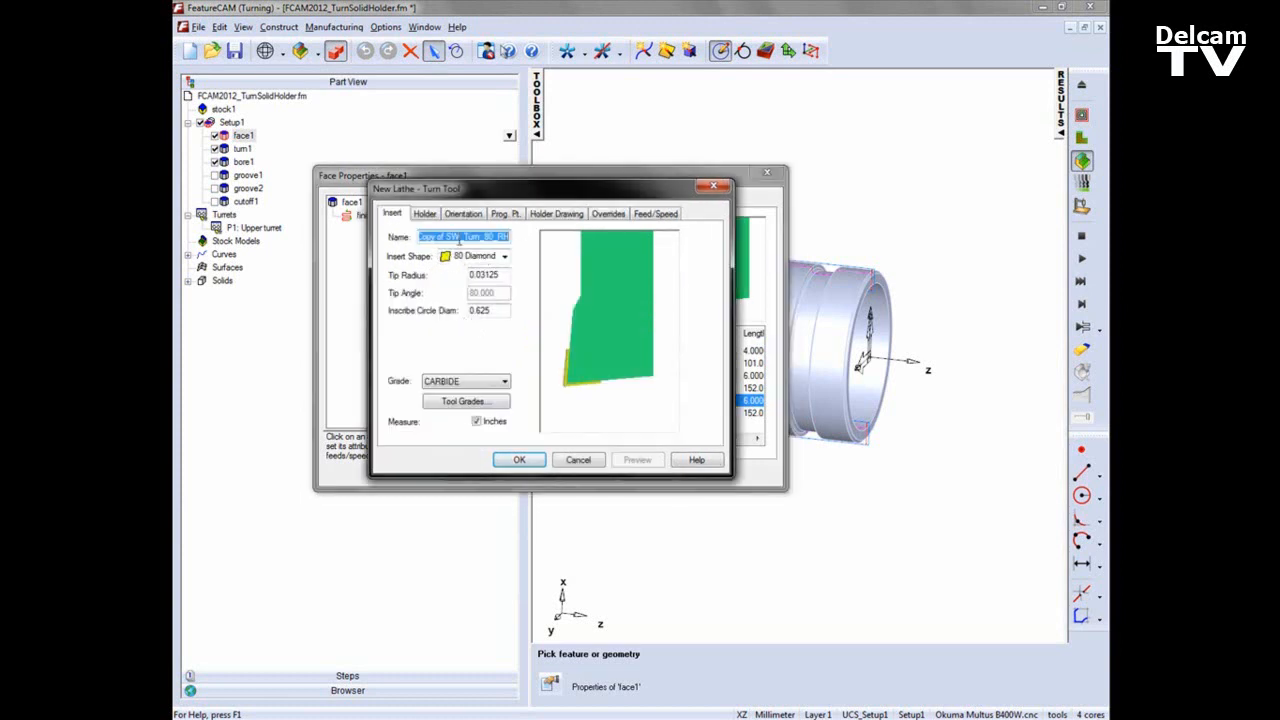
text(TNGA 0816)
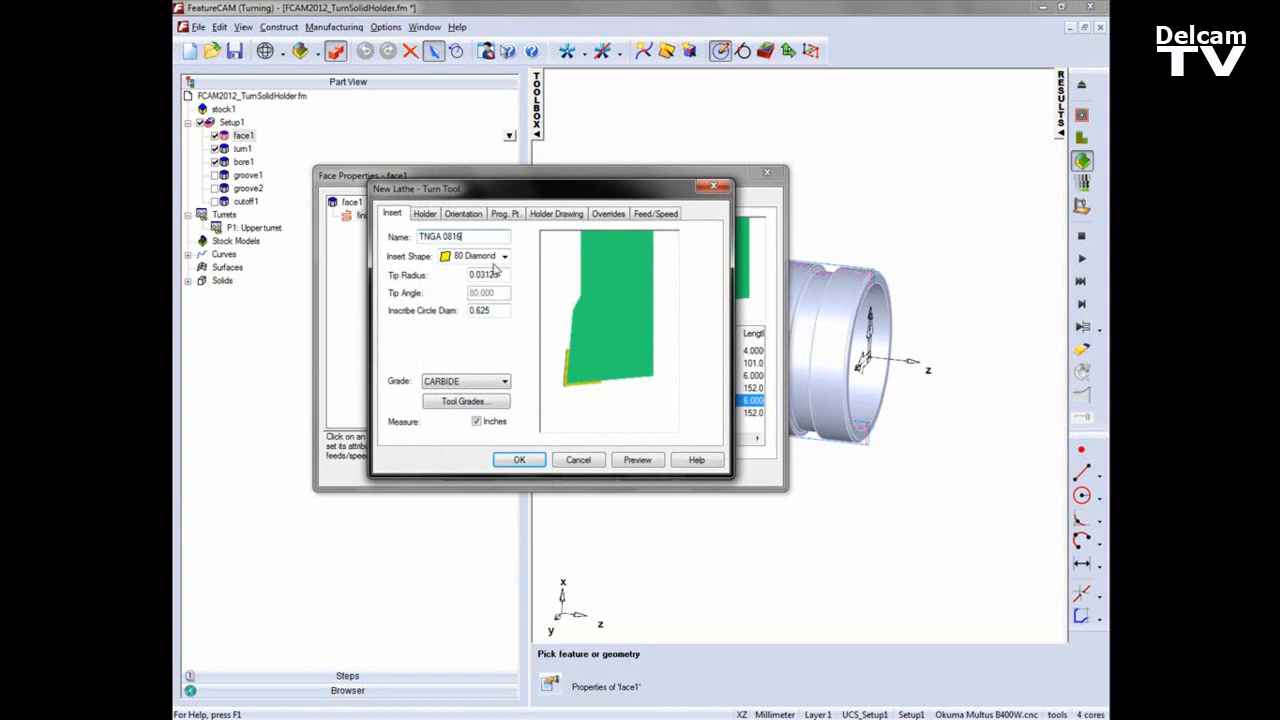
- Define the insert in metric units as a Triangle with tip radius 0.8 and inscribed circle diameter 16, and preview it
click(477, 421)
click(504, 256)
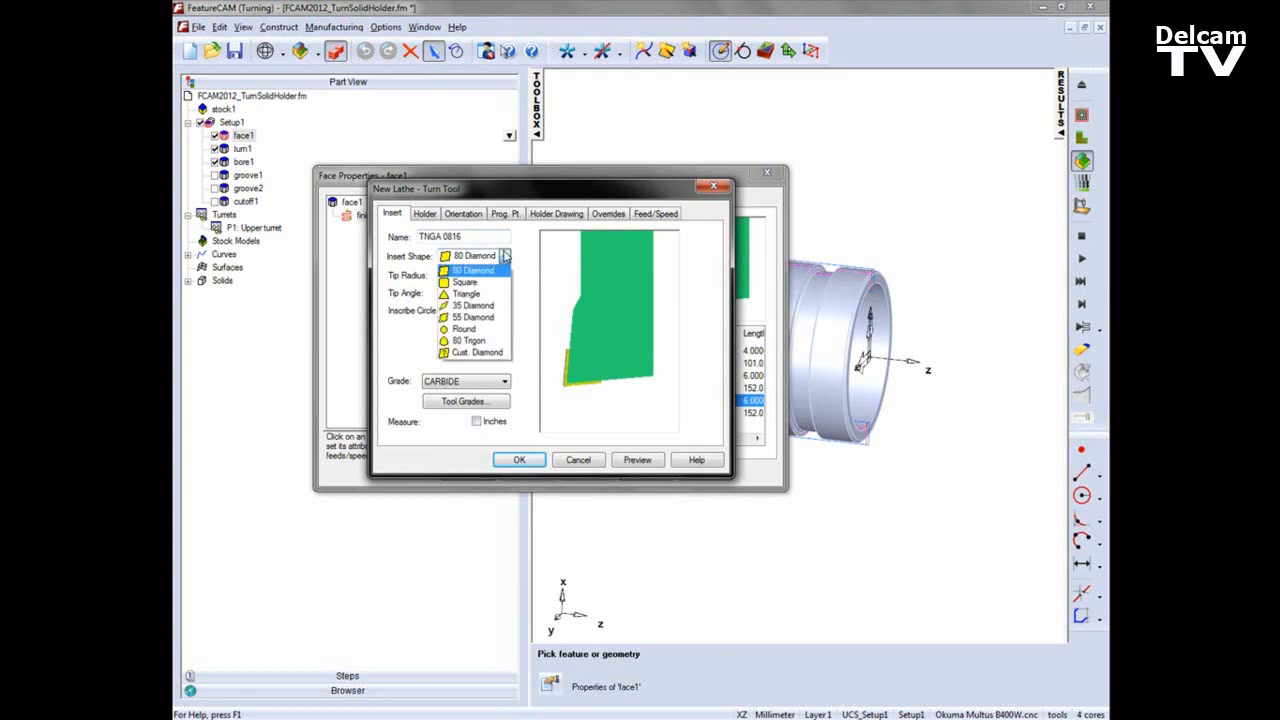
click(466, 293)
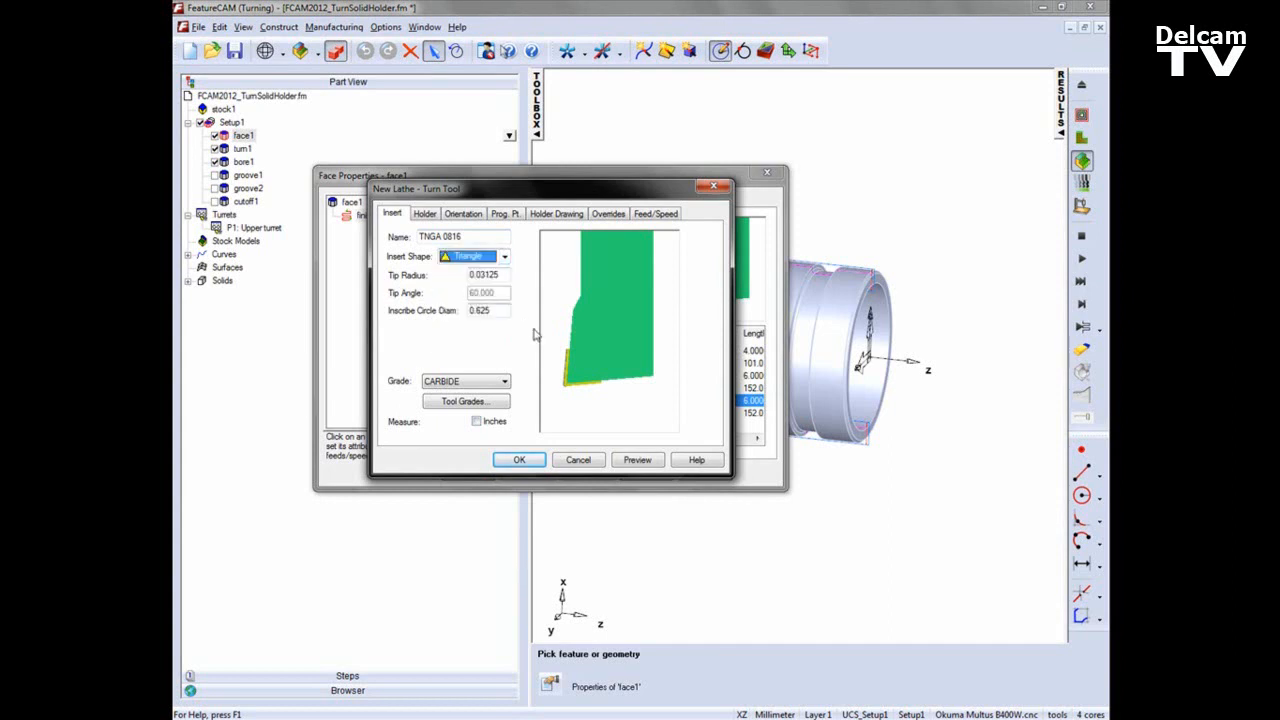
double_click(501, 274)
text(0.8)
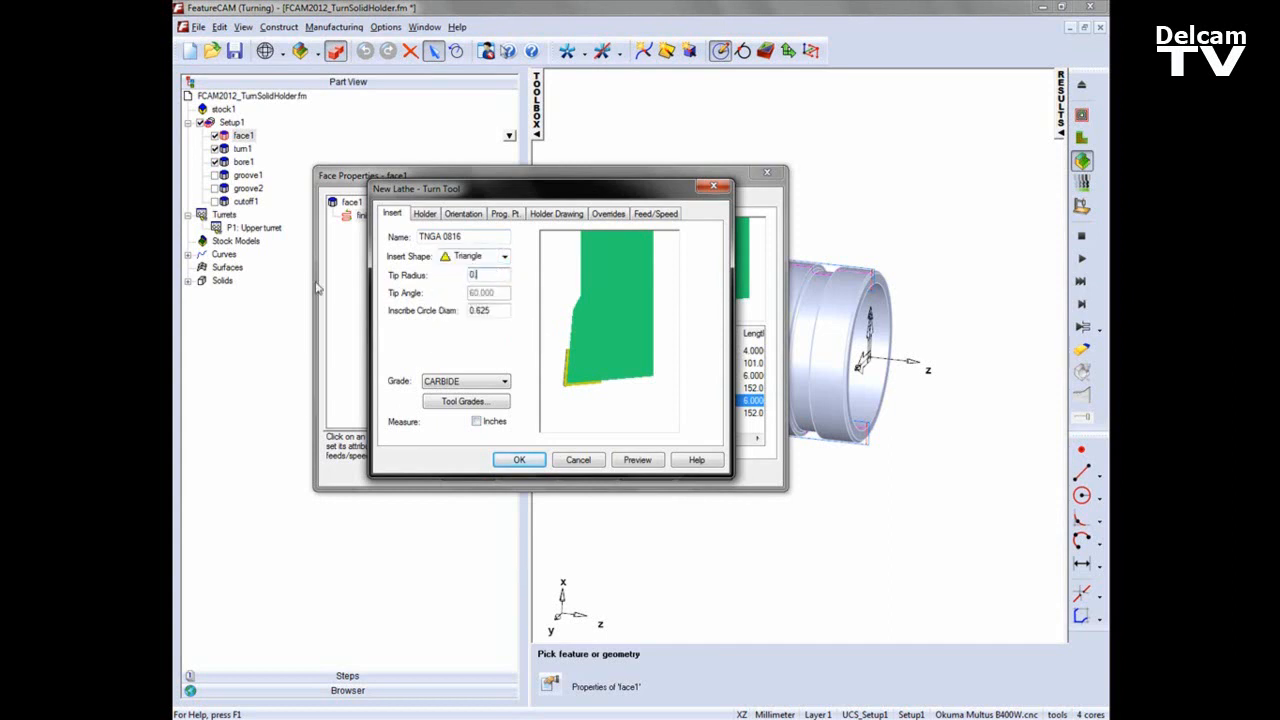
key(Tab)
text(16)
key(Tab)
click(640, 461)
scroll(578, 352, down, 6)
scroll(633, 286, down, 4)
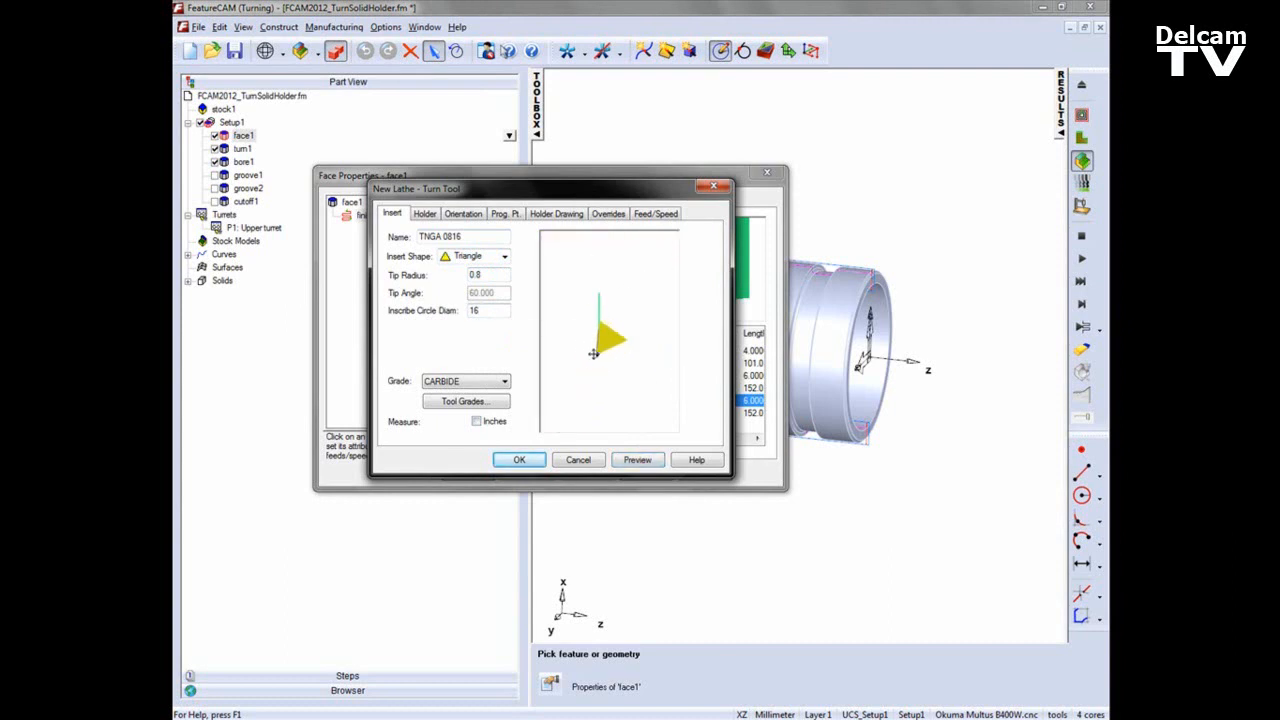
- Set the tool holder's side angle to 3, shaft width to 32 and length to 130
click(432, 216)
double_click(495, 297)
text(3)
key(Tab)
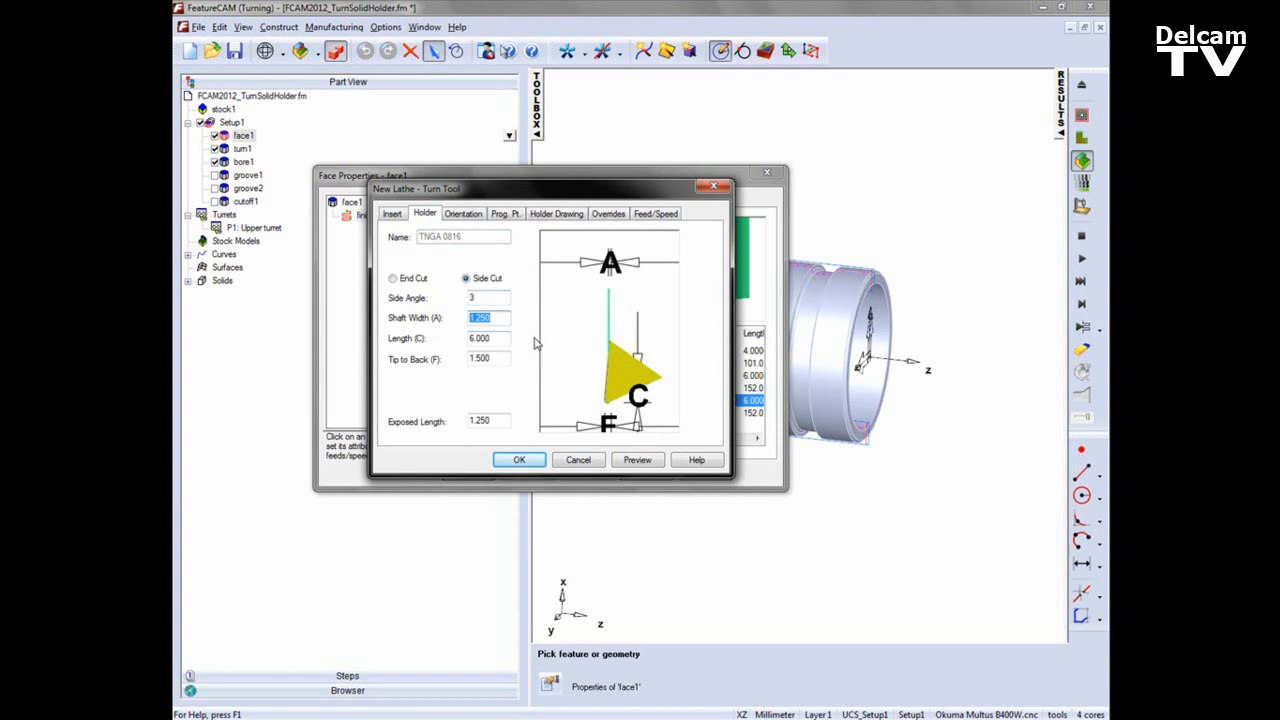
text(32)
key(Tab)
text(130)
- Set the holder's exposed length to 110 and tip to back to 22, and switch it to End Cut
double_click(490, 421)
text(11)
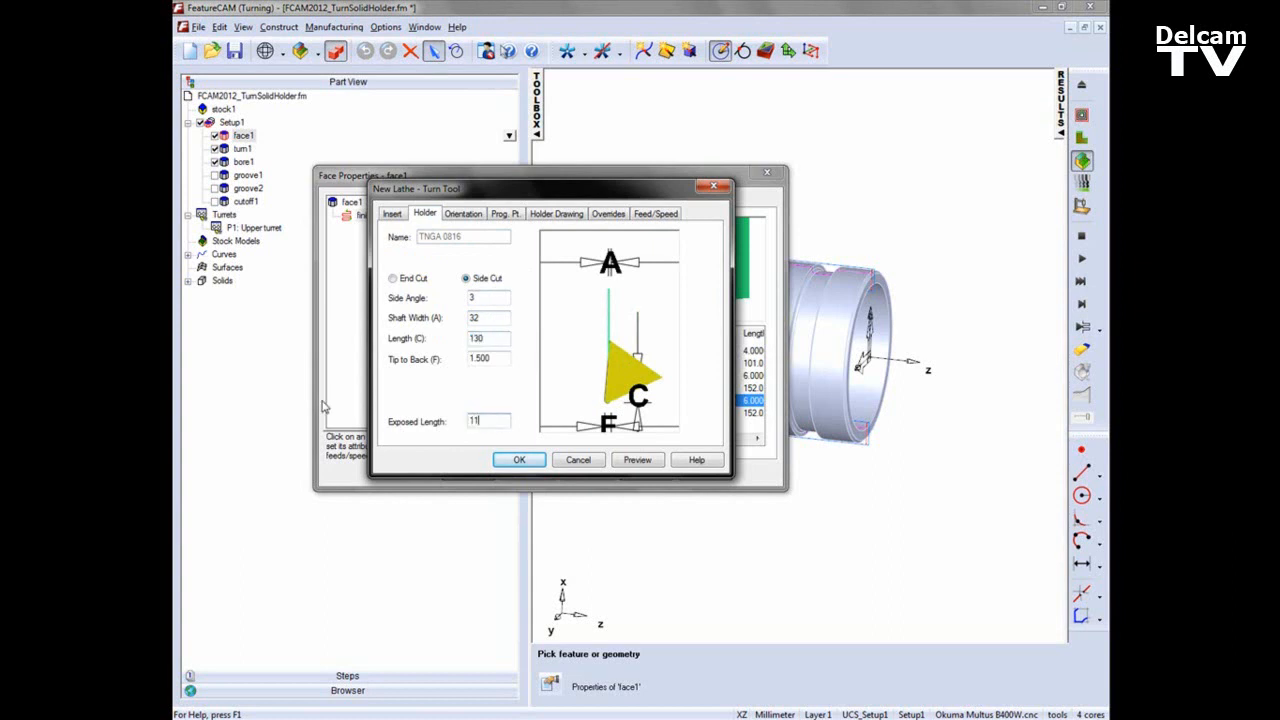
double_click(493, 359)
text(22)
click(637, 459)
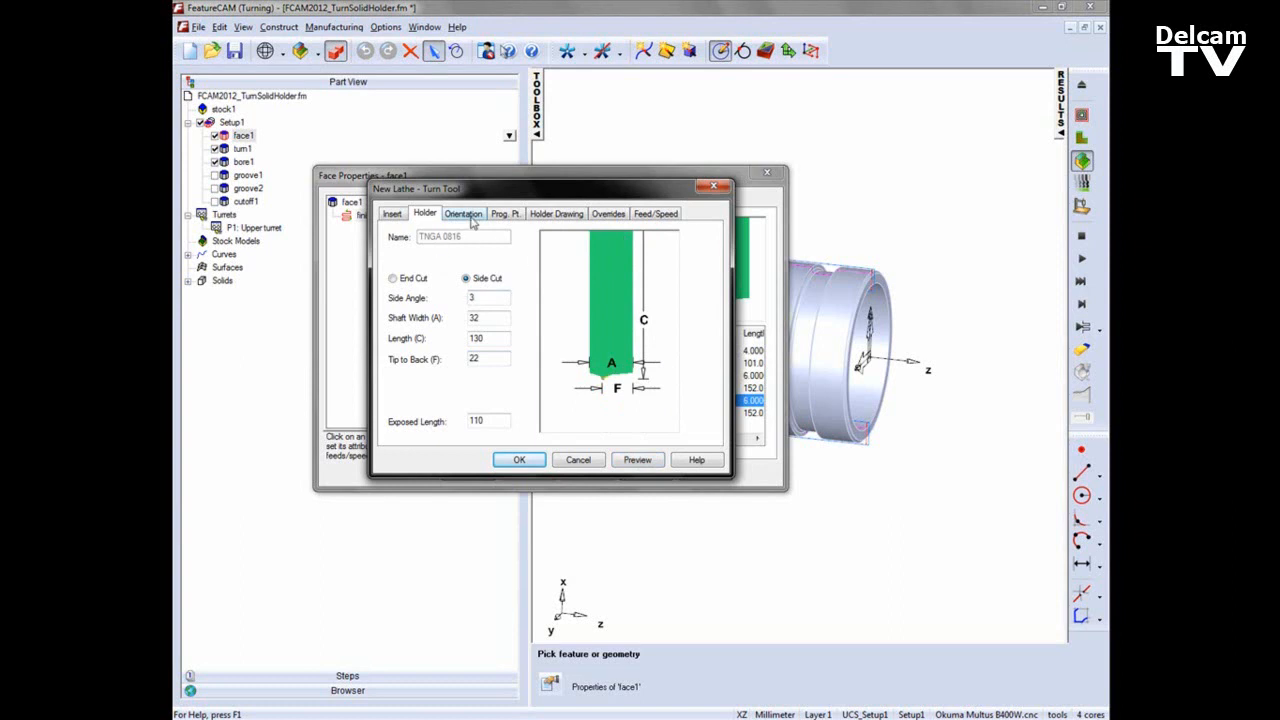
click(395, 279)
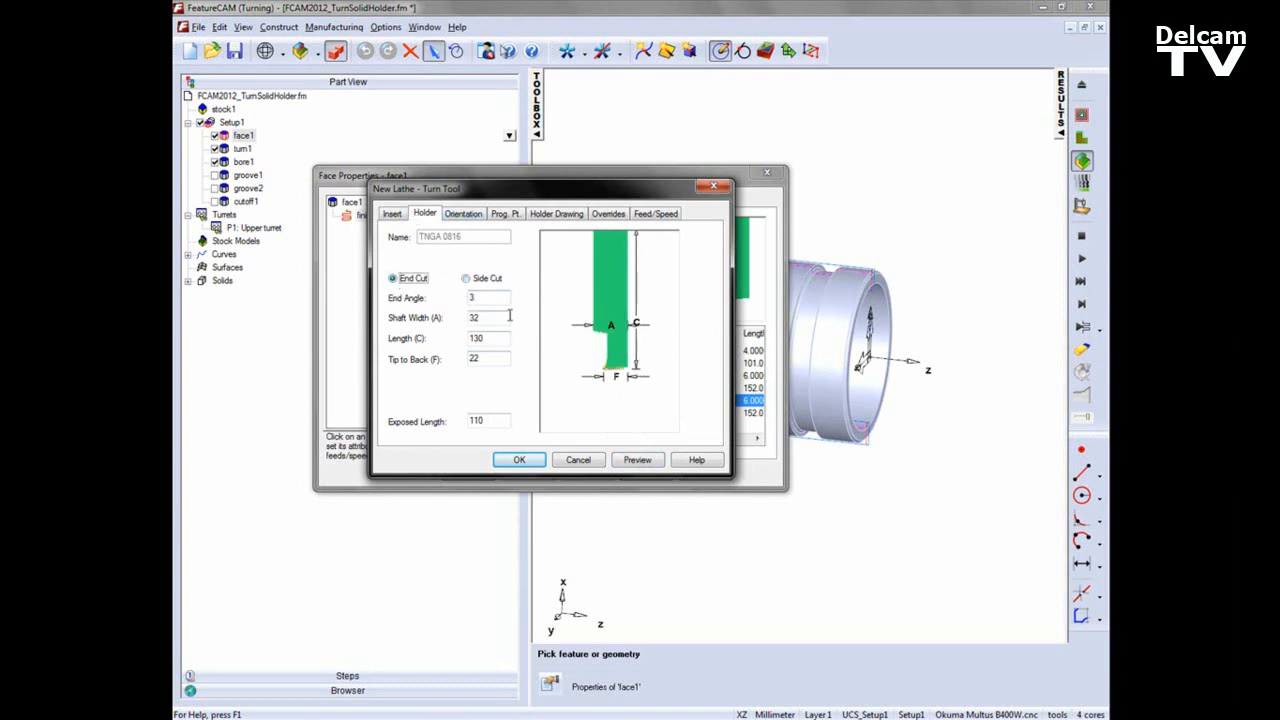
scroll(606, 347, up, 2)
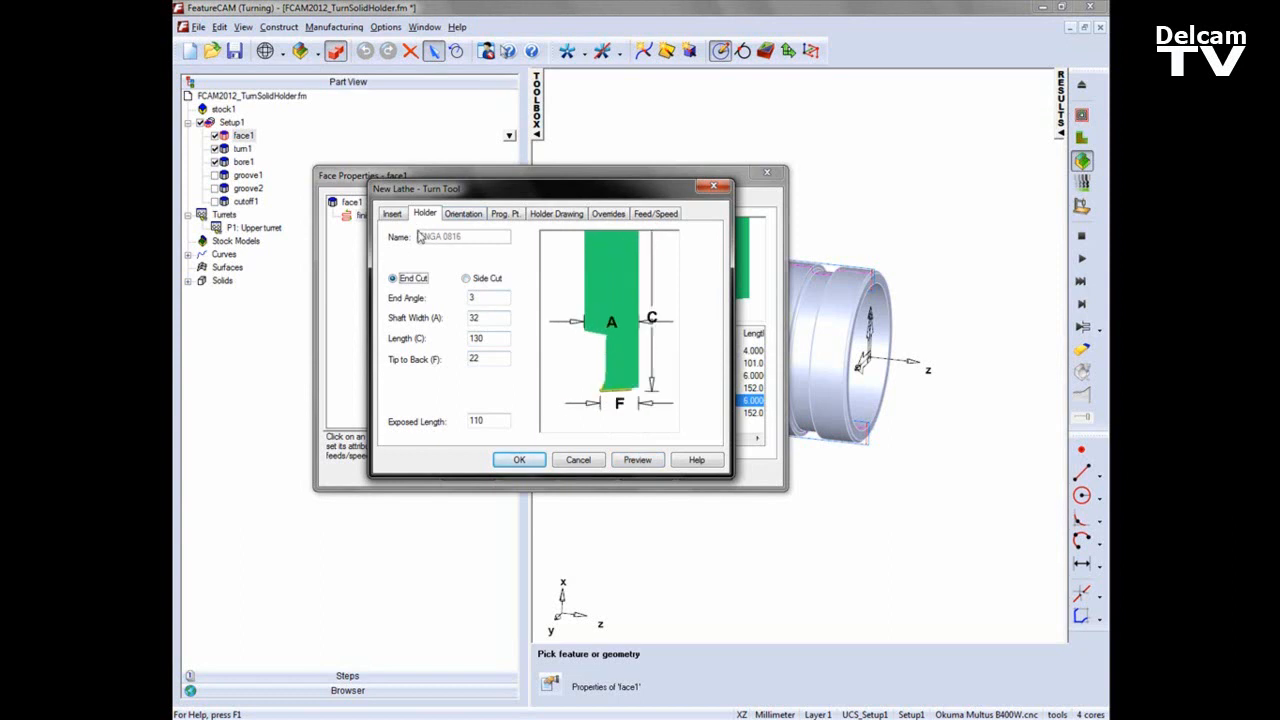
- Save the new tool with the recommended programming point and apply it to face1's finish operation
click(538, 463)
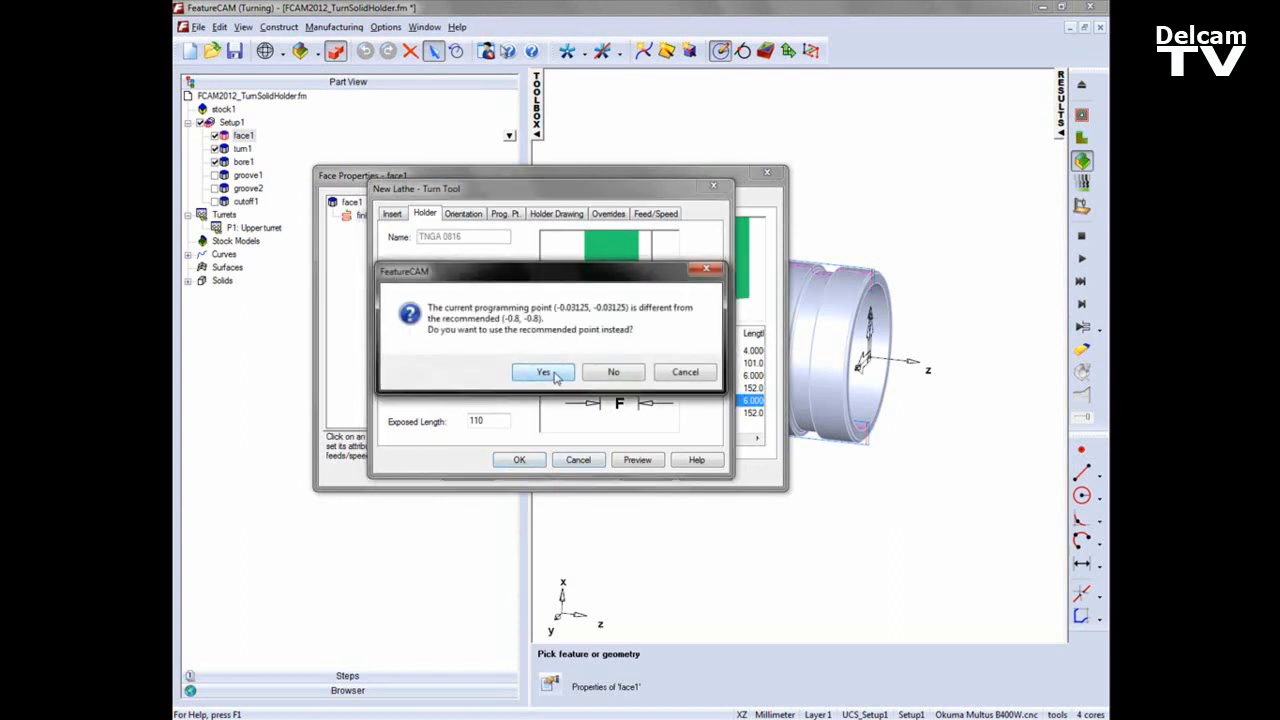
click(554, 373)
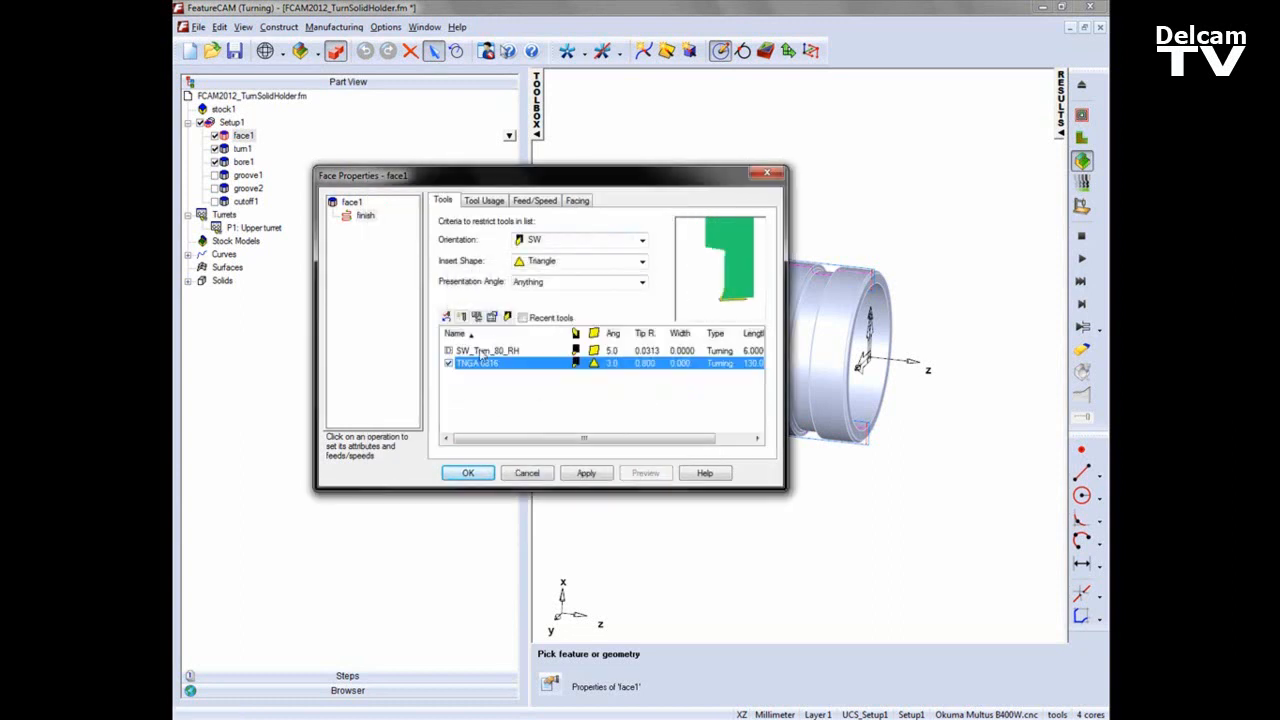
click(586, 473)
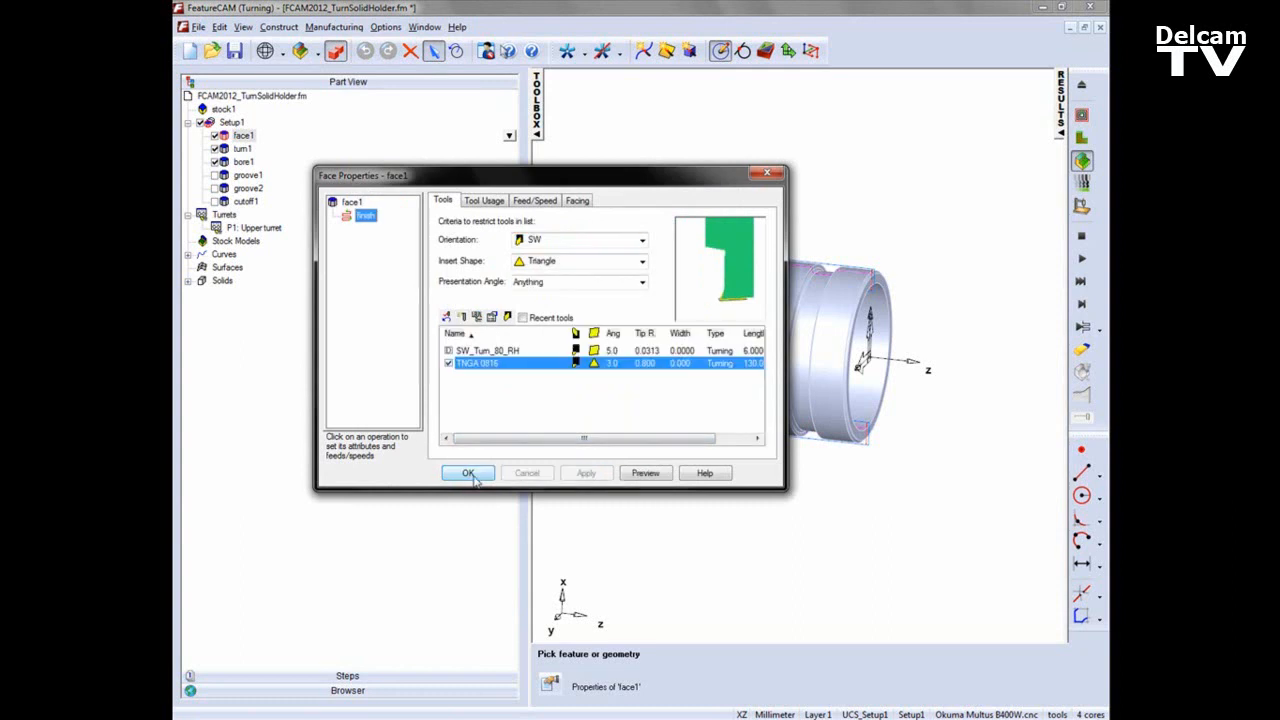
- Close face1's properties and import the solid model C6-PTFNR-22110-16W.x_t into the part, cancelling the alignment wizard
click(468, 473)
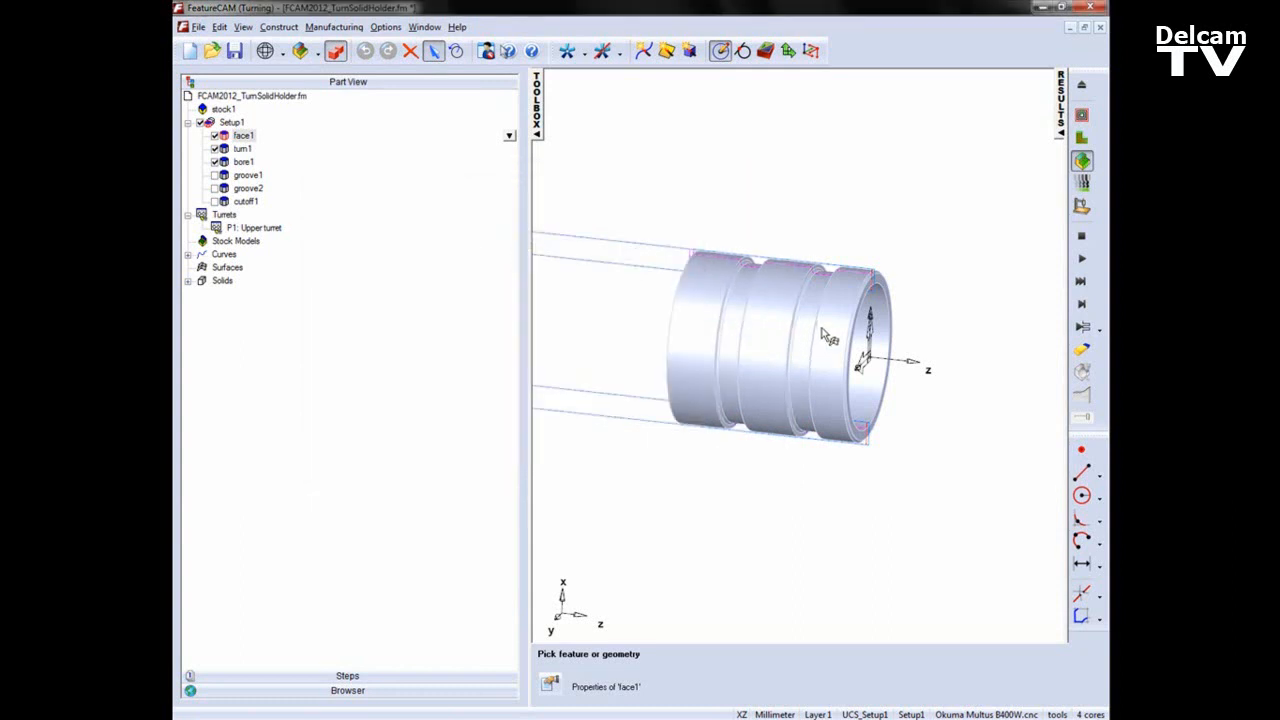
scroll(822, 328, up, 2)
middle_drag(822, 328, 806, 329)
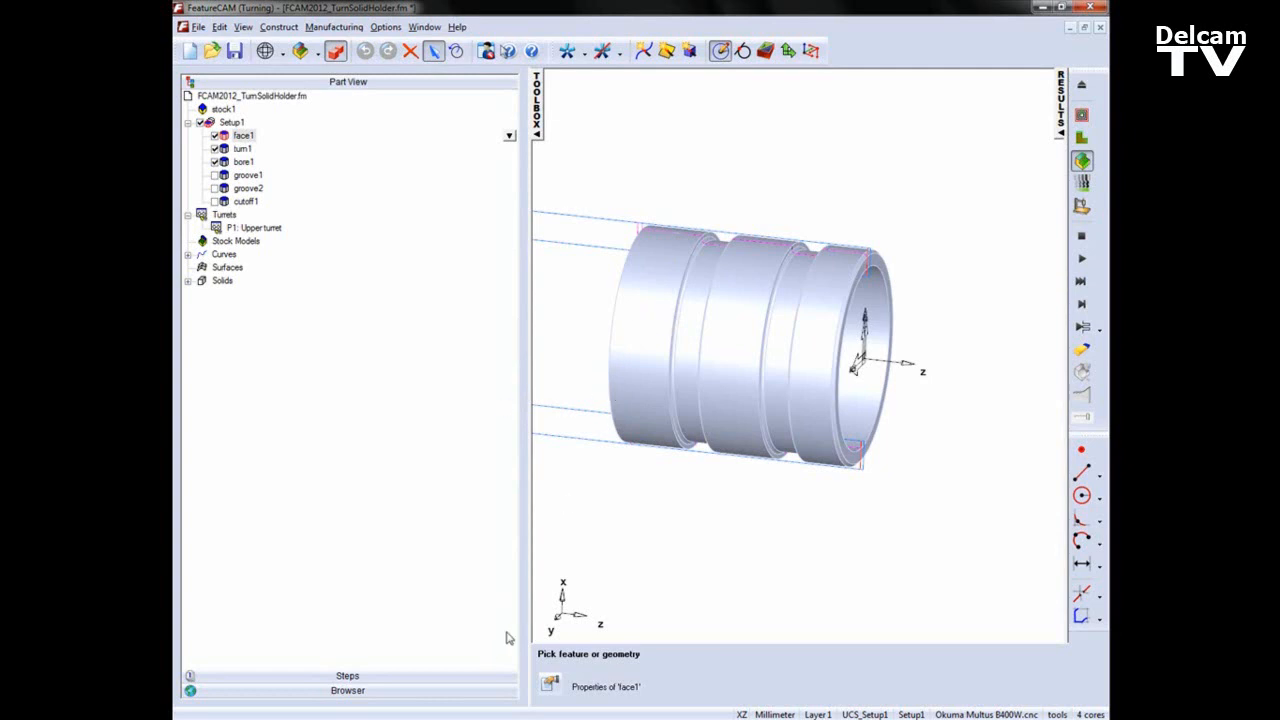
click(486, 692)
click(258, 548)
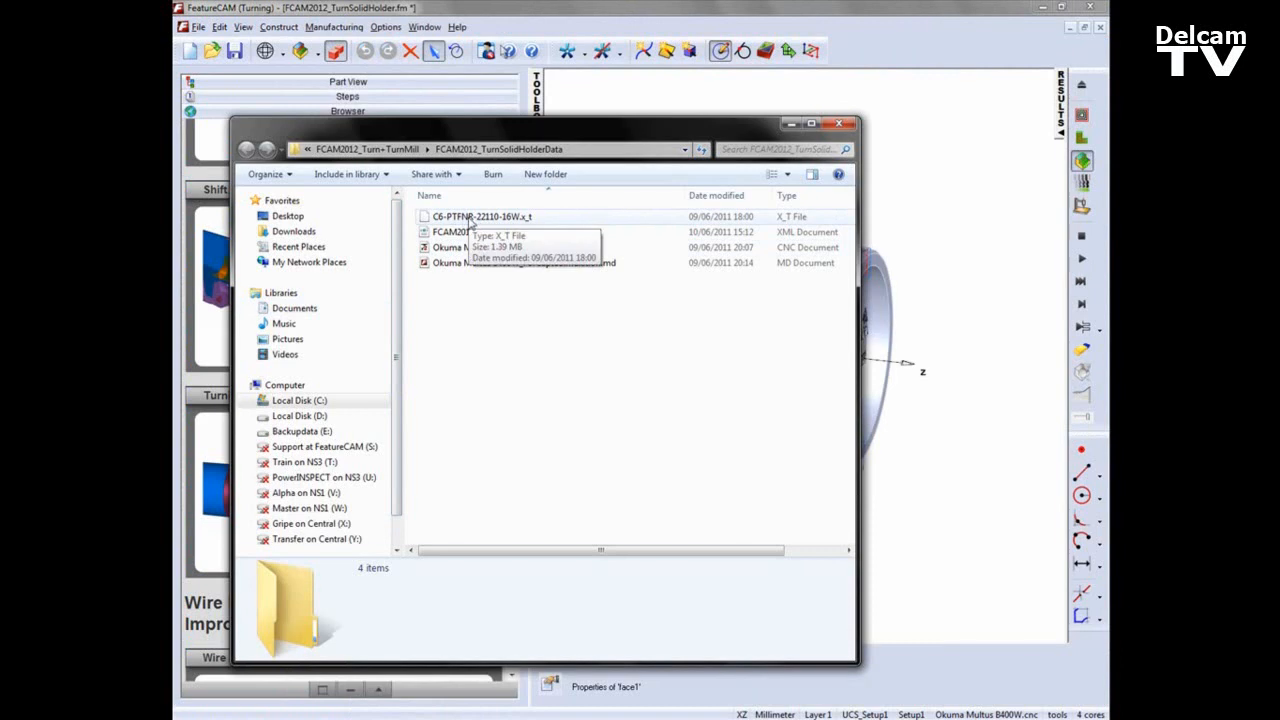
drag(482, 220, 985, 220)
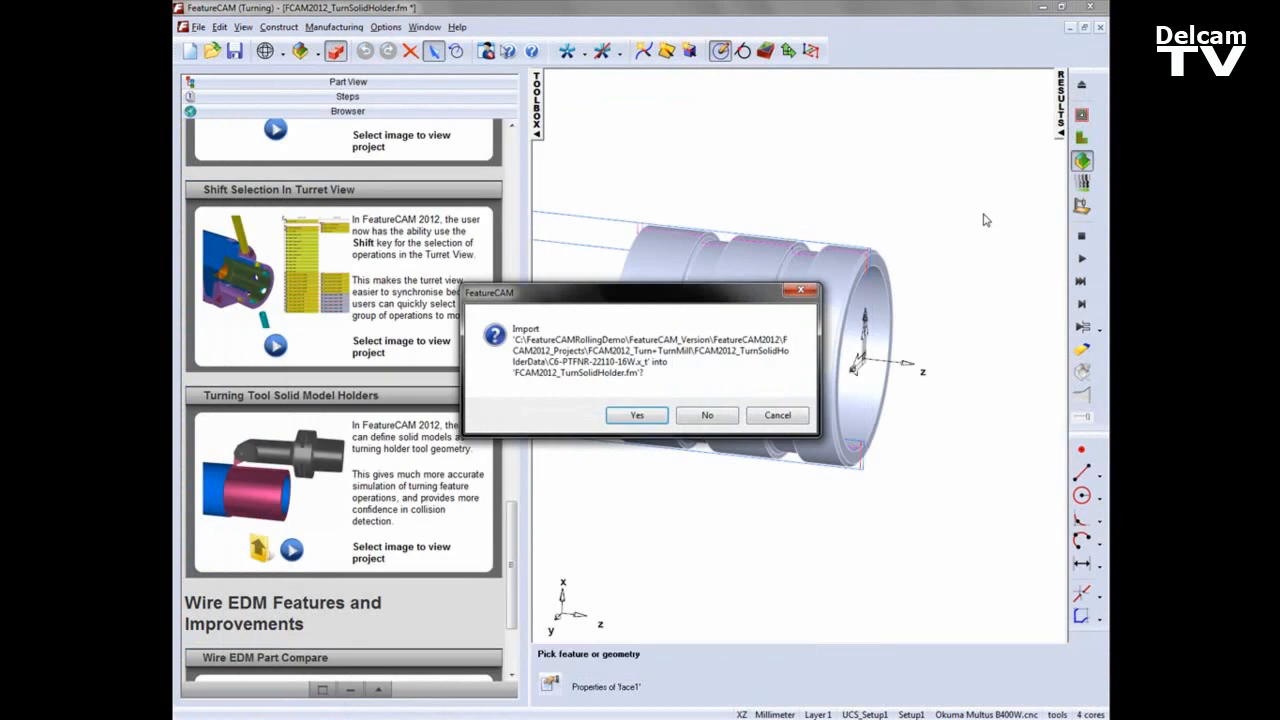
click(643, 414)
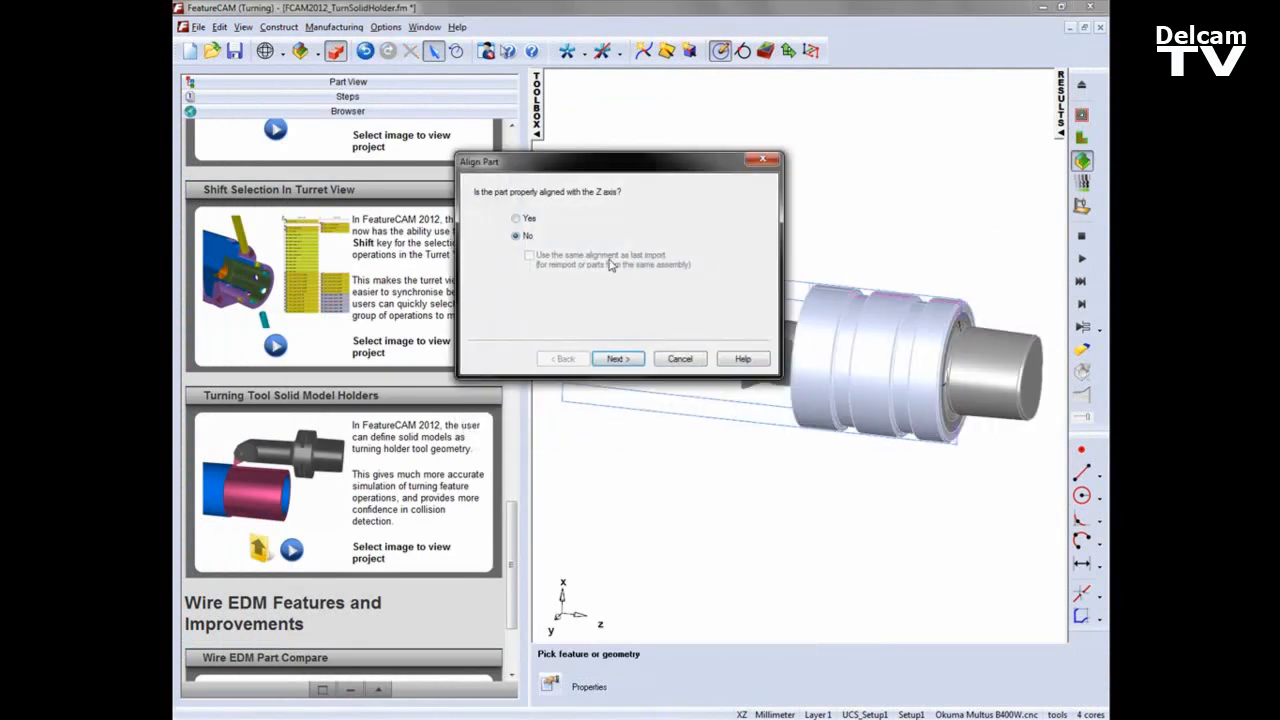
click(678, 359)
- Rename the imported solid ps_solid1 as C6-PTFNR
click(371, 83)
click(189, 282)
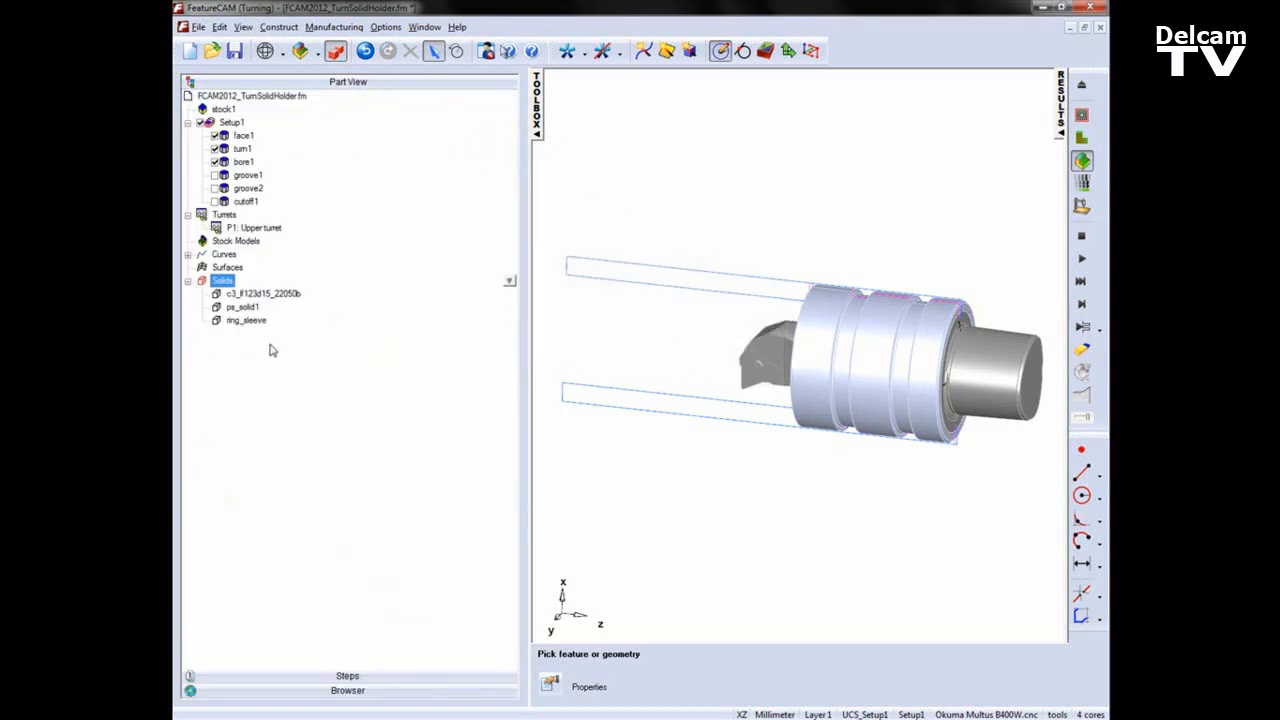
click(240, 307)
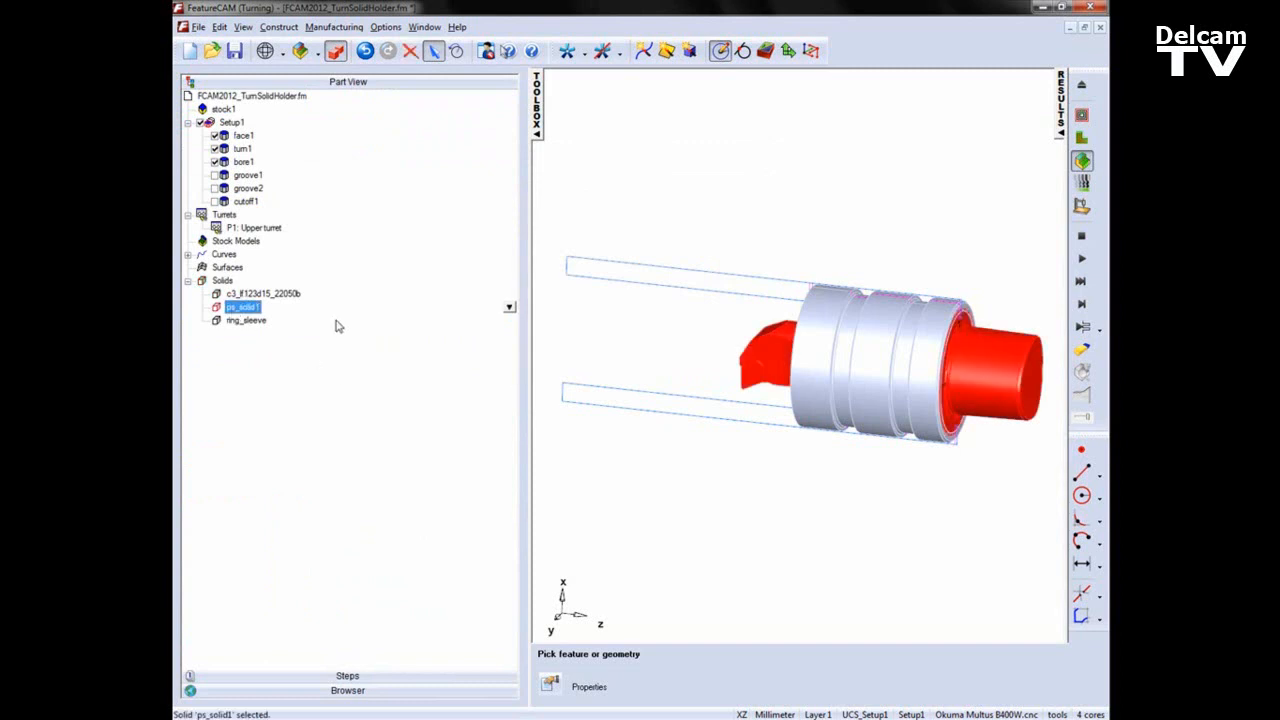
right_click(240, 310)
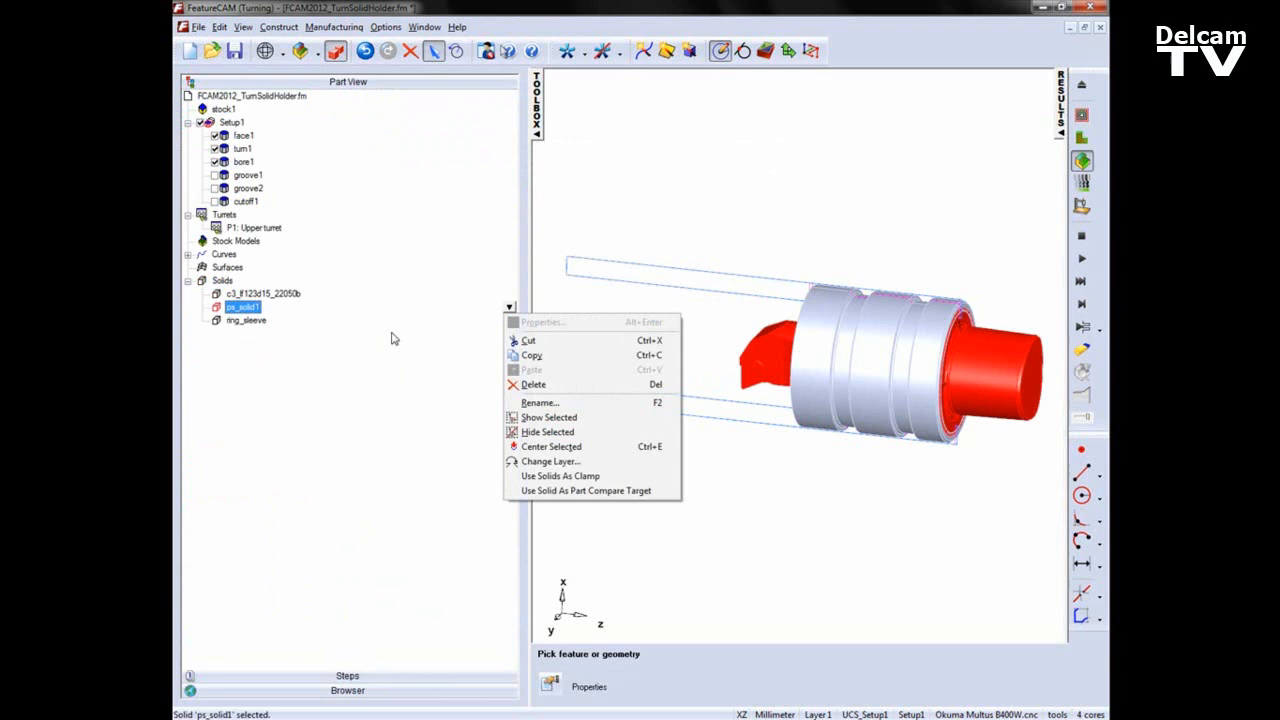
click(572, 400)
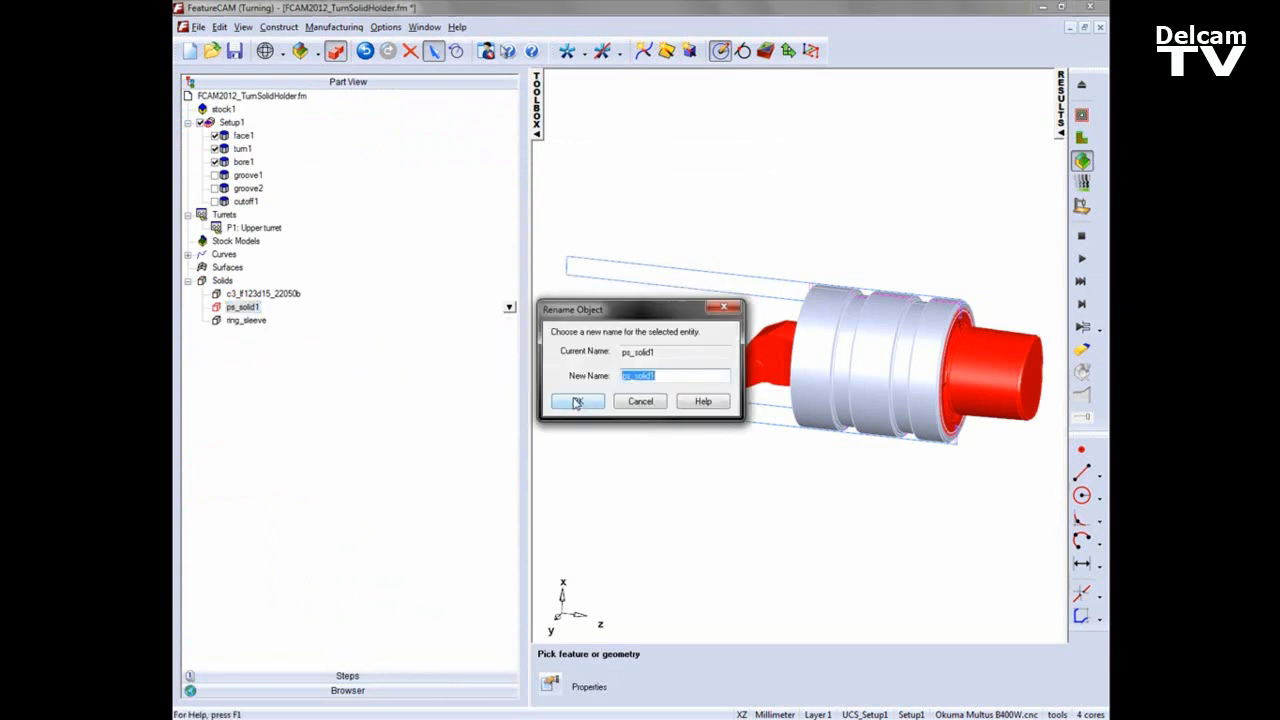
text(C6-PTFNR)
click(577, 401)
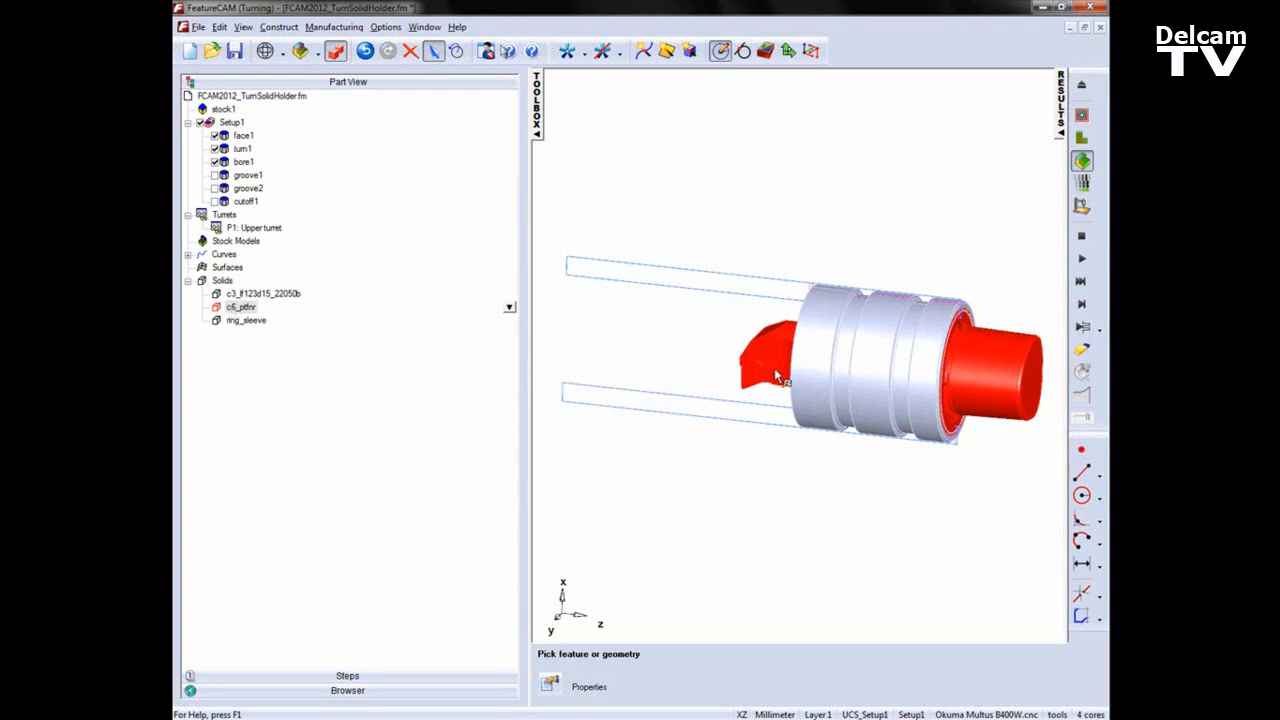
- Isolate the C6-PTFNR holder solid, view it square to the XZ plane and deselect it
middle_drag(795, 249, 778, 247)
key(ctrl+k)
middle_drag(864, 424, 890, 397)
key(ctrl+5)
scroll(792, 352, up, 2)
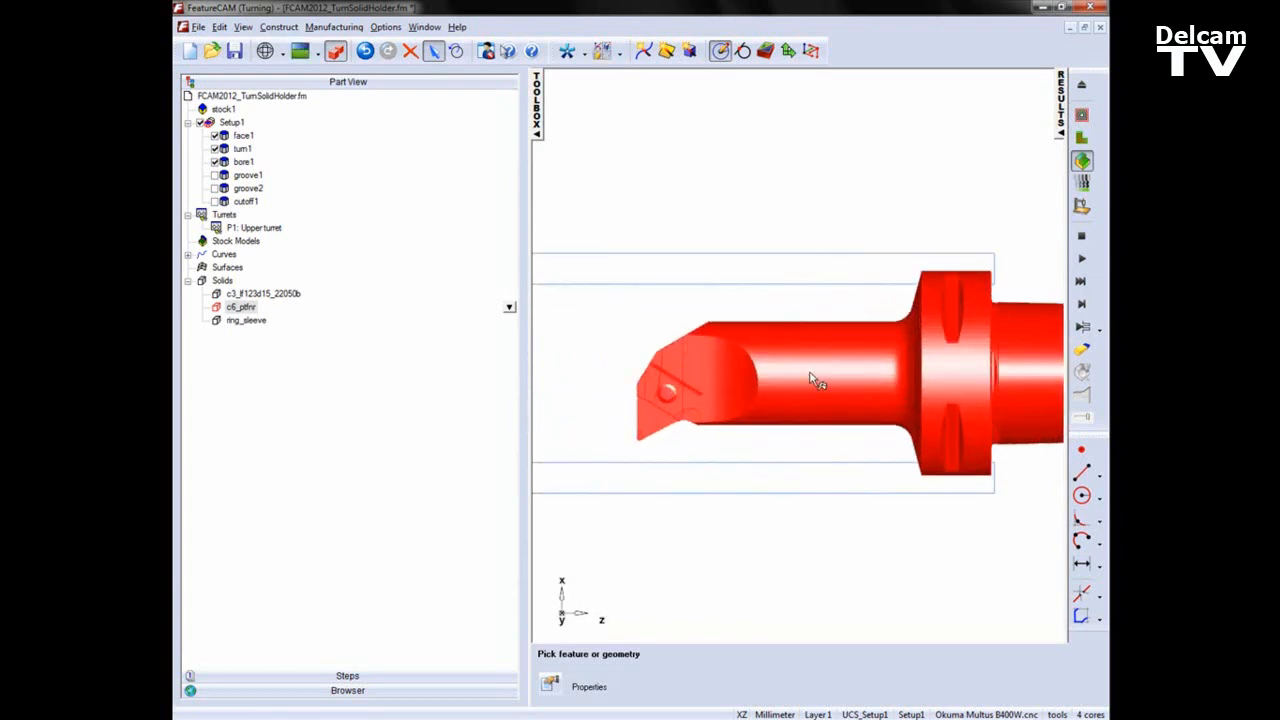
click(733, 205)
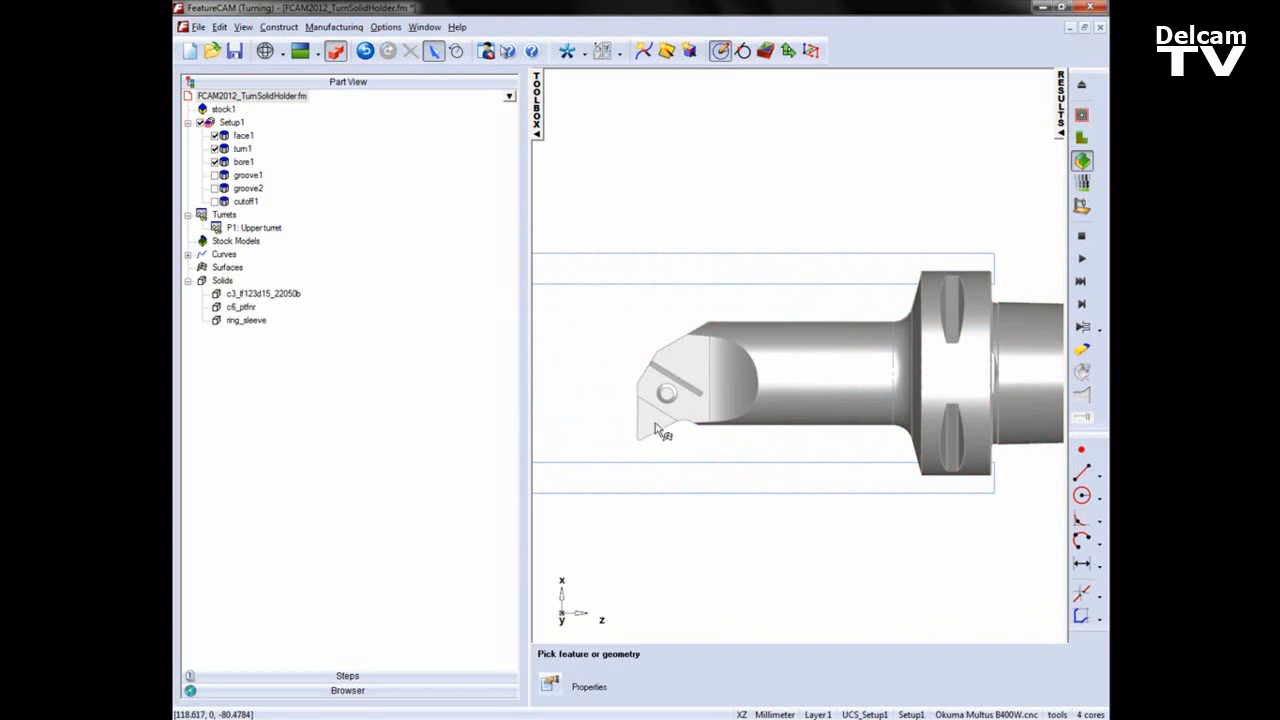
- Select the end face and the lower side face that meet at the holder's cutting tip and isolate them
shift+middle_drag(856, 441, 820, 432)
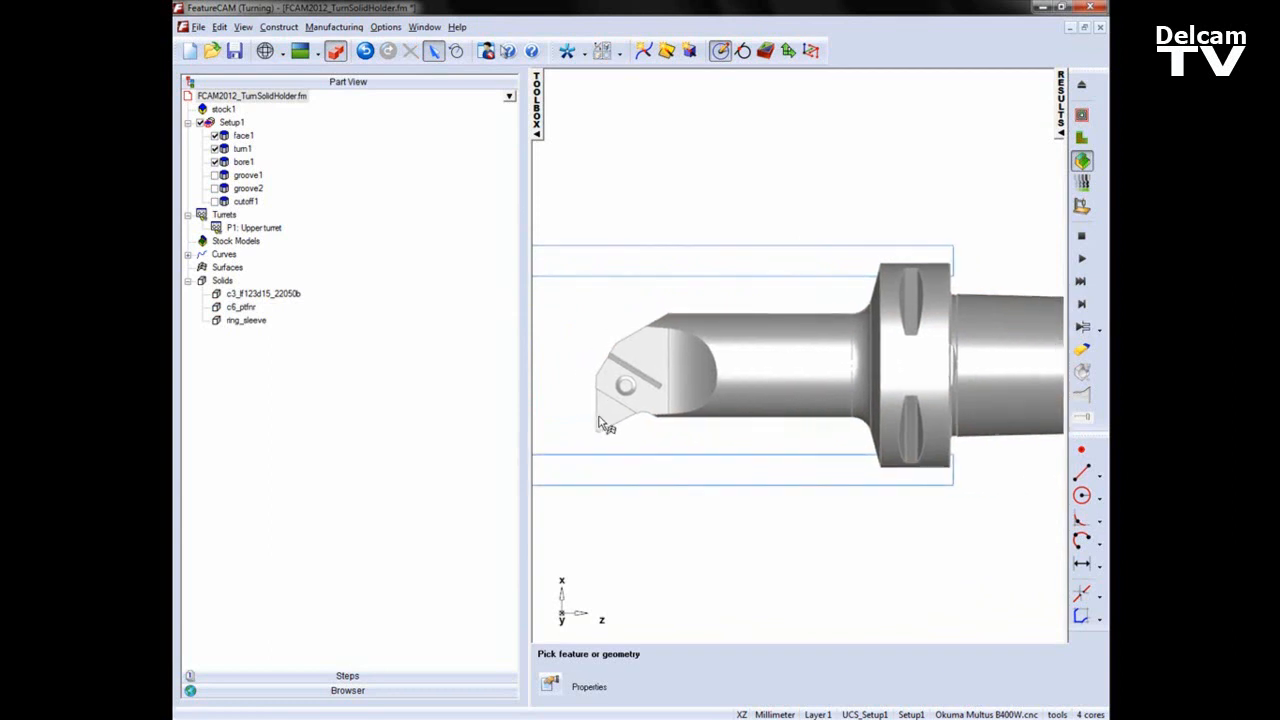
middle_drag(728, 417, 882, 371)
scroll(660, 410, up, 5)
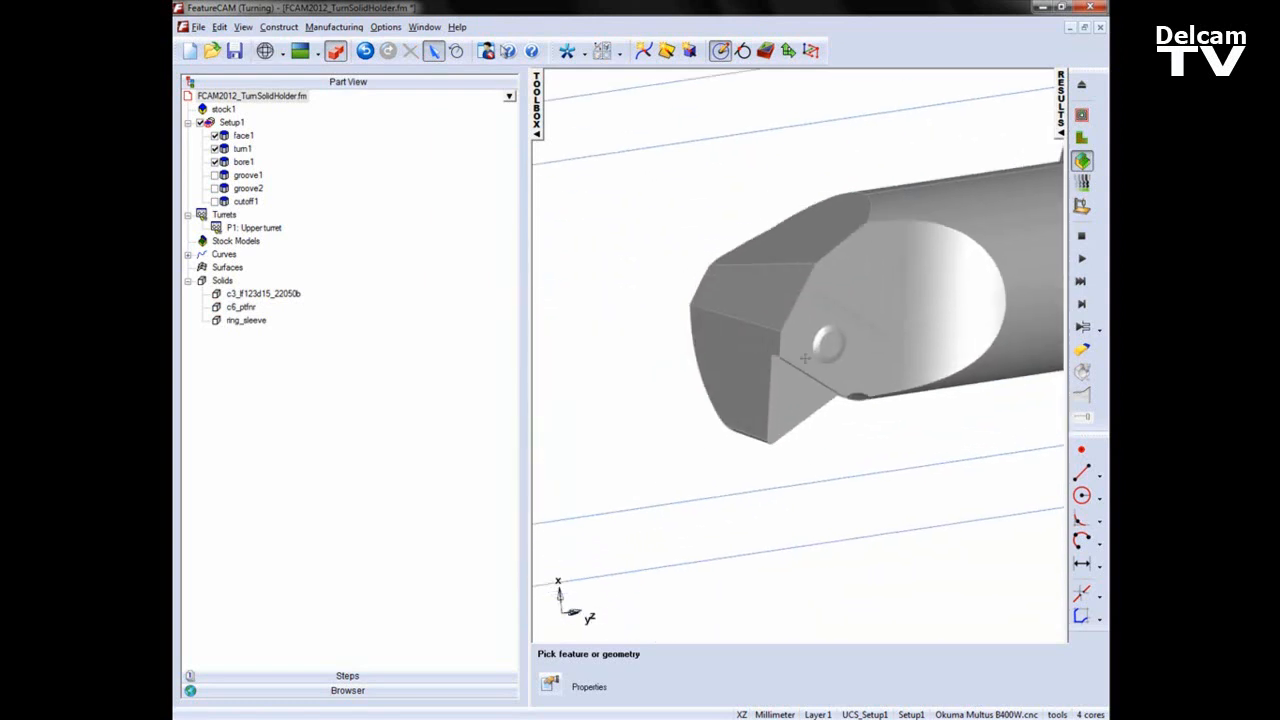
click(751, 355)
middle_drag(907, 420, 960, 350)
shift+click(668, 304)
middle_drag(750, 285, 817, 363)
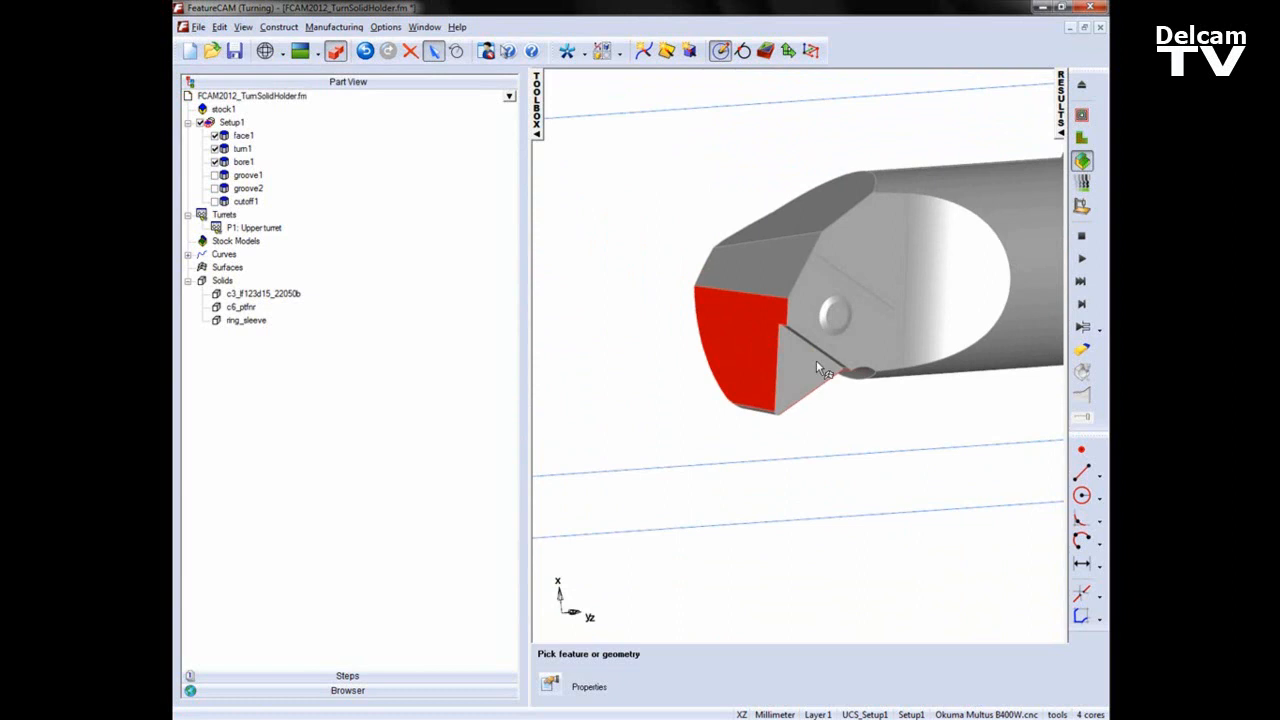
key(ctrl+k)
click(840, 333)
middle_drag(862, 366, 801, 354)
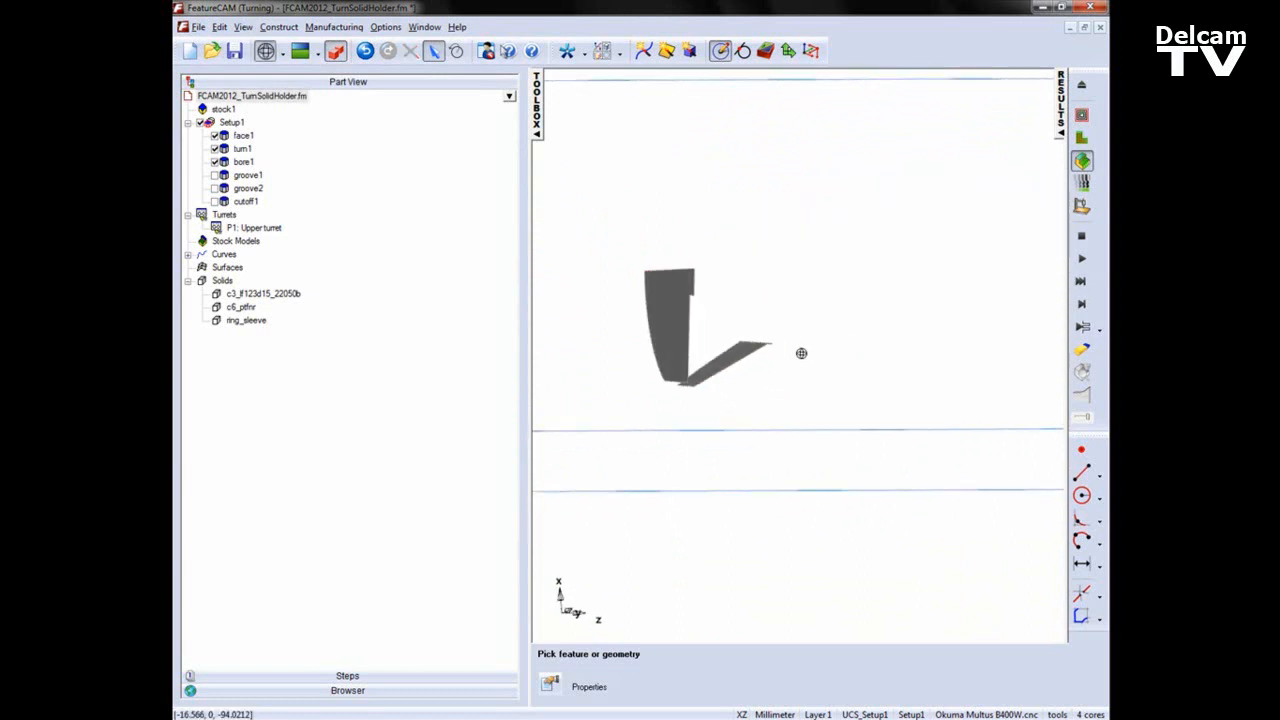
- Draw two lines along the isolated faces' edges, each running from the edge's far end to the cutting tip
scroll(714, 337, up, 5)
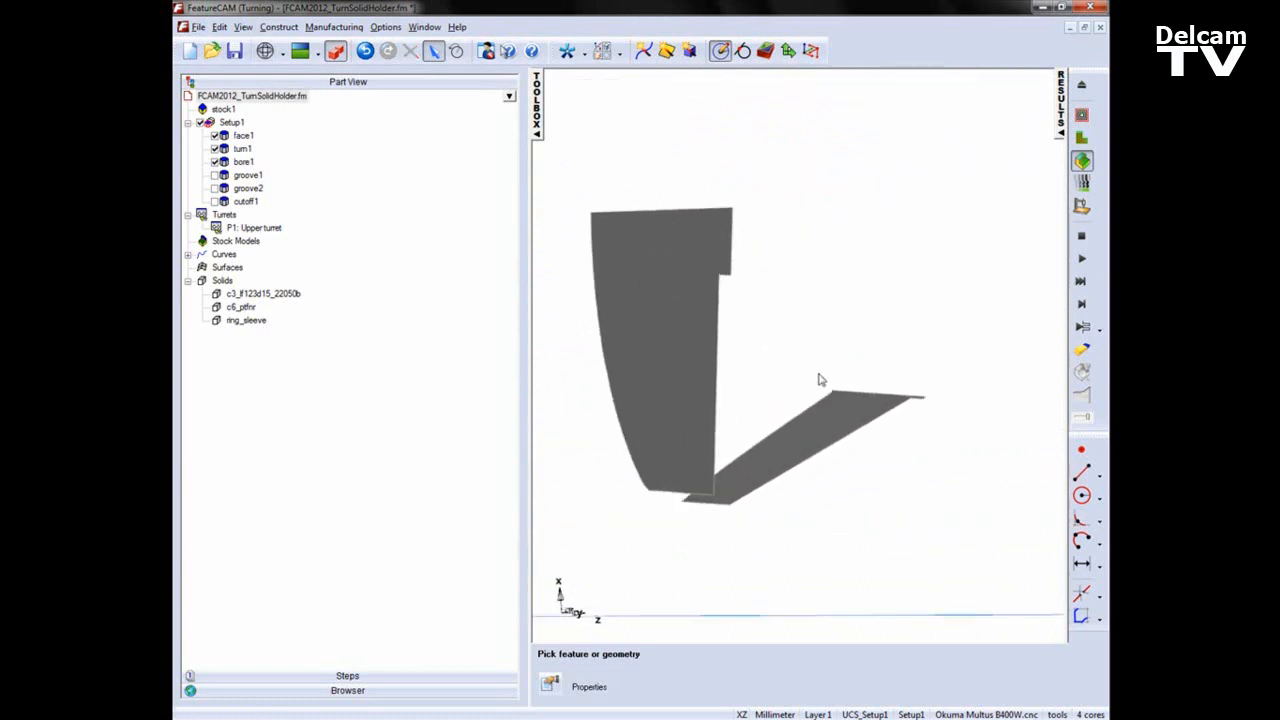
click(1082, 473)
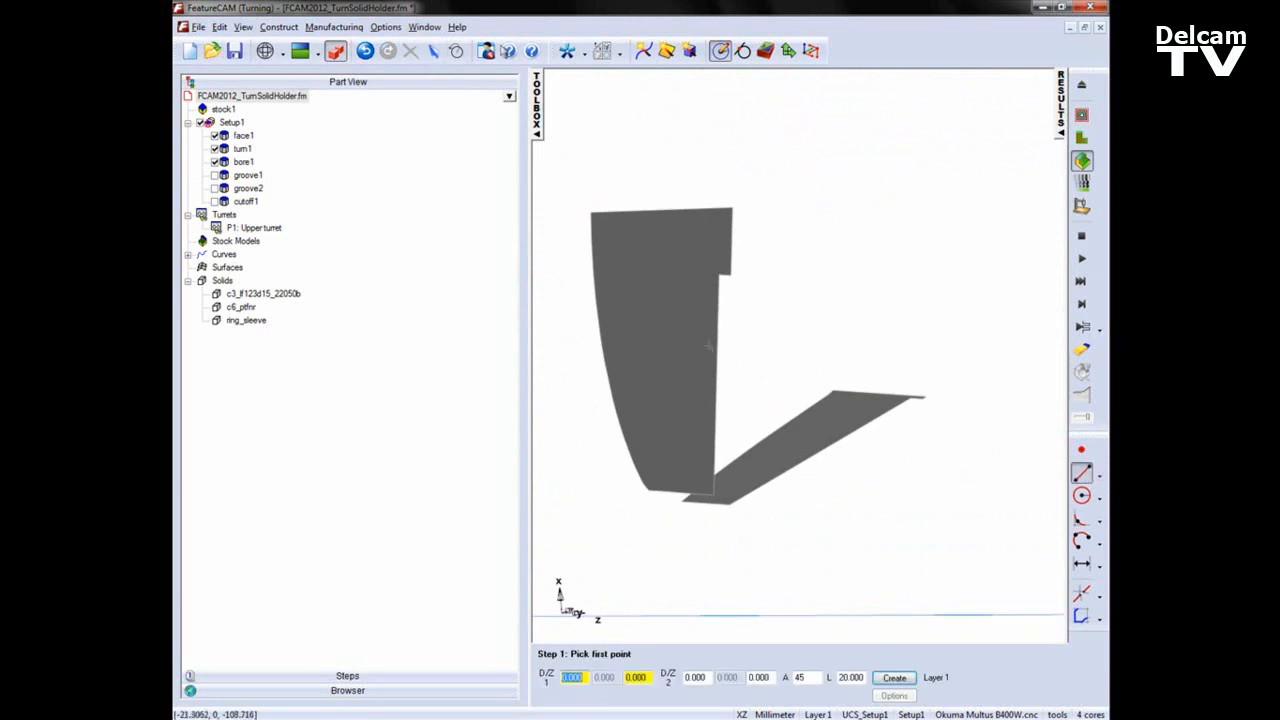
click(720, 279)
click(714, 492)
middle_drag(922, 412, 937, 486)
shift+middle_drag(955, 540, 898, 374)
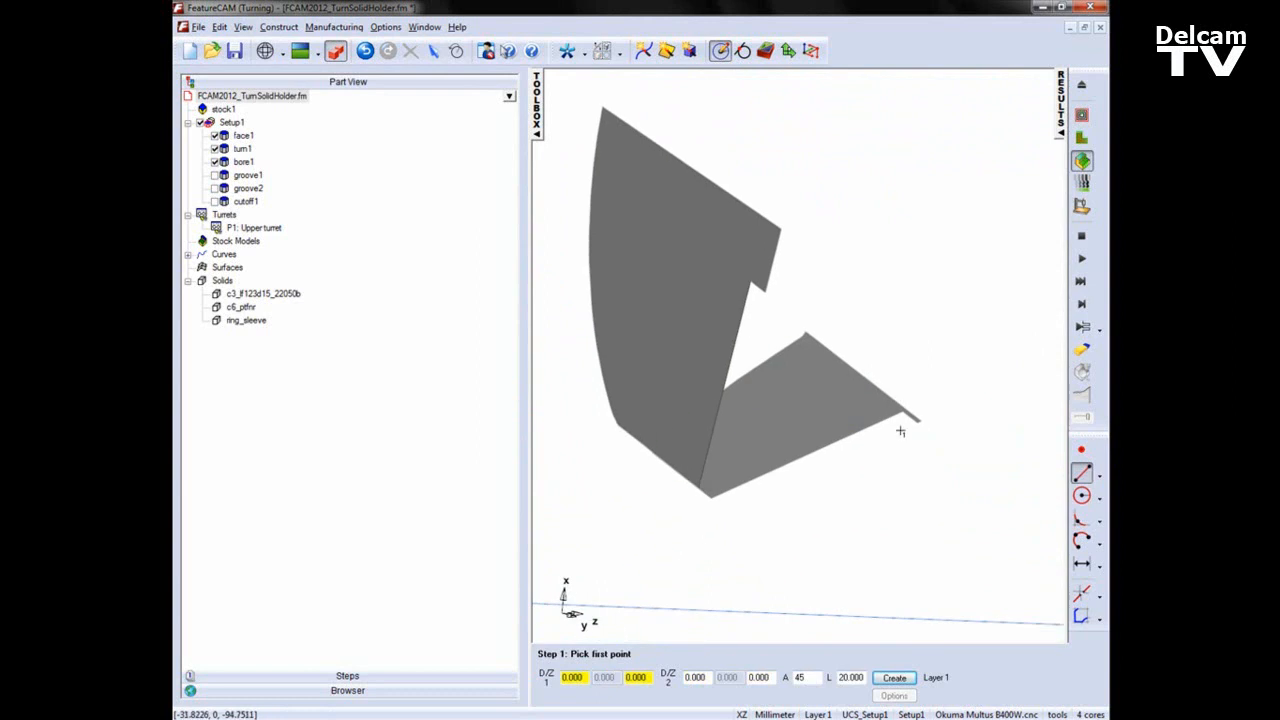
click(915, 418)
click(713, 498)
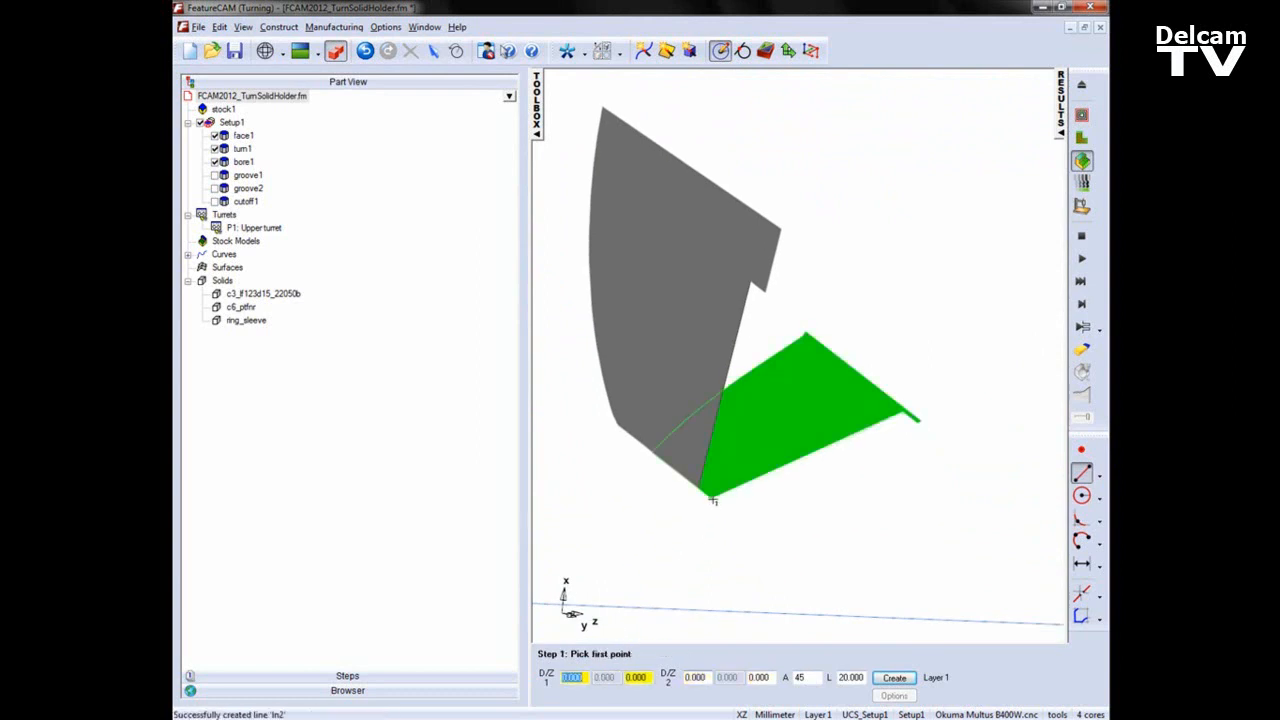
middle_drag(836, 470, 822, 350)
shift+middle_drag(713, 276, 793, 356)
click(433, 51)
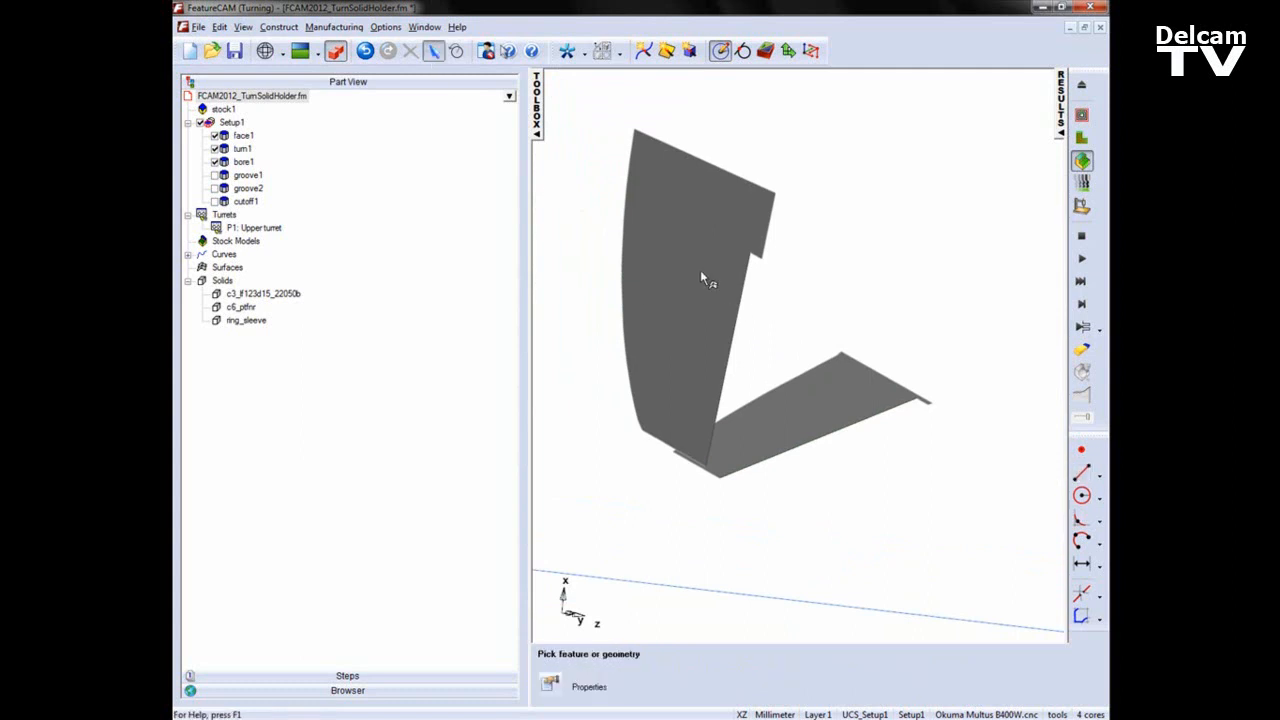
- Remove the two tip faces from view, keeping the two lines displayed
click(717, 283)
shift+click(814, 415)
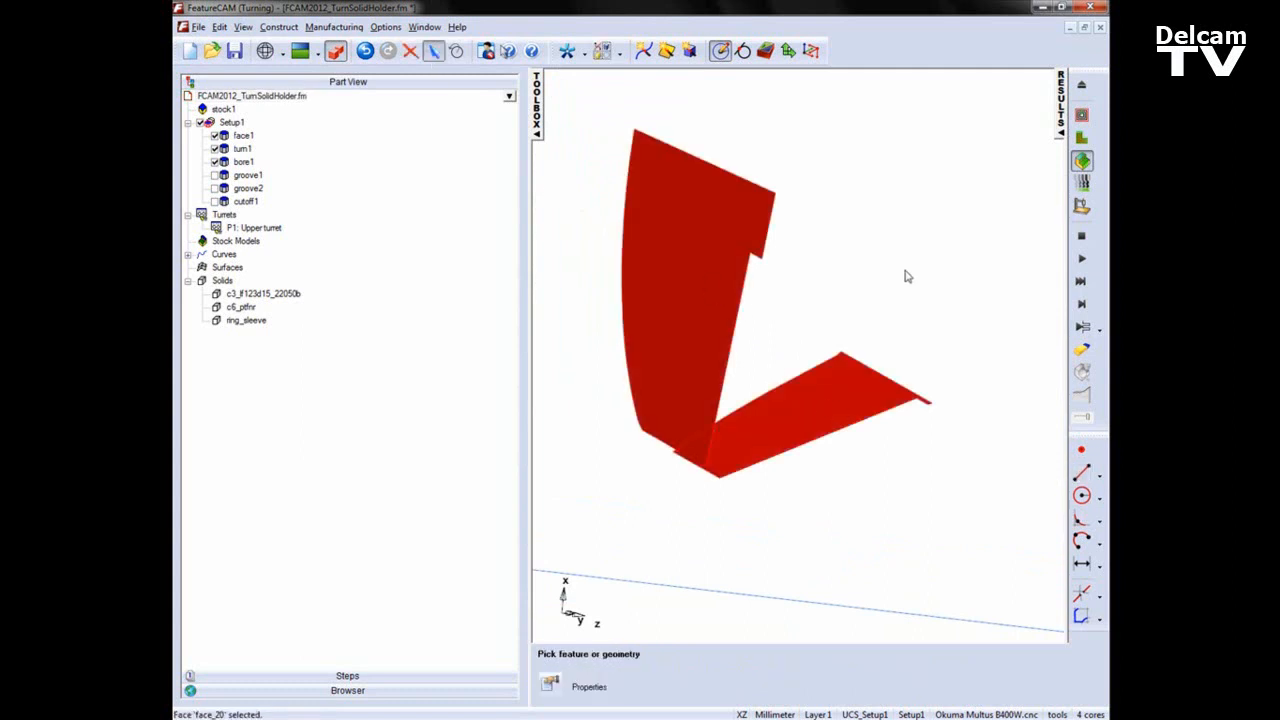
key(Delete)
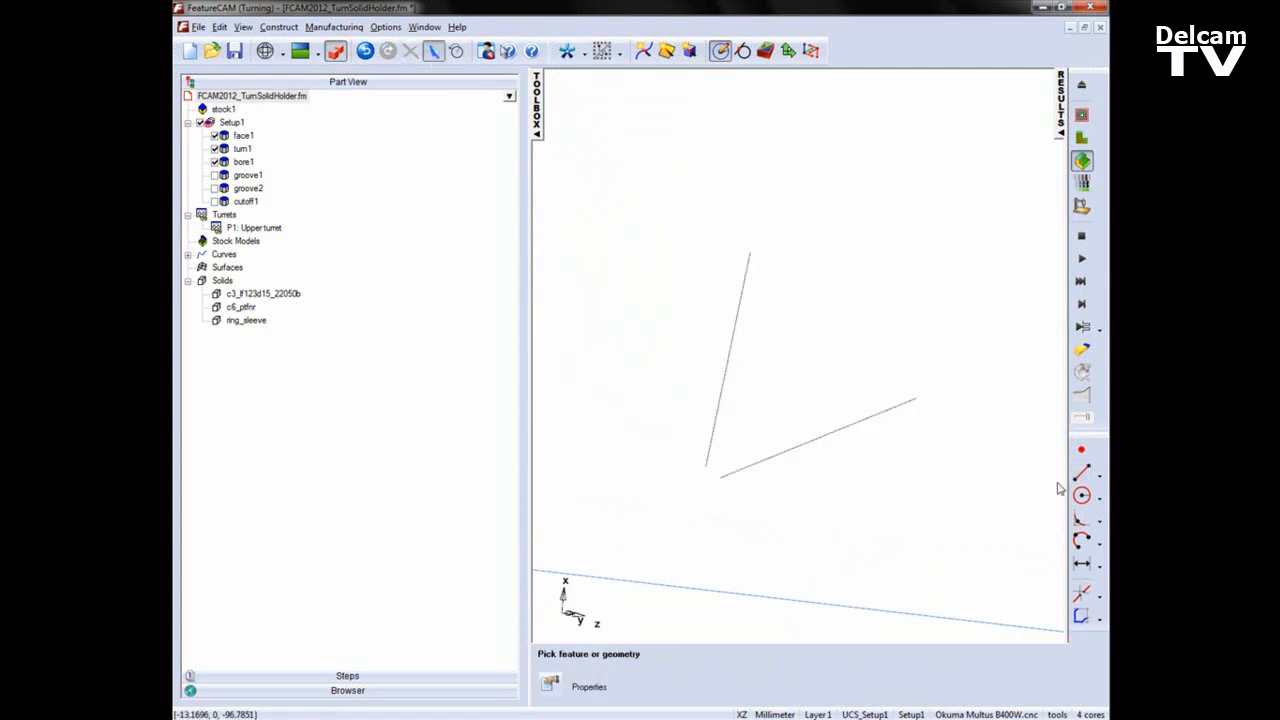
- Extend both lines past their crossing point at the tip and trim the overhanging ends to a sharp corner
click(1100, 598)
click(1055, 627)
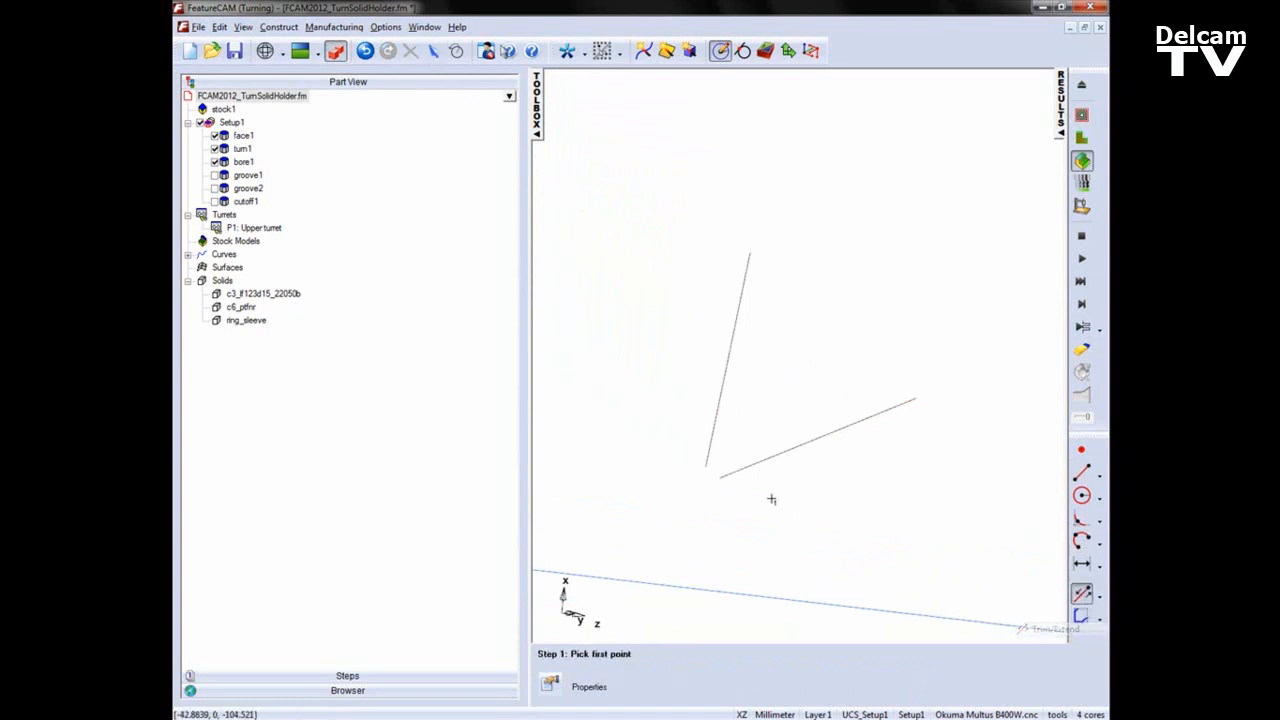
click(703, 469)
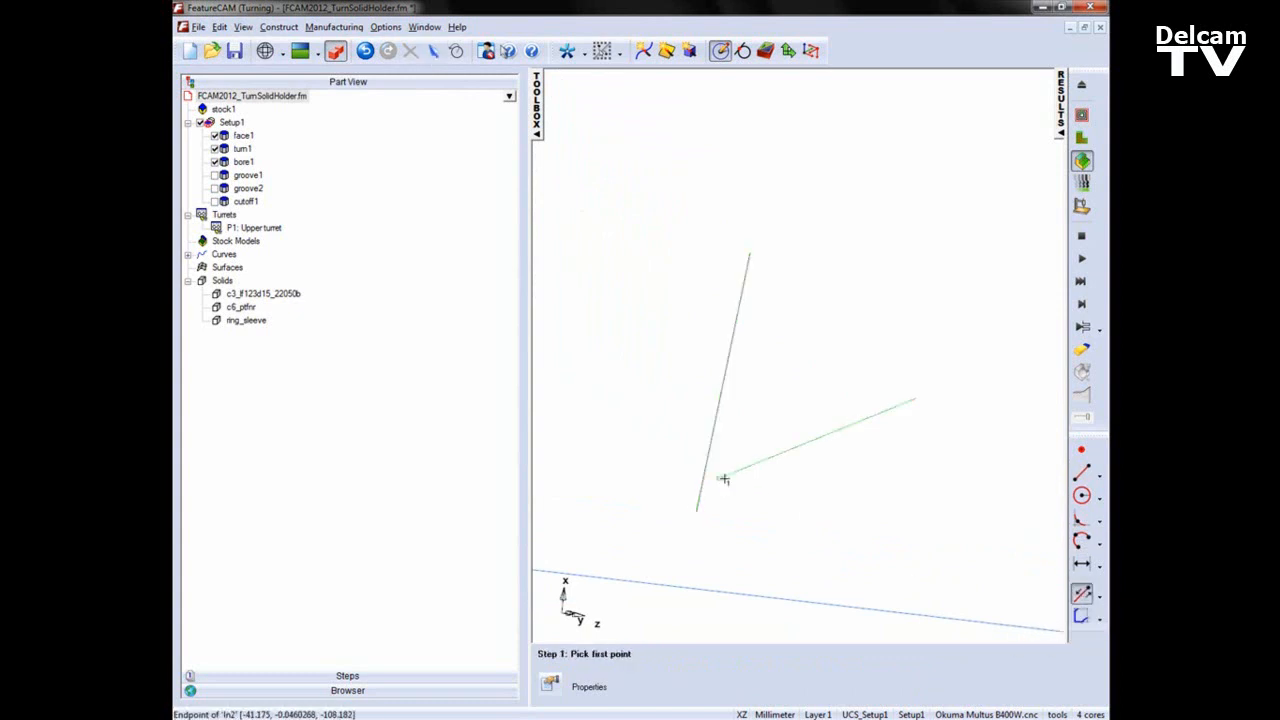
click(681, 490)
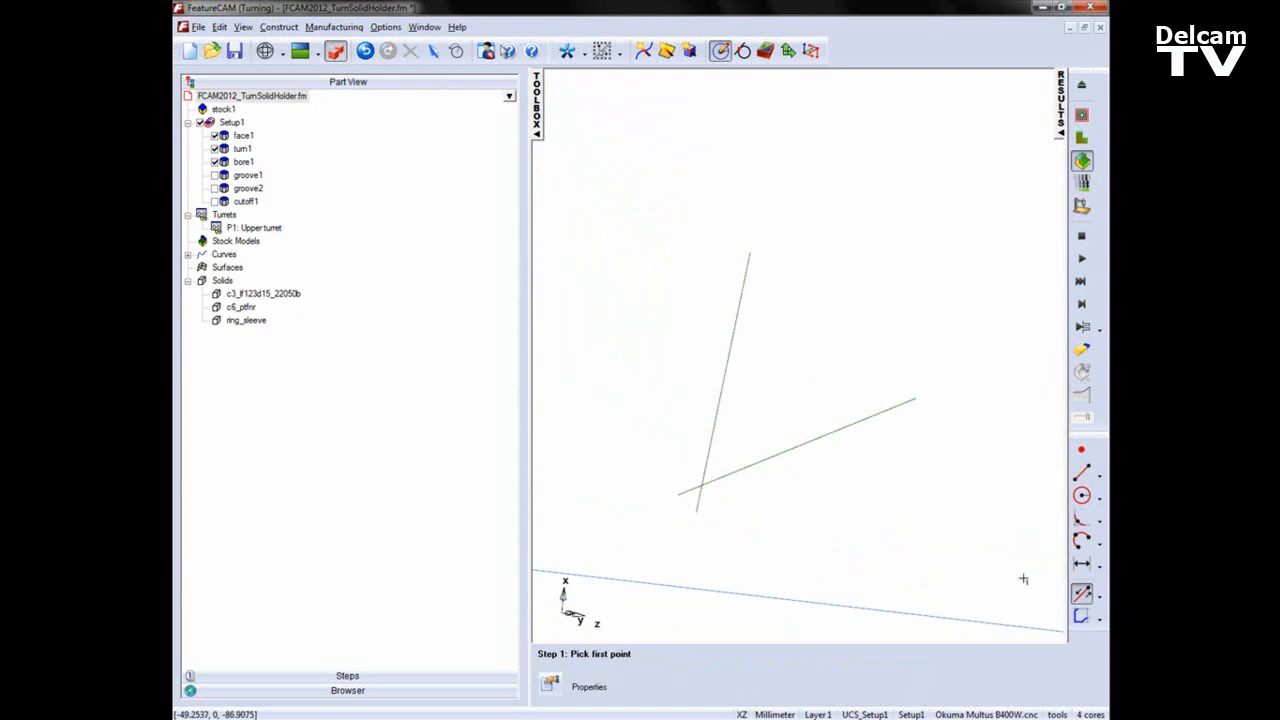
click(1100, 598)
click(1040, 611)
click(685, 492)
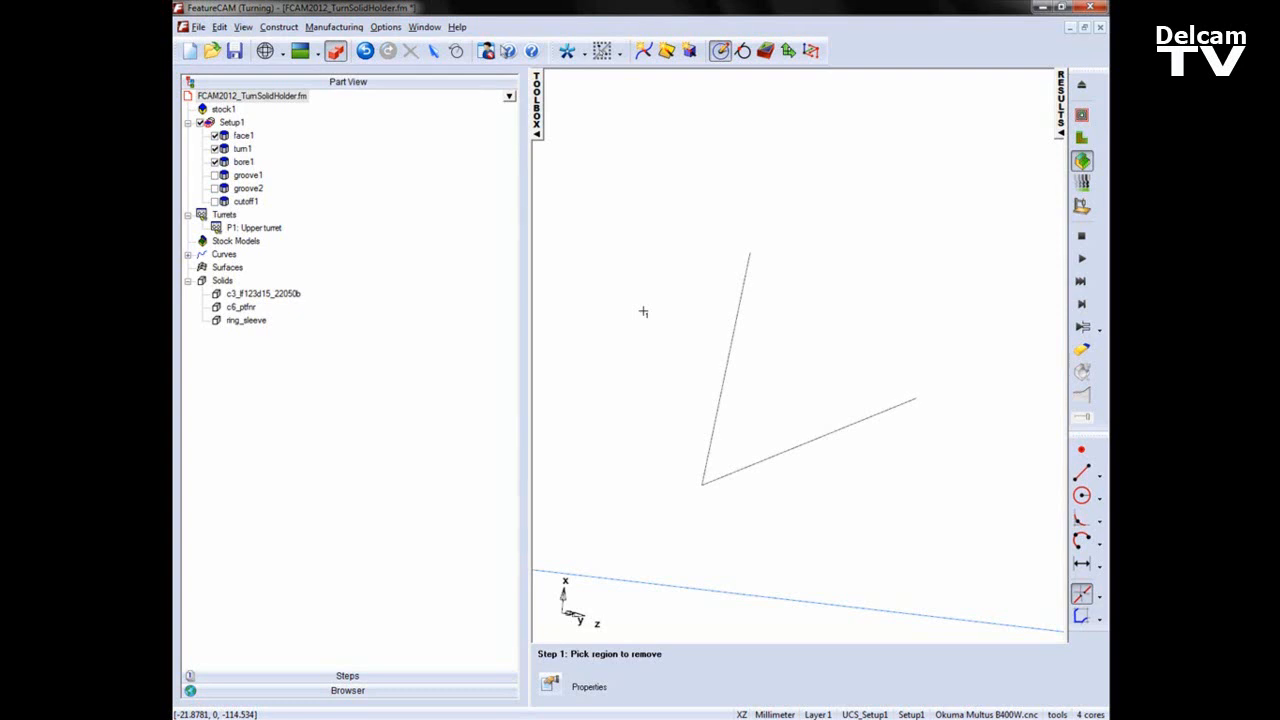
click(433, 50)
- Show the c6_ptfnr holder solid again, together with the corner lines at its tip, and deselect it
scroll(733, 363, down, 1)
scroll(733, 363, down, 3)
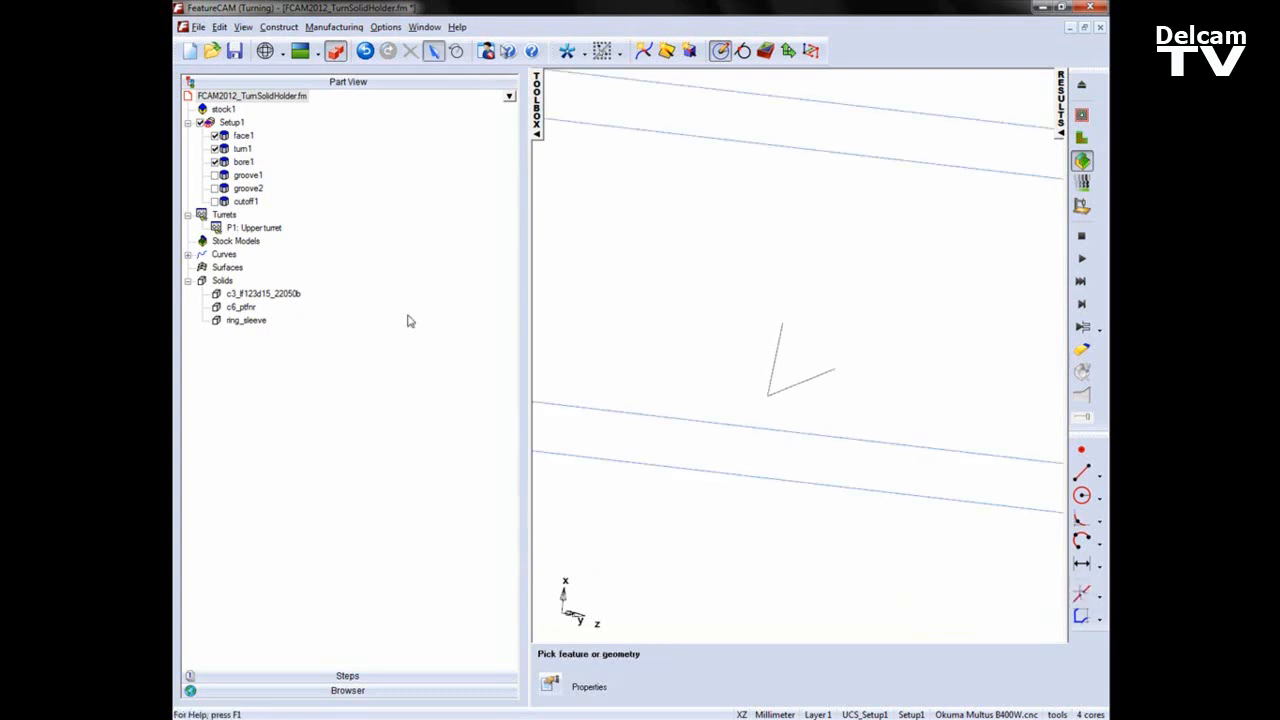
click(241, 307)
right_click(503, 313)
click(578, 420)
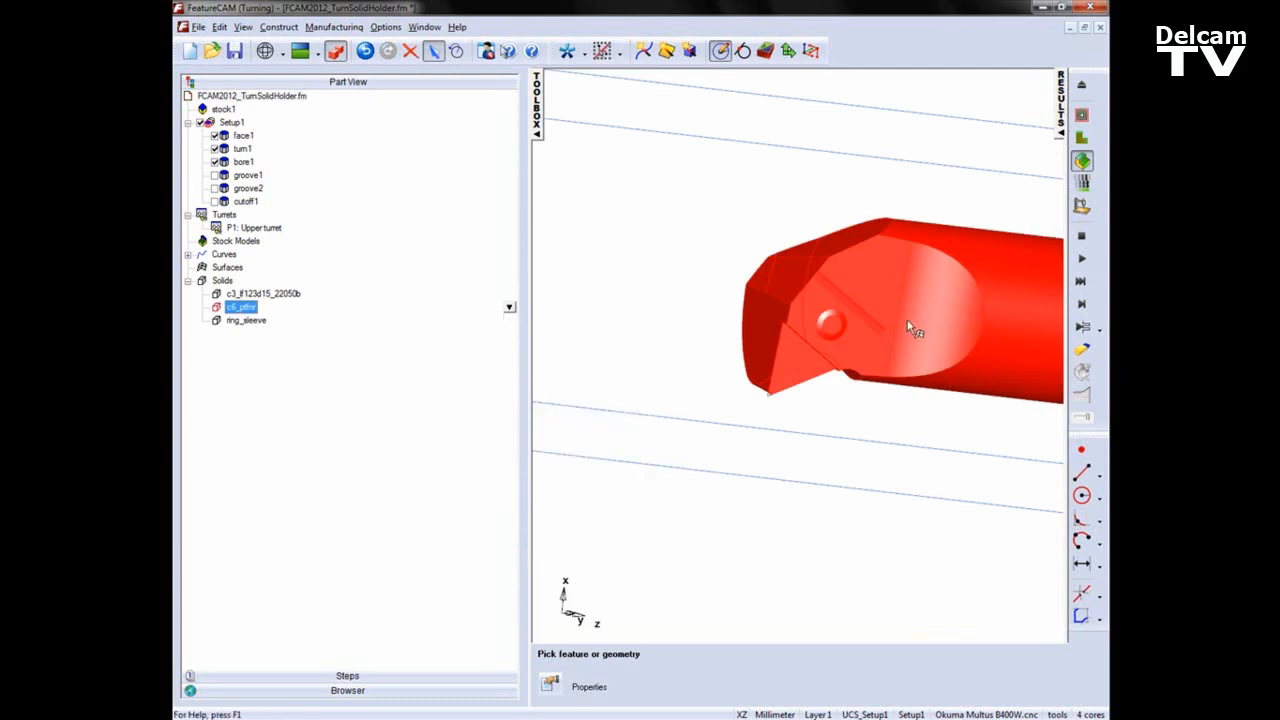
middle_click(909, 326)
click(615, 213)
scroll(895, 269, down, 3)
middle_drag(897, 275, 818, 274)
middle_drag(889, 337, 863, 333)
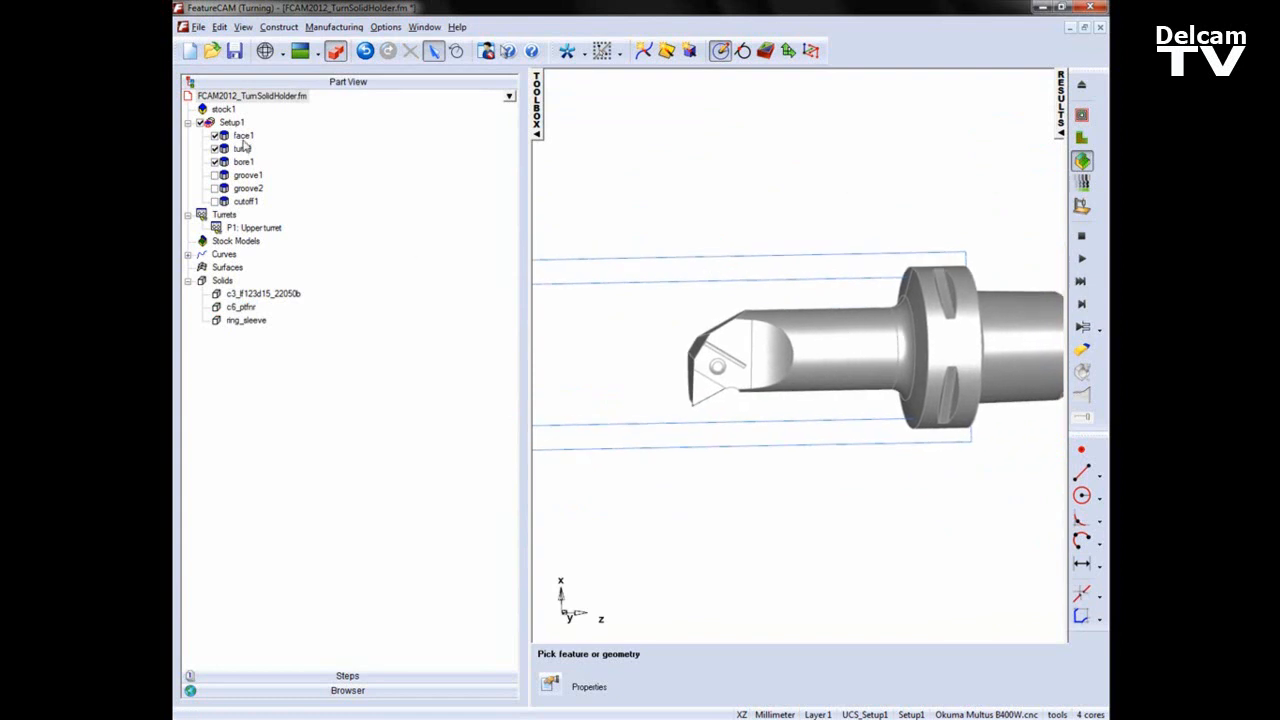
- Paste the example custom holder curve for face1's TNGA 0816 finish tool into the model and close the face properties
right_click(505, 135)
click(573, 156)
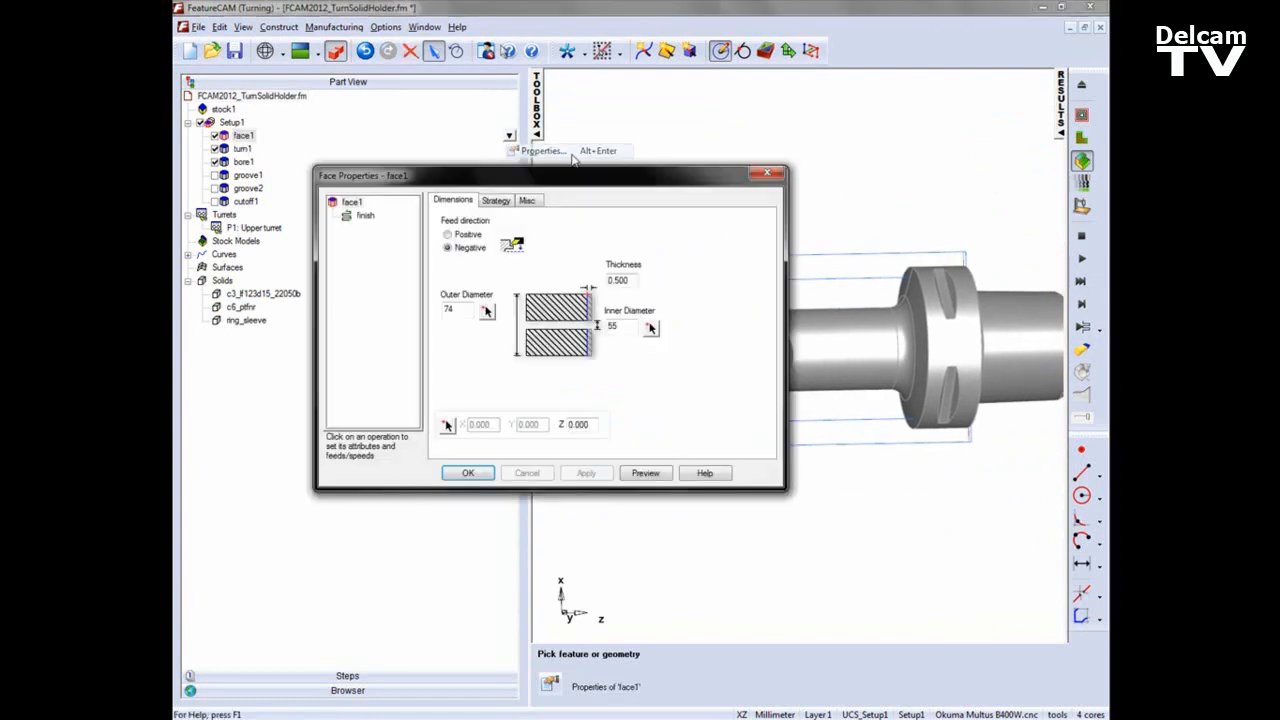
click(366, 216)
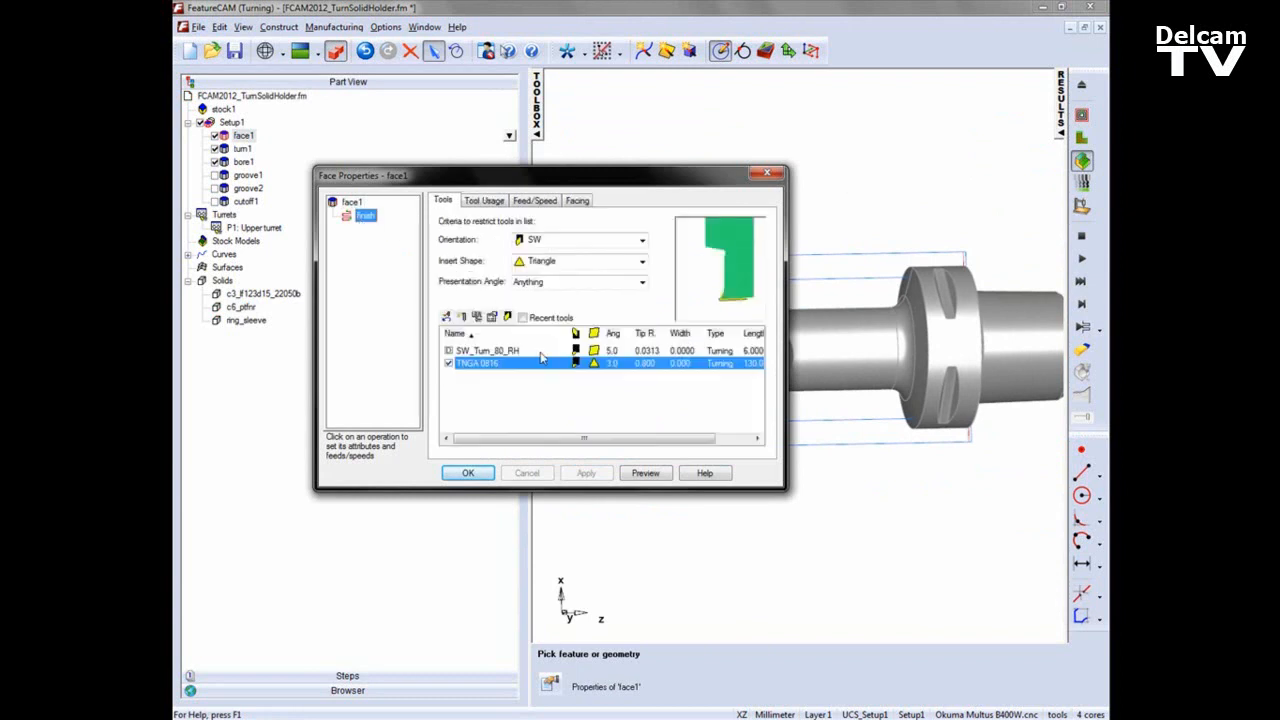
double_click(487, 366)
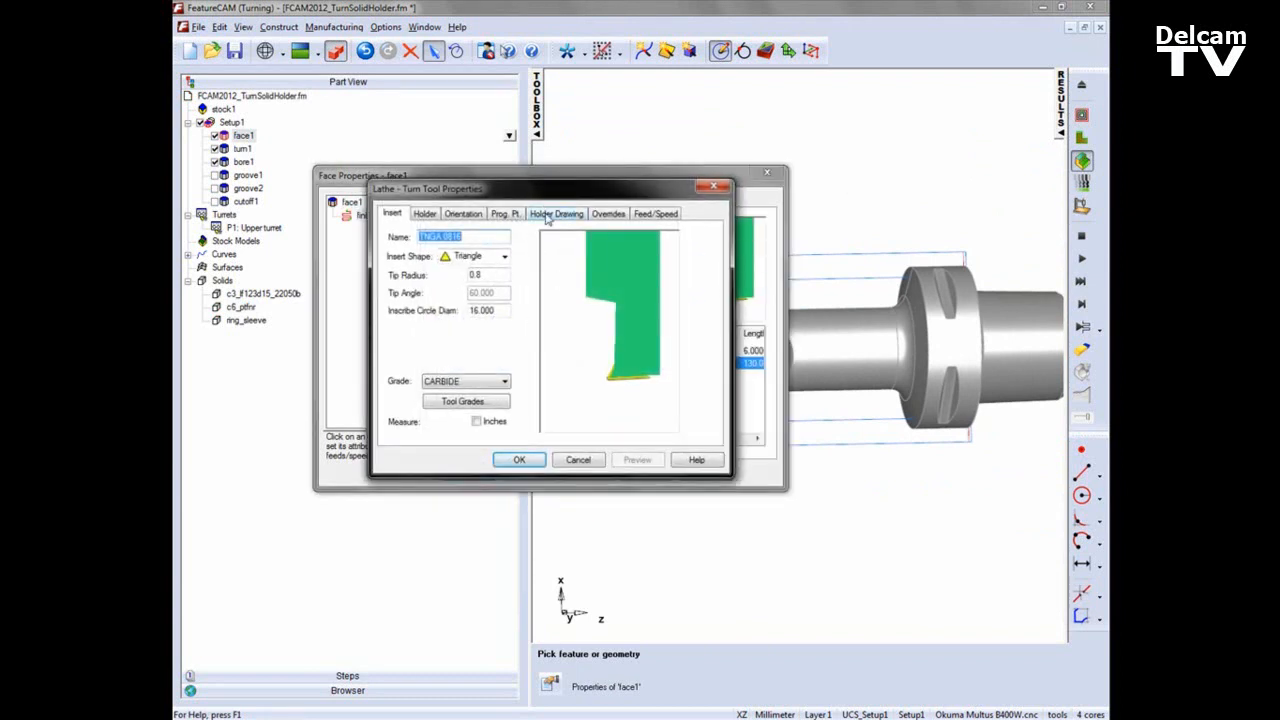
click(547, 215)
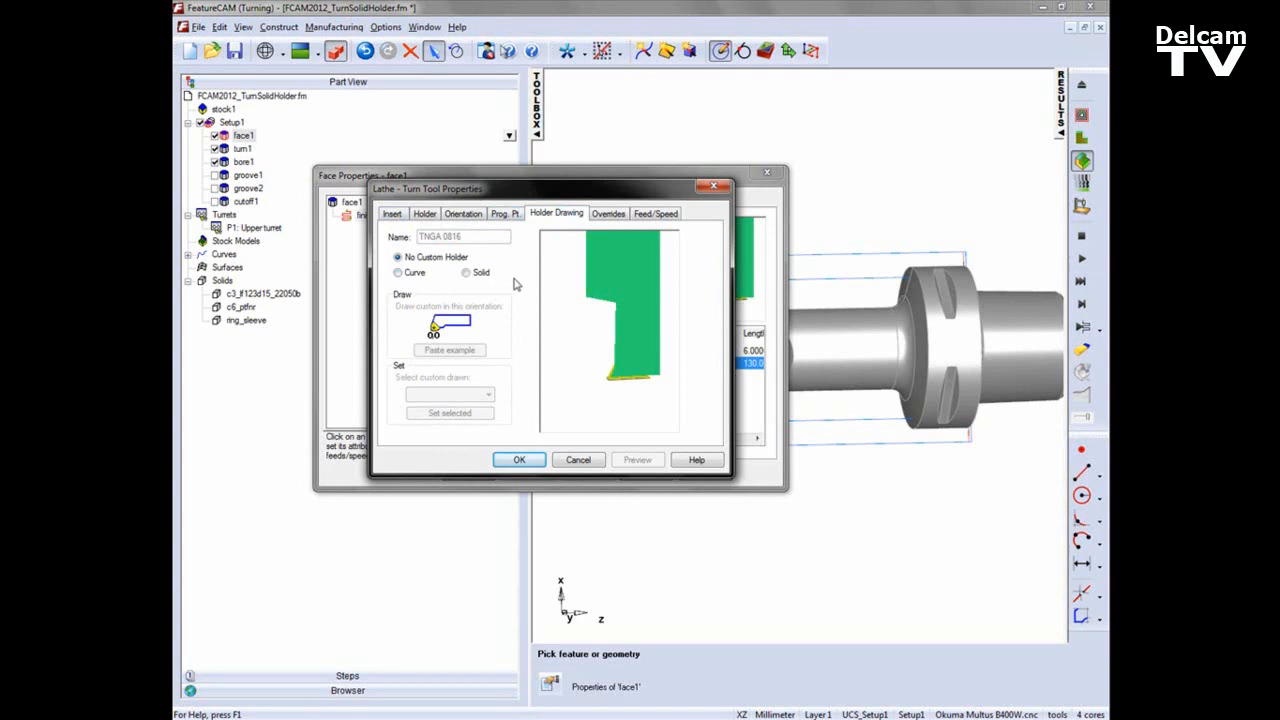
click(398, 273)
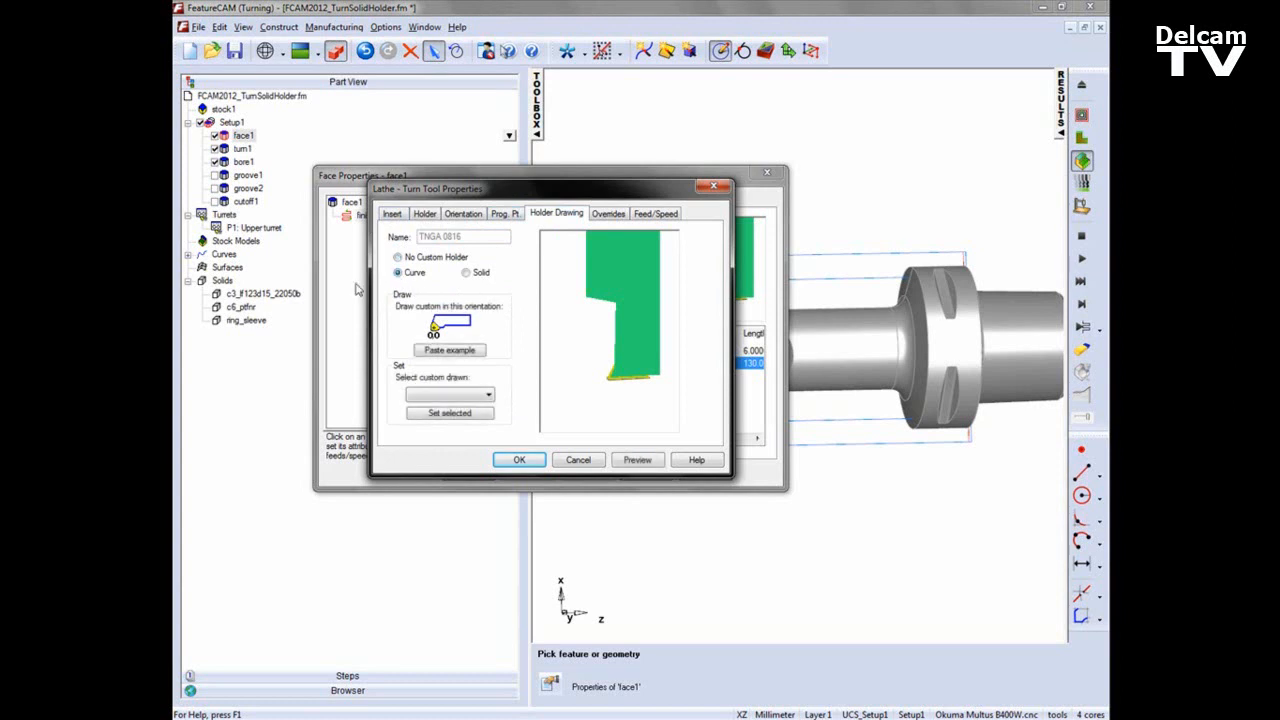
click(452, 351)
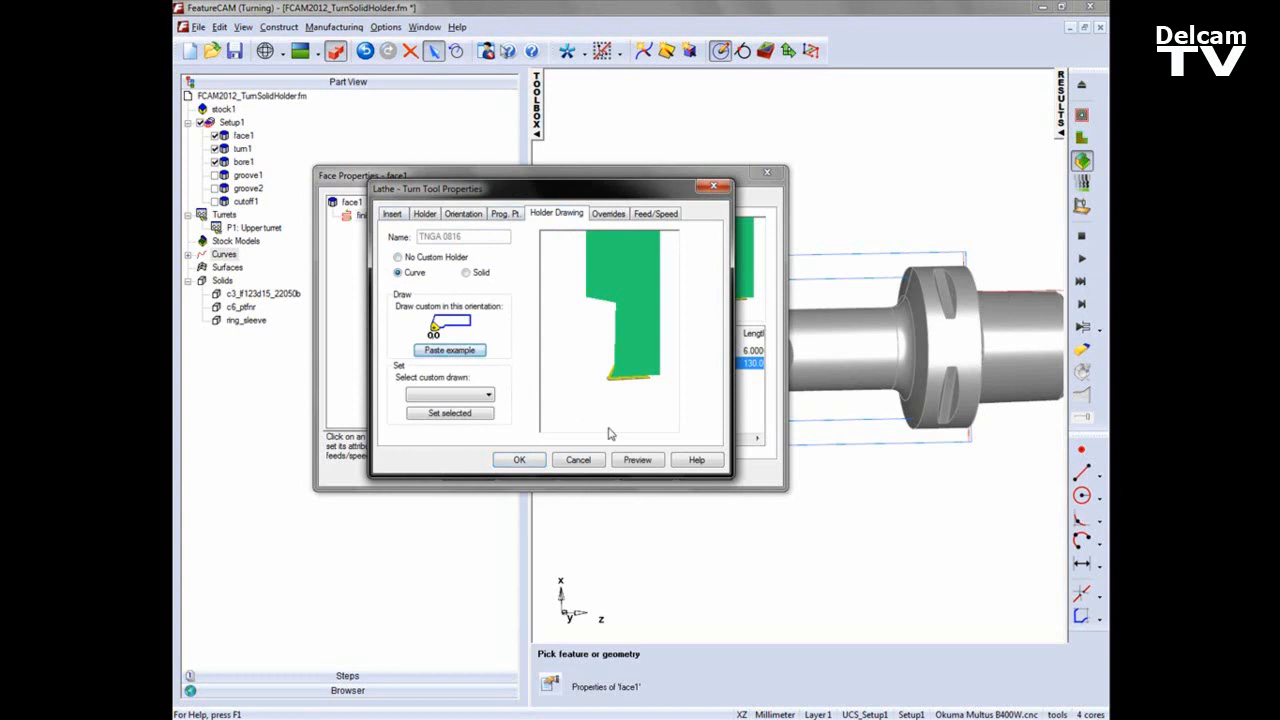
click(578, 459)
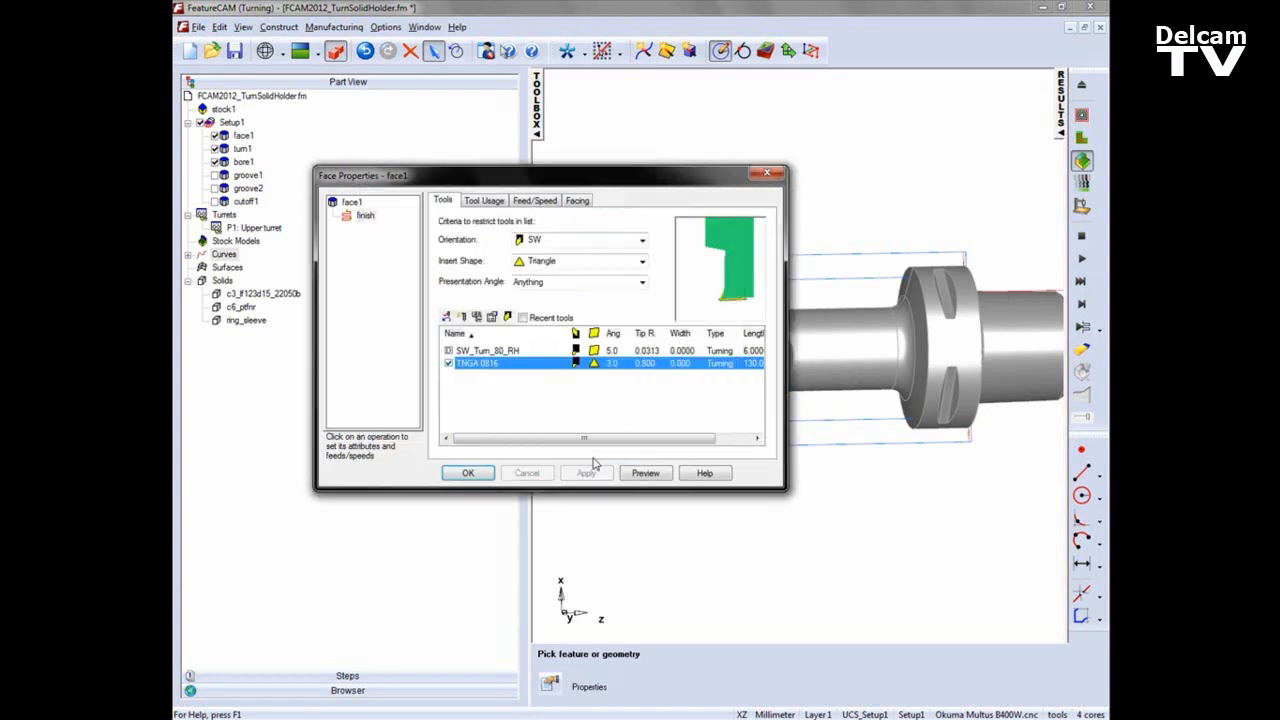
click(770, 177)
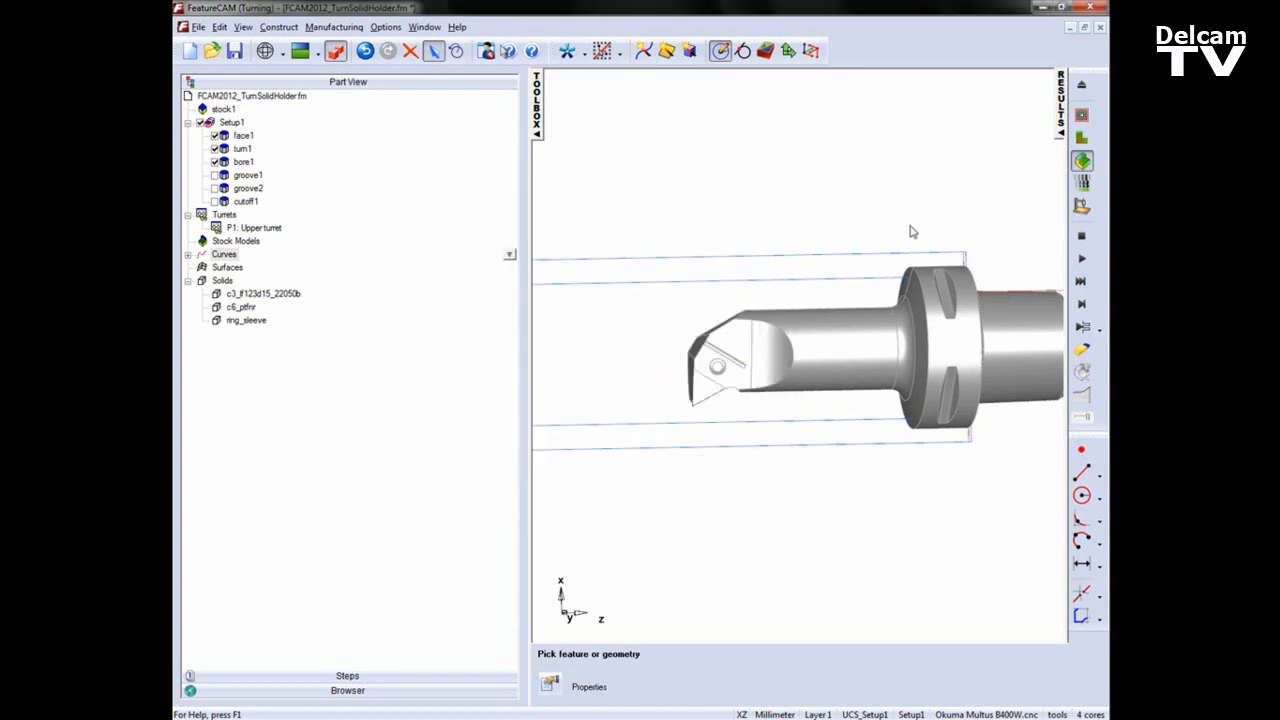
- Turn off shading and examine the pasted insert and holder curves at the setup origin relative to the solid holder
click(537, 132)
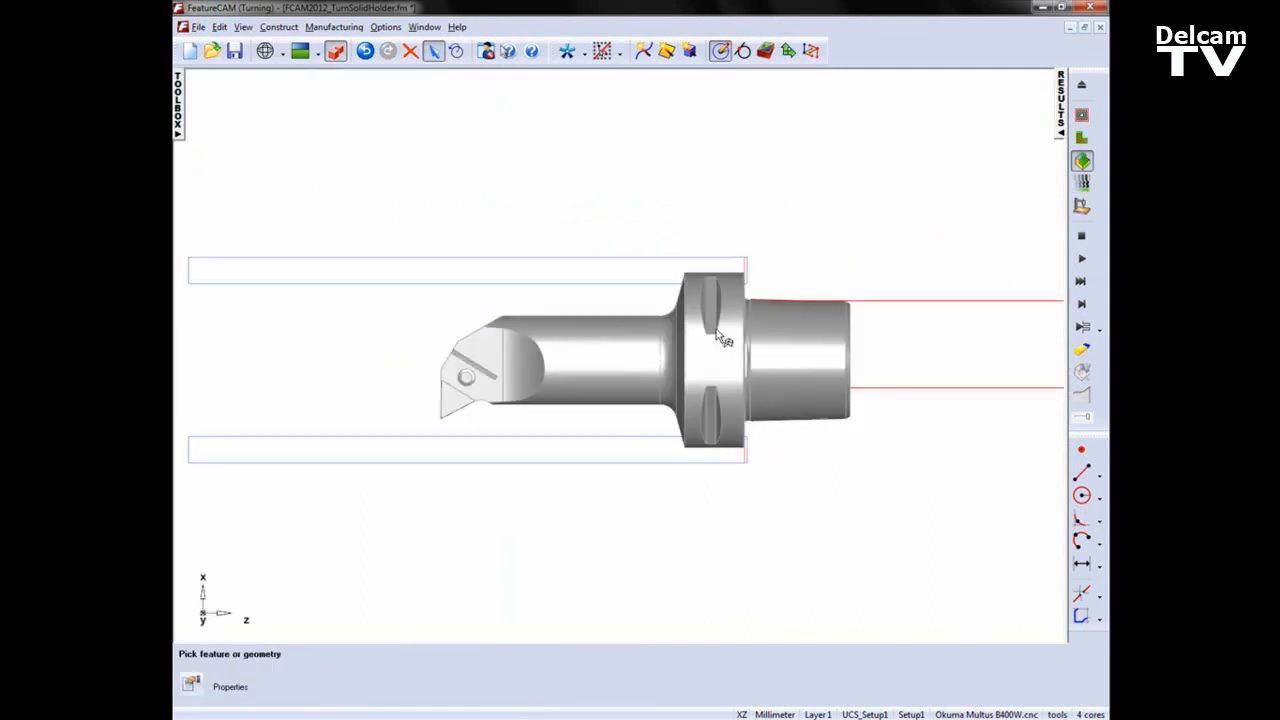
click(335, 50)
scroll(785, 278, up, 3)
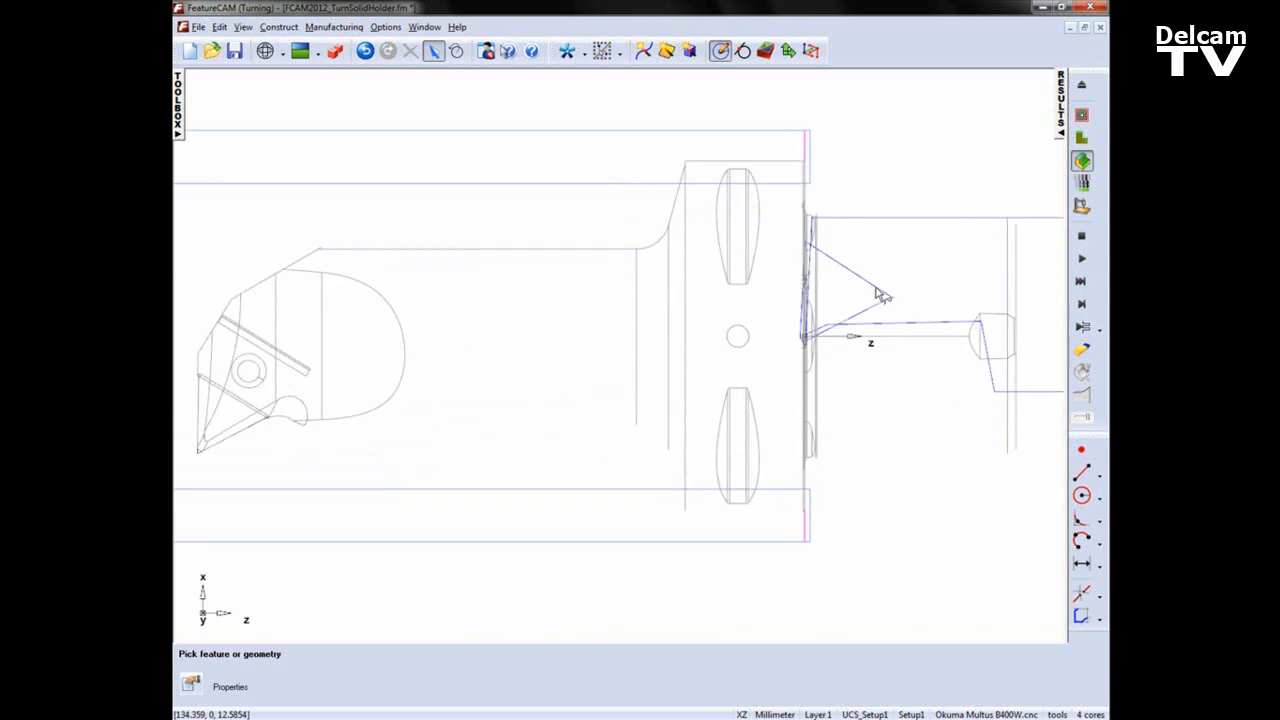
middle_drag(853, 290, 786, 300)
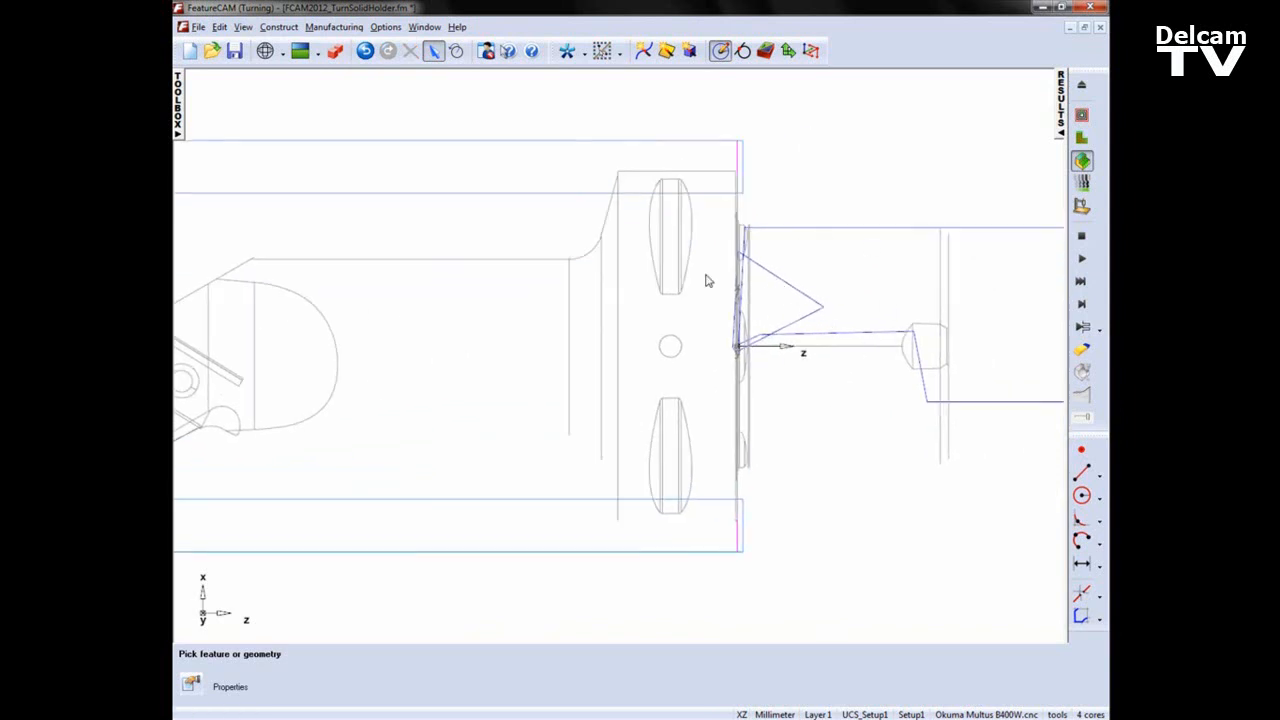
middle_drag(583, 257, 736, 224)
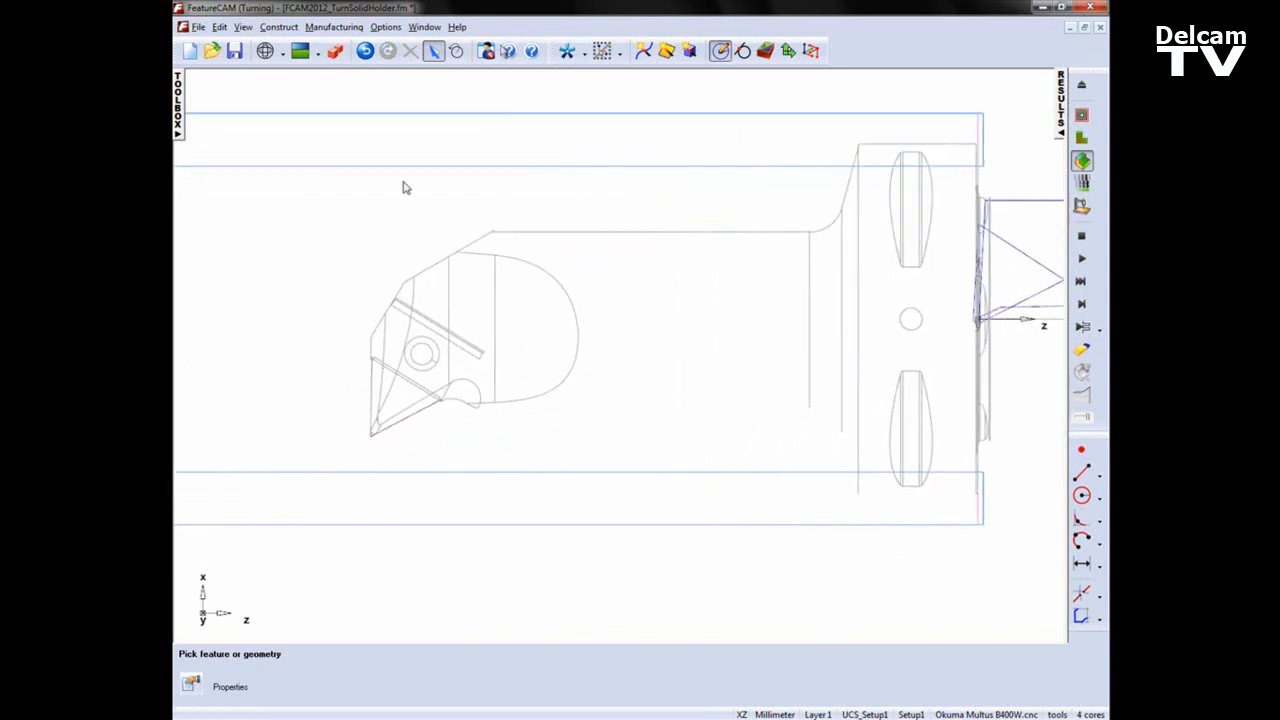
- Begin a translate move of the c6_ptfnr solid, taking the sharp corner of the tip lines as its from point
click(180, 125)
click(241, 307)
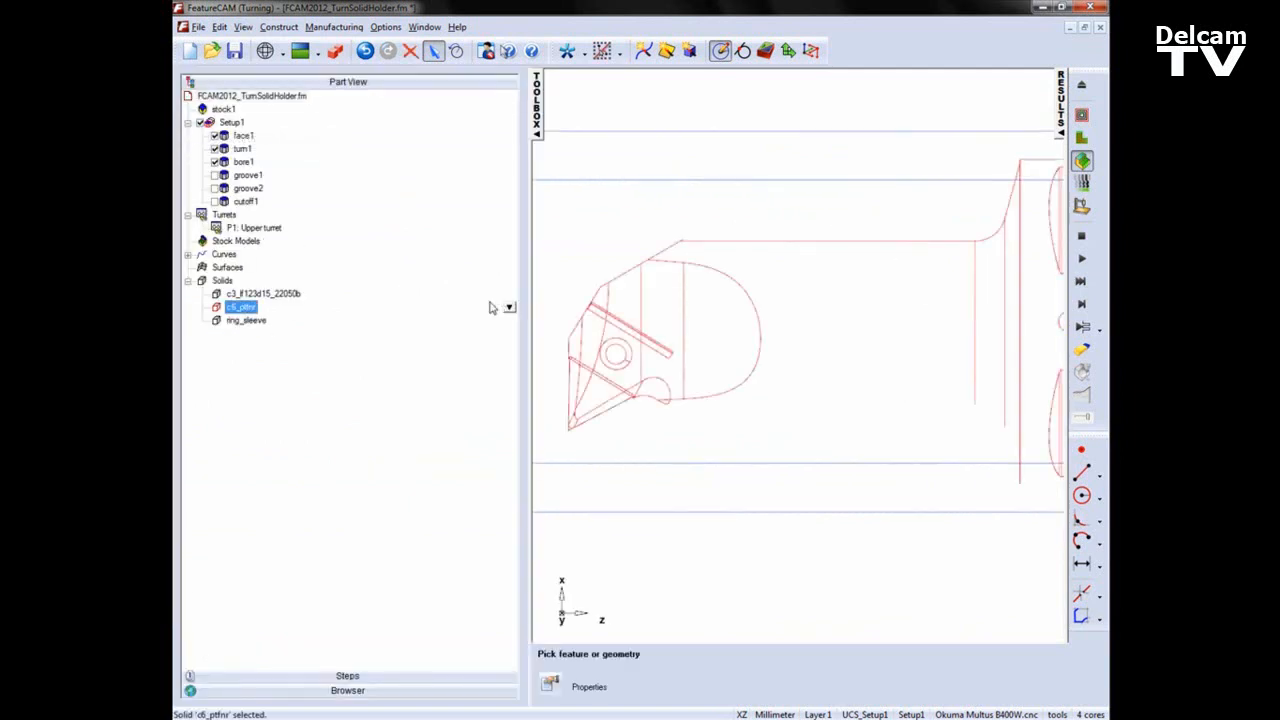
click(541, 125)
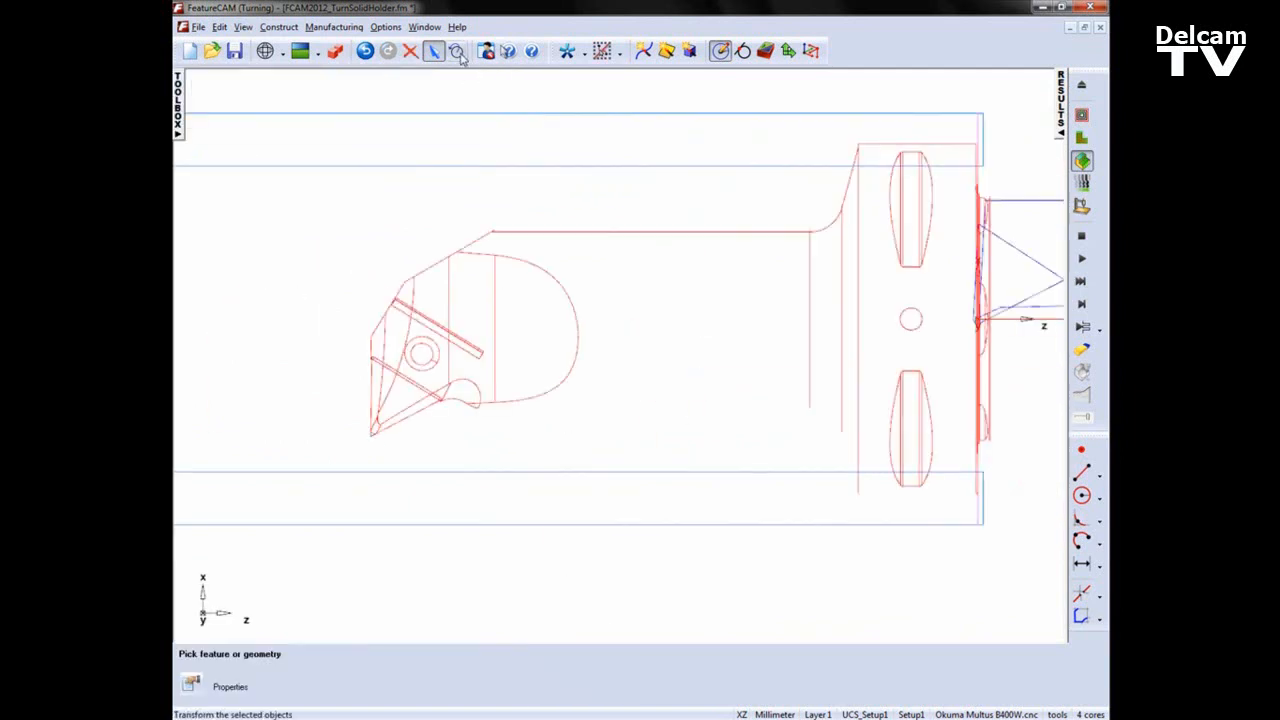
click(458, 51)
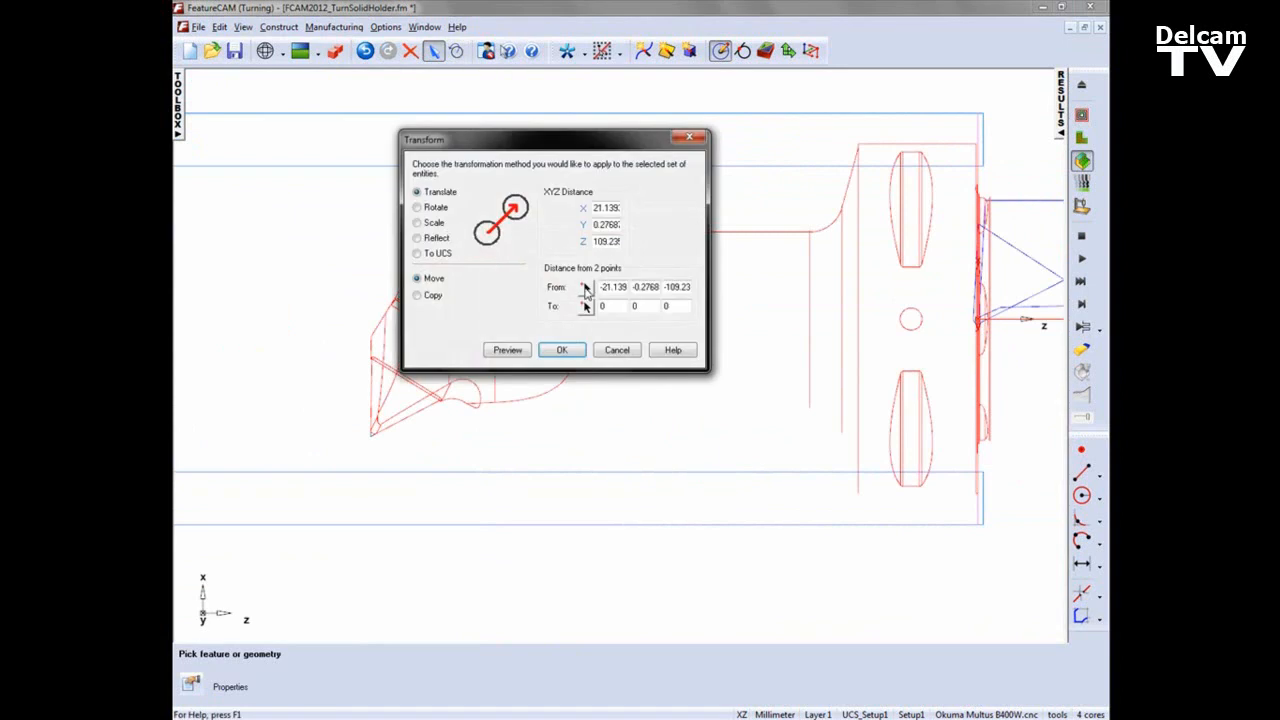
click(585, 289)
scroll(460, 466, up, 5)
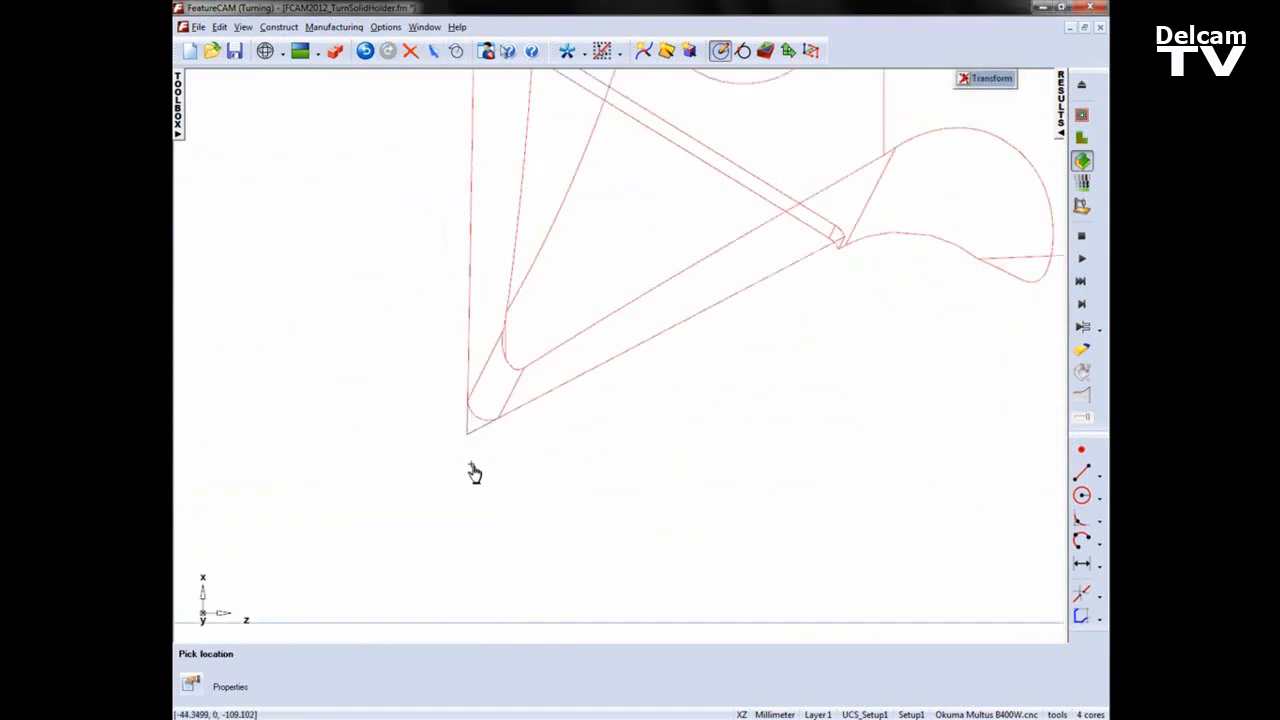
click(466, 440)
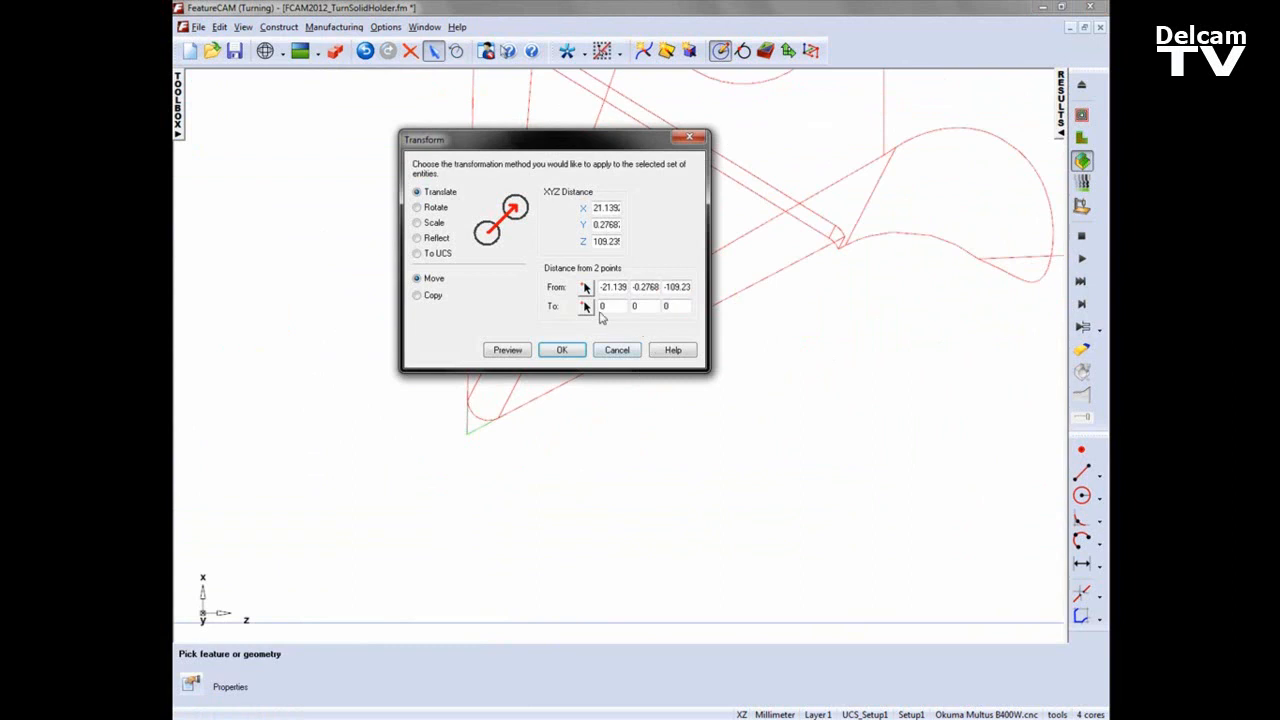
- Set the move's destination to the pasted holder curve's endpoint beside the setup origin, preview the result and apply the move
ctrl+middle_drag(871, 336, 603, 457)
shift+middle_drag(860, 425, 560, 454)
shift+middle_drag(765, 456, 732, 453)
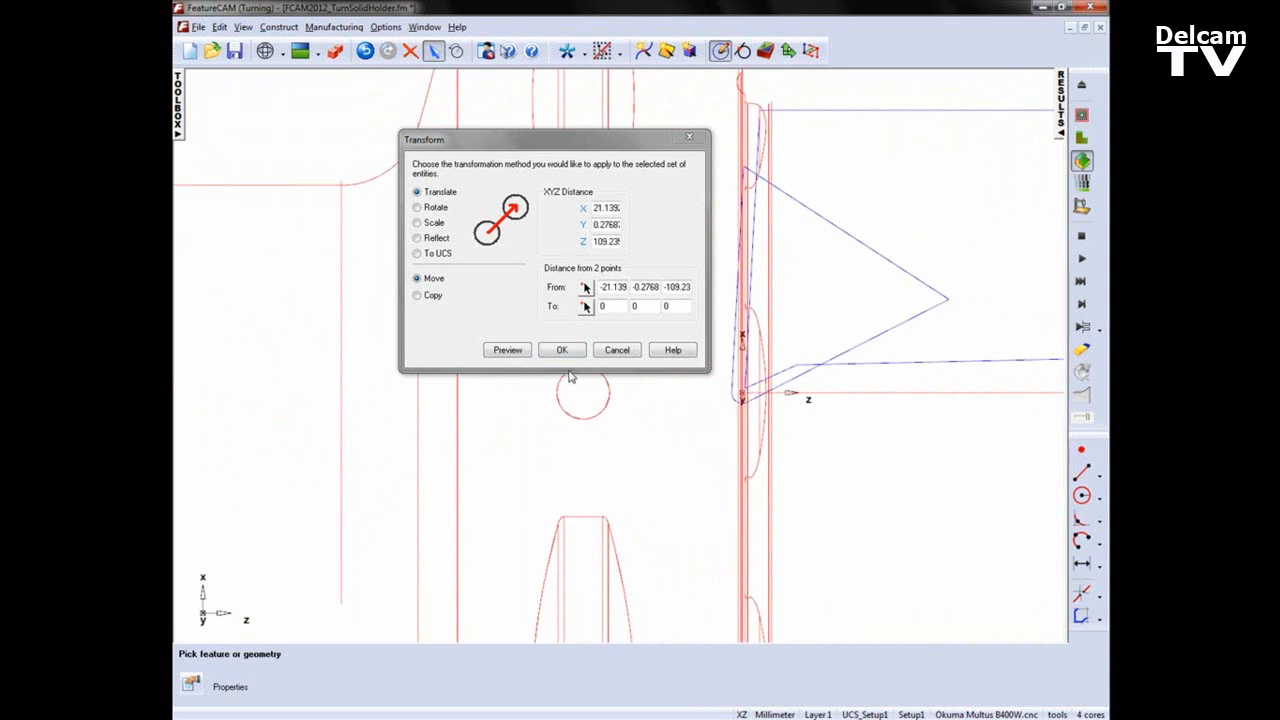
click(586, 306)
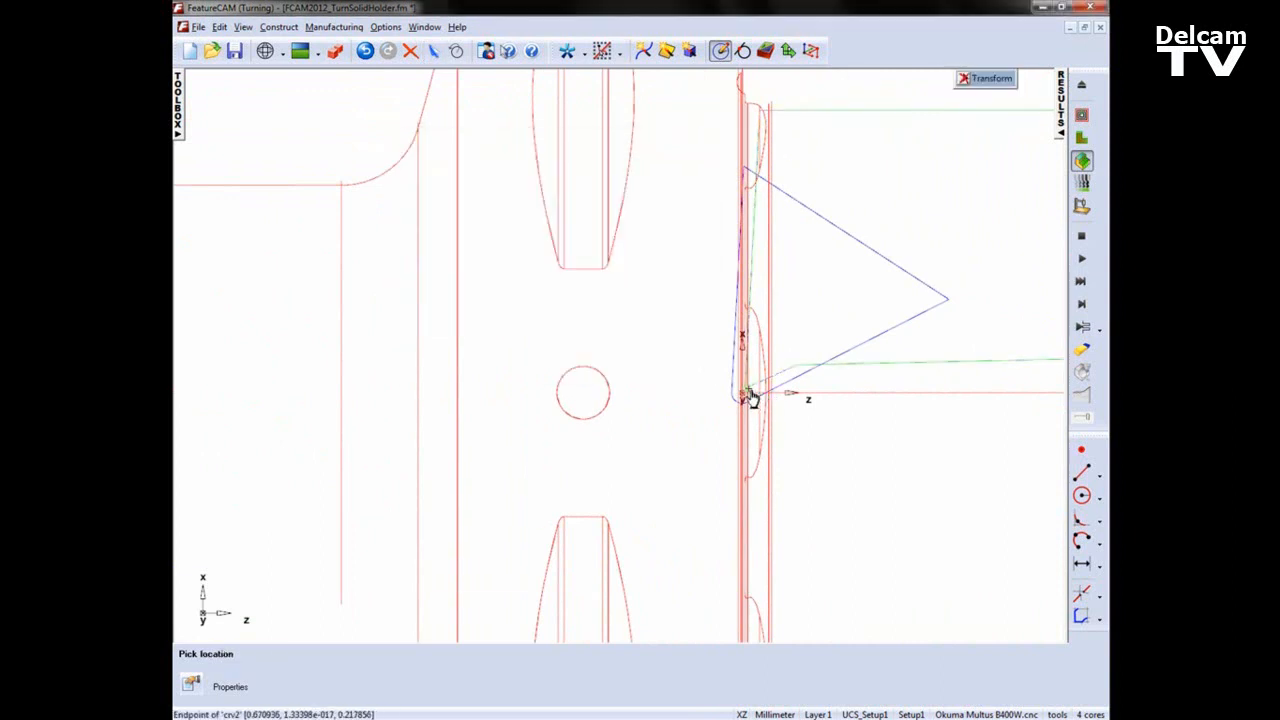
click(747, 396)
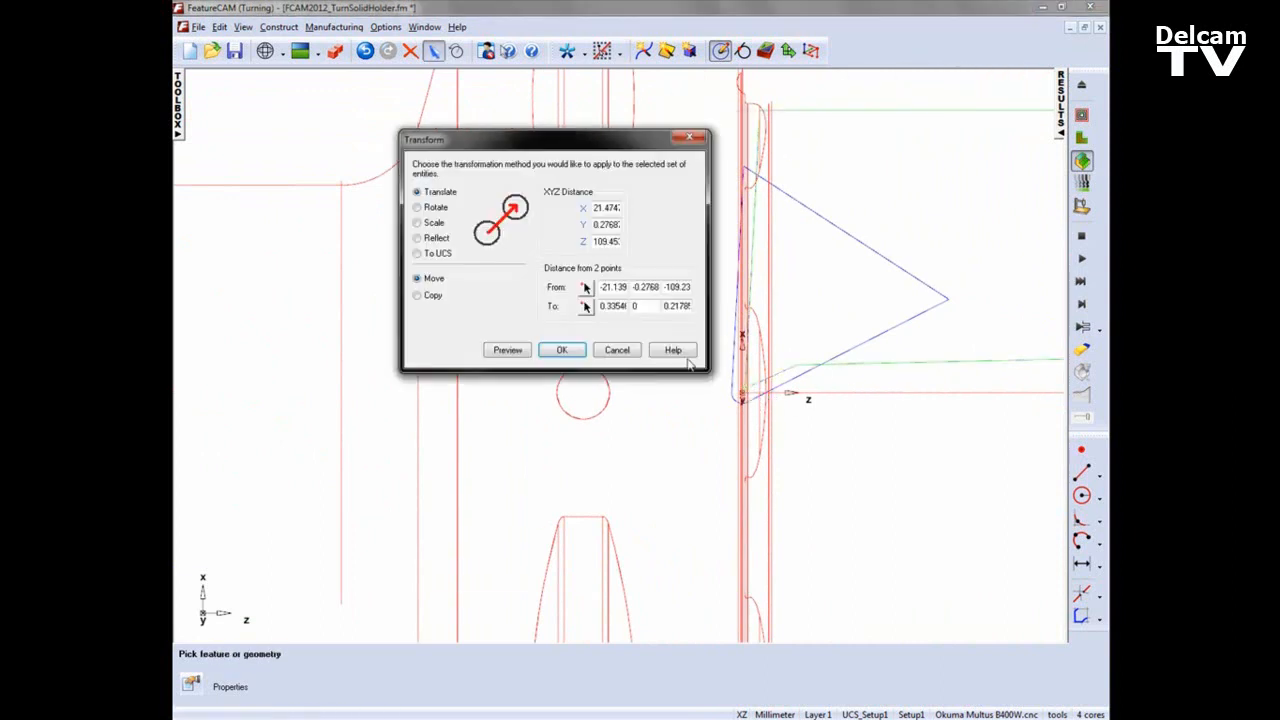
click(522, 355)
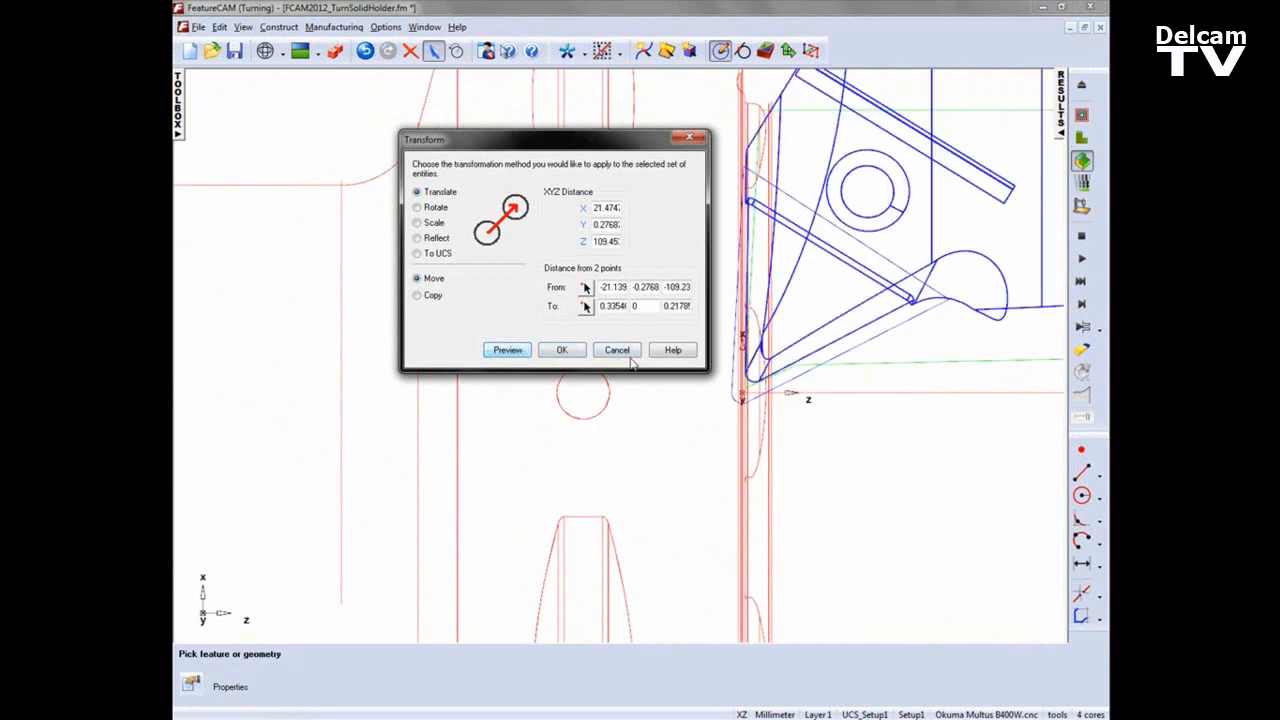
scroll(826, 345, down, 2)
middle_drag(830, 312, 834, 397)
scroll(820, 387, down, 2)
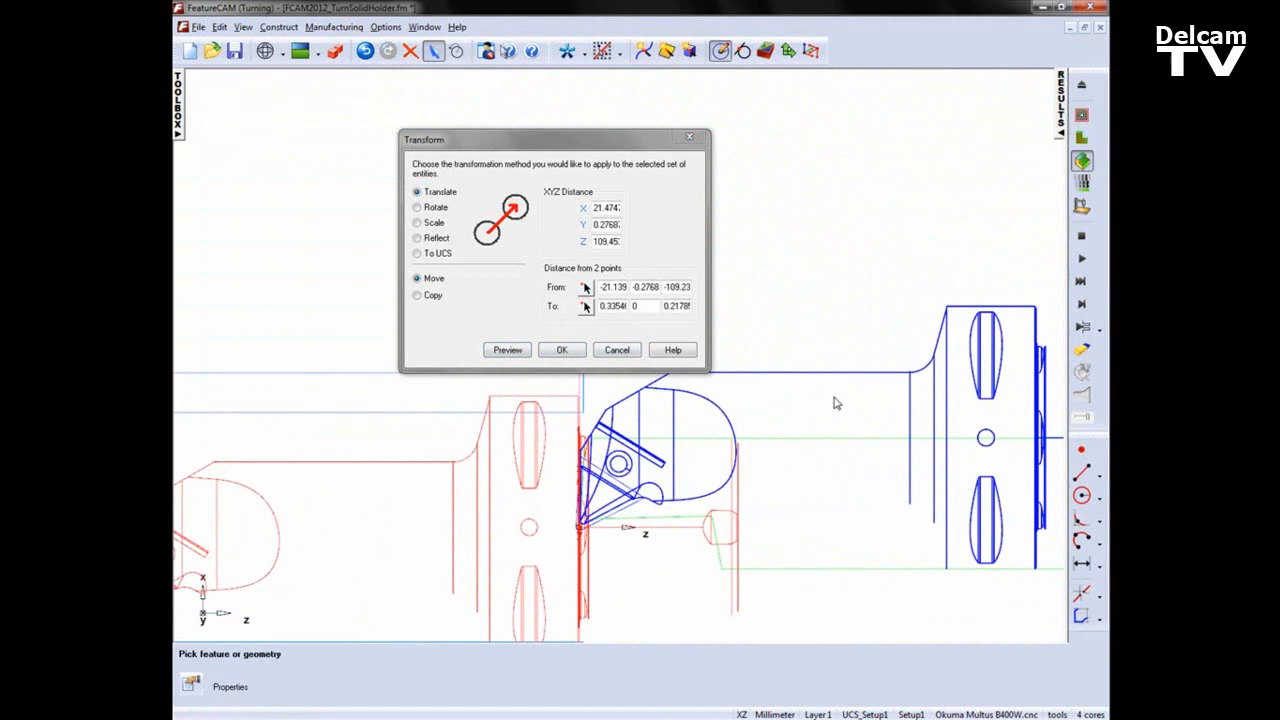
click(563, 352)
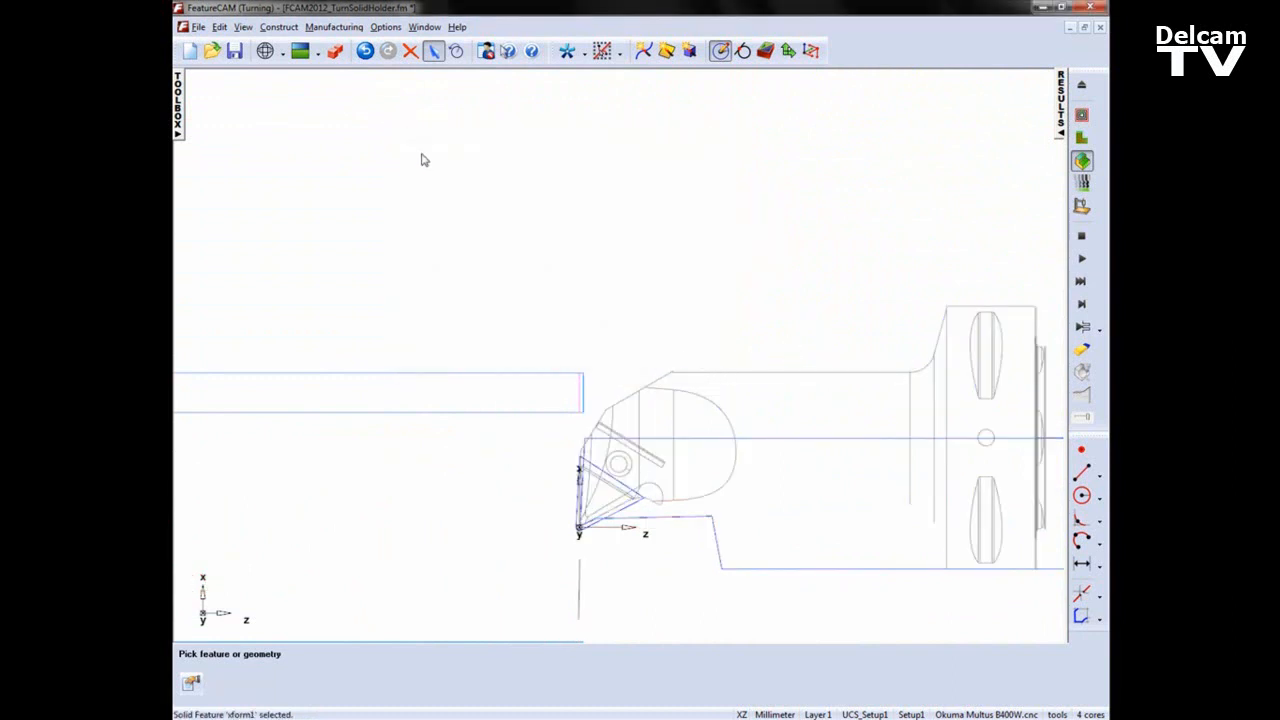
- Shade the moved holder again and delete the pasted example insert and holder curves around its tip
click(335, 50)
middle_drag(728, 287, 746, 145)
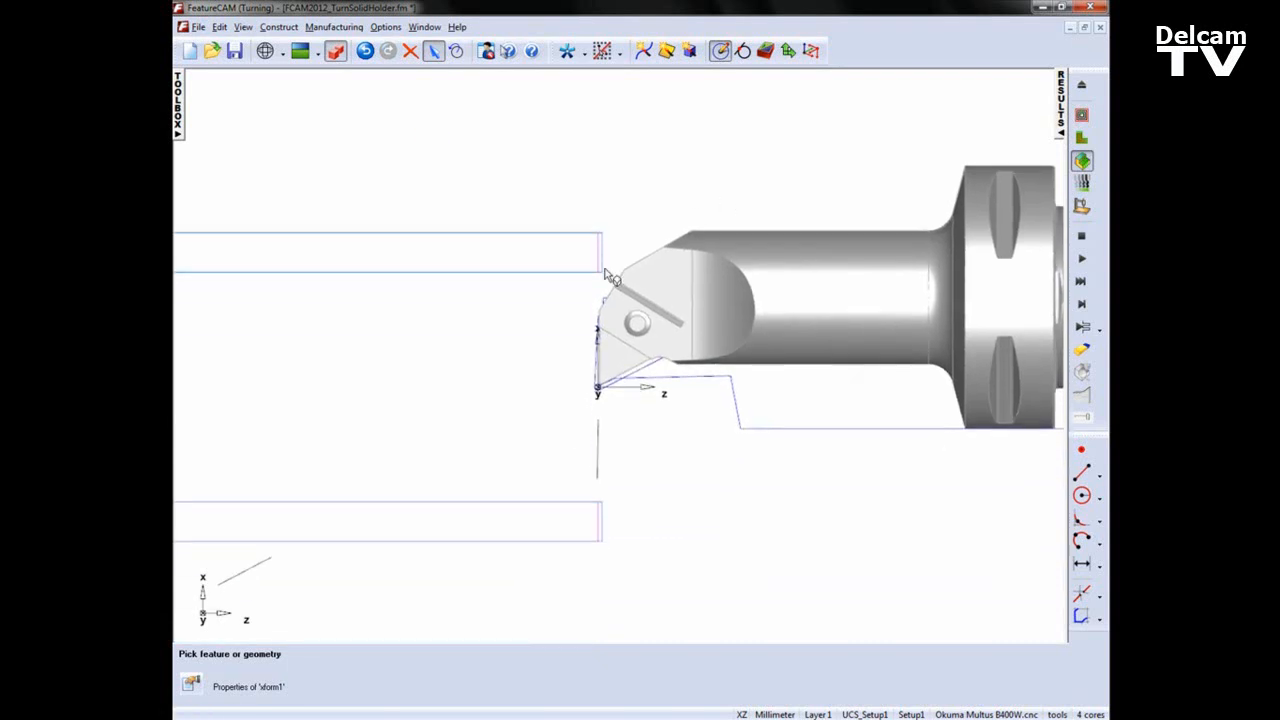
scroll(574, 308, up, 5)
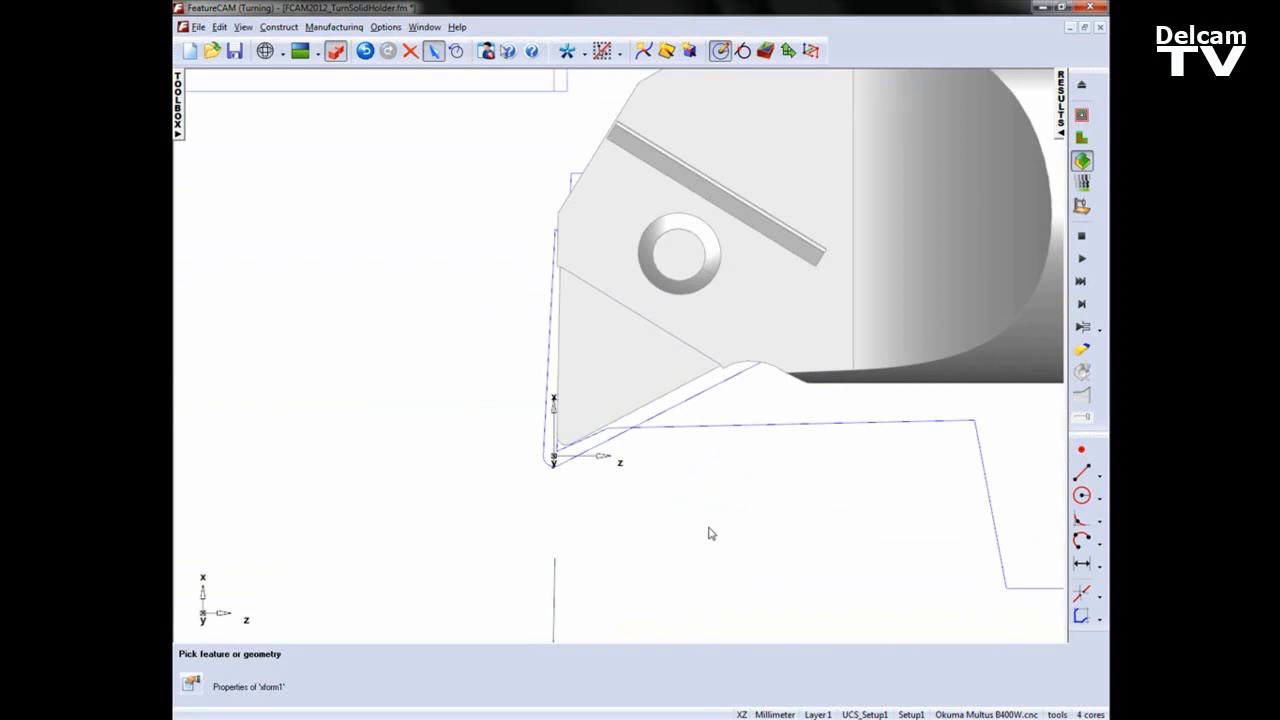
click(679, 424)
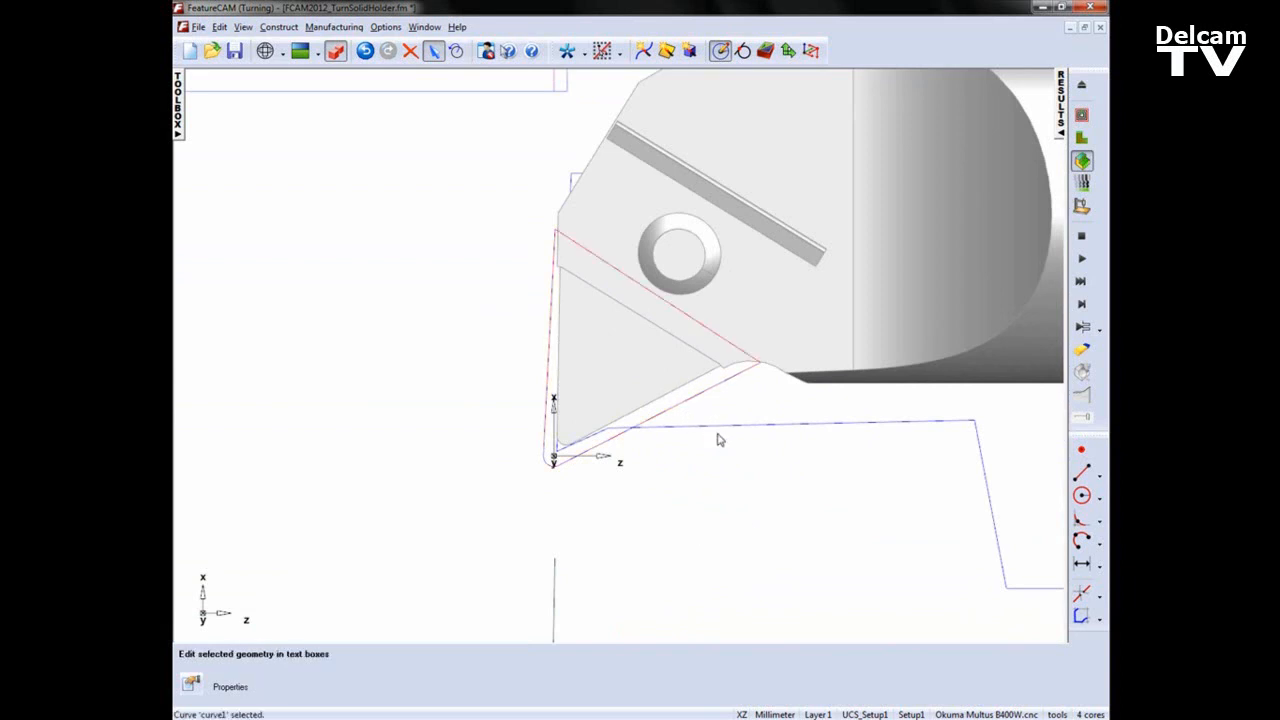
key(Delete)
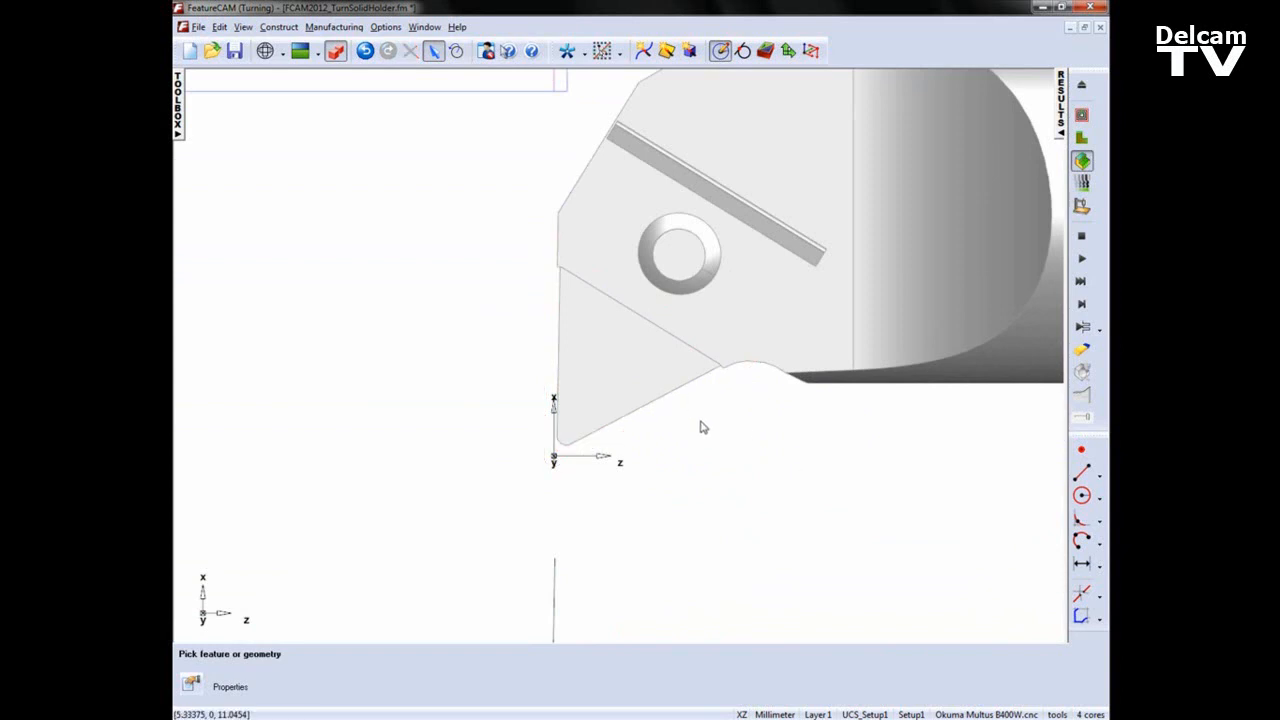
- In the YZ view, measure the height of the insert pocket's side wall with a linear distance dimension
key(ctrl+2)
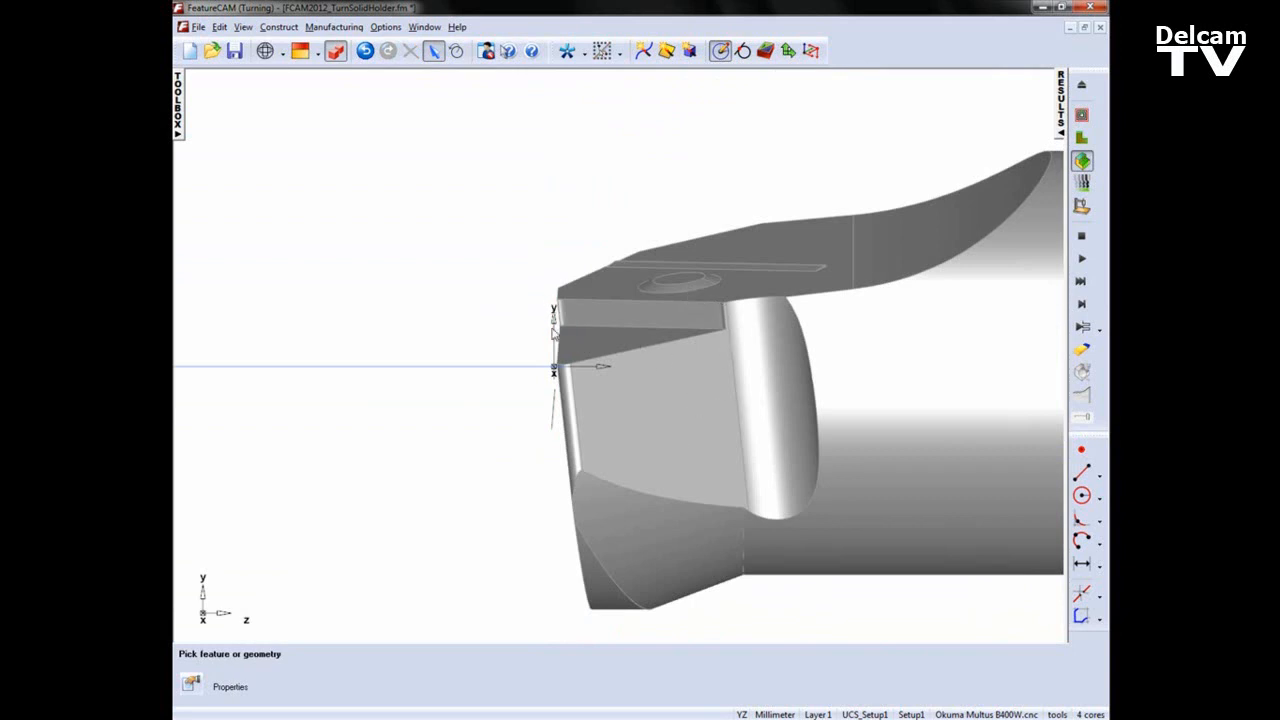
middle_drag(544, 309, 611, 325)
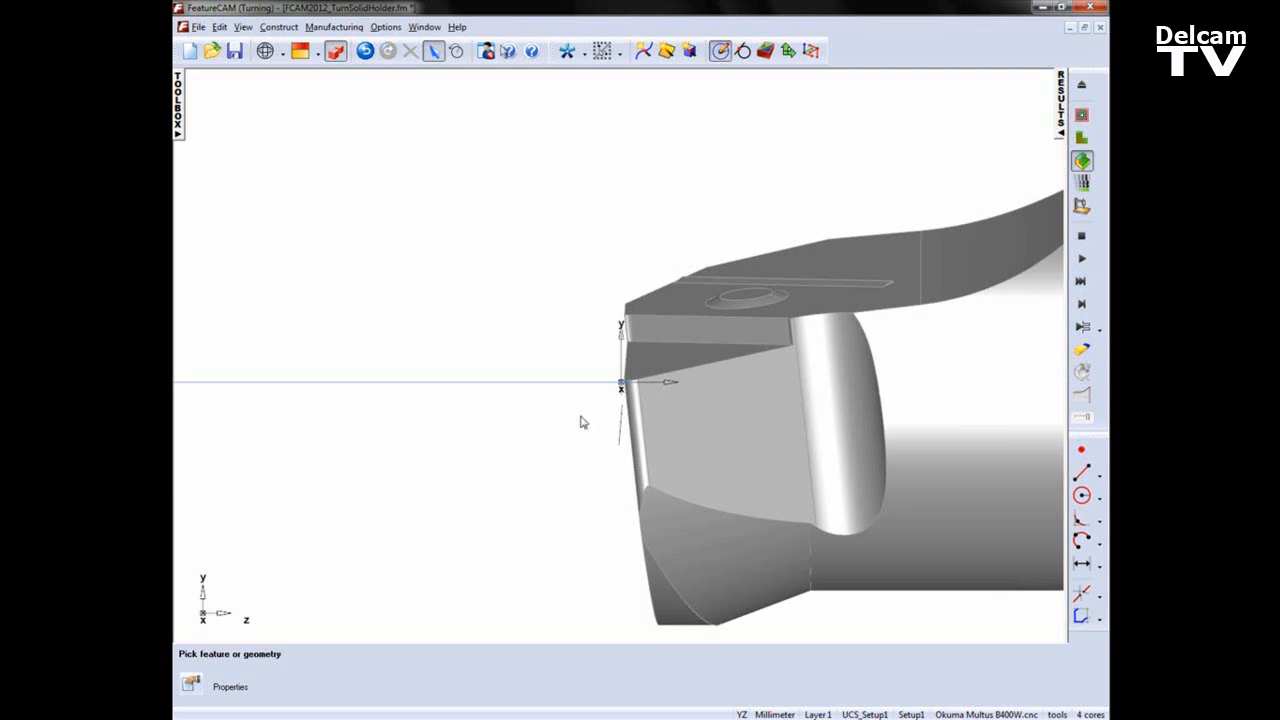
click(1099, 566)
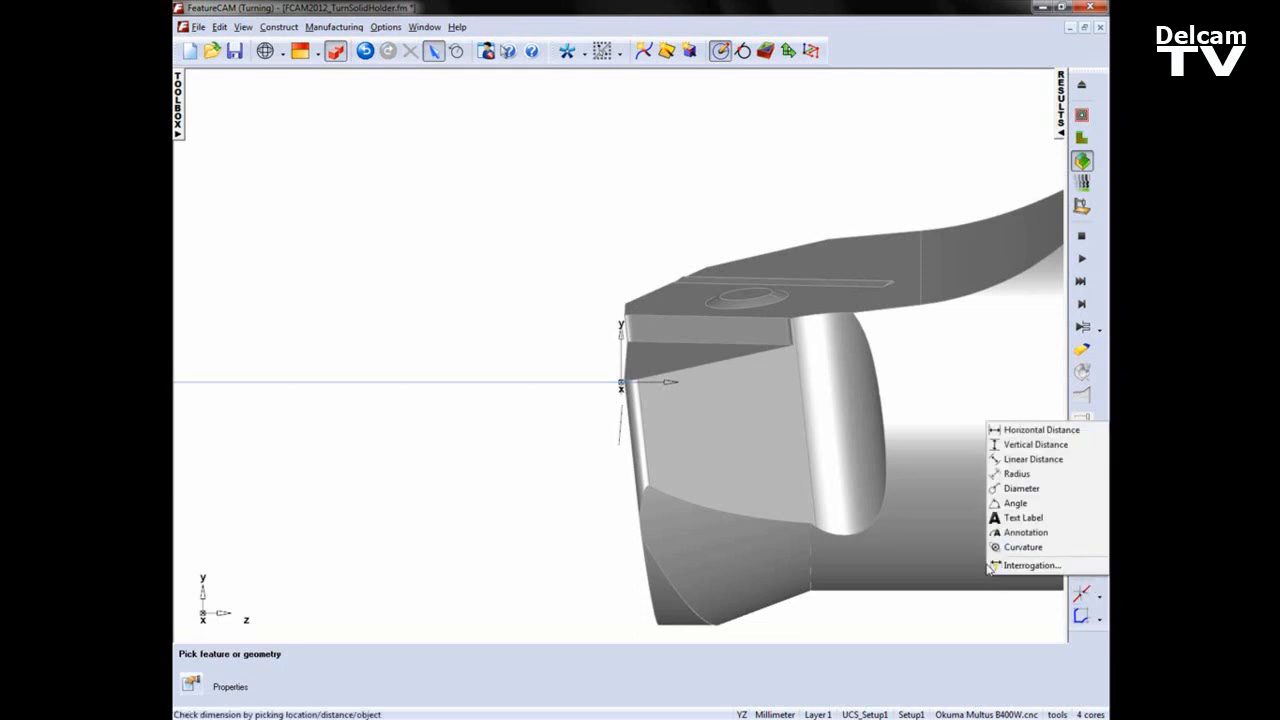
click(1008, 459)
scroll(837, 389, up, 5)
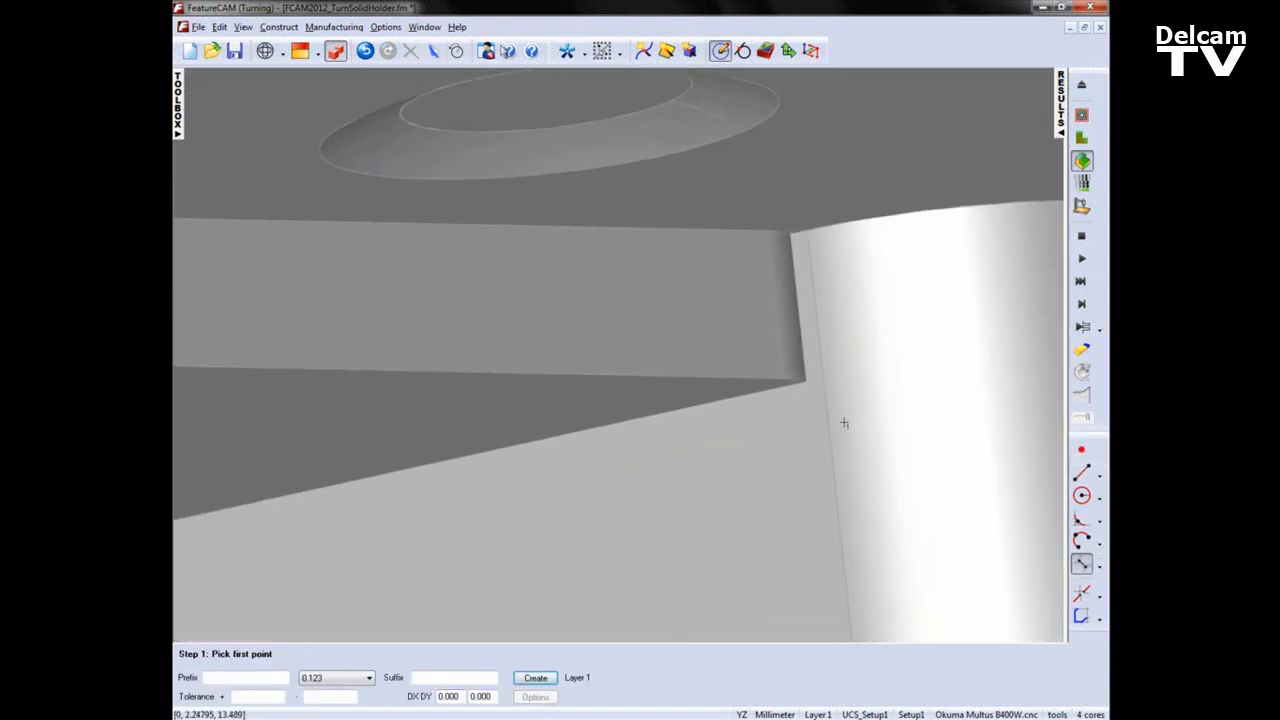
click(769, 233)
click(781, 377)
scroll(742, 363, down, 5)
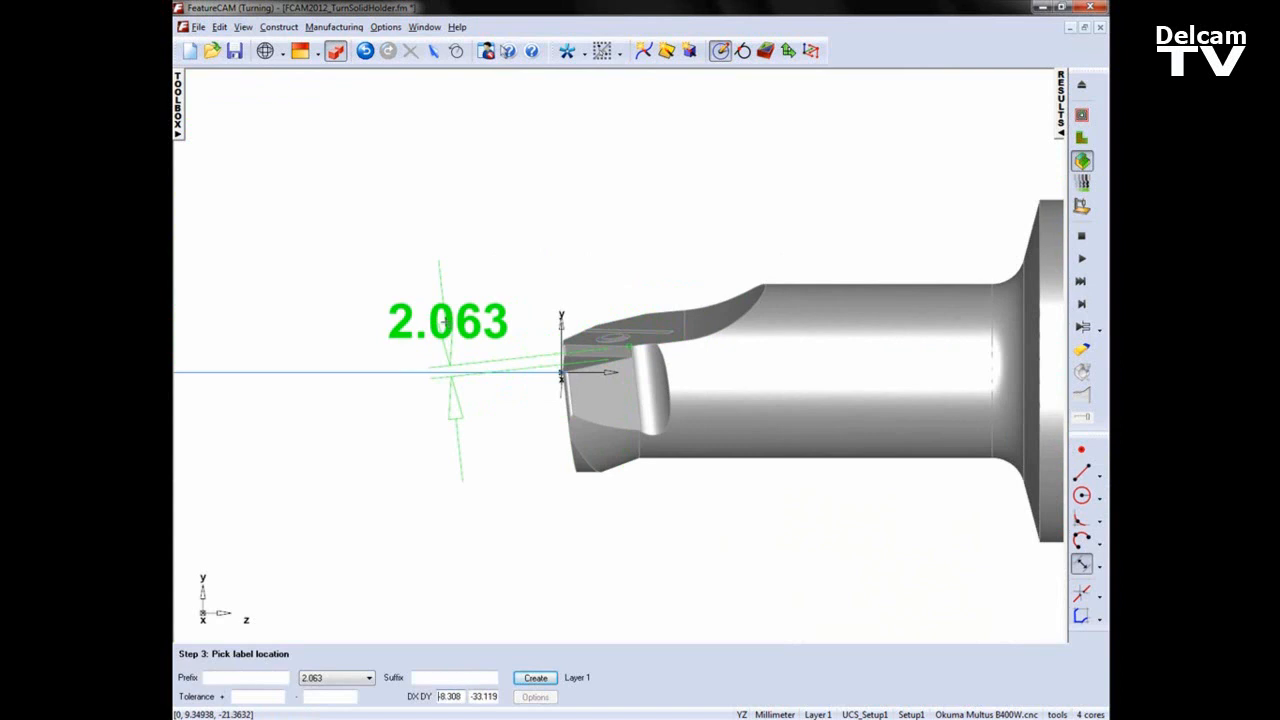
click(451, 320)
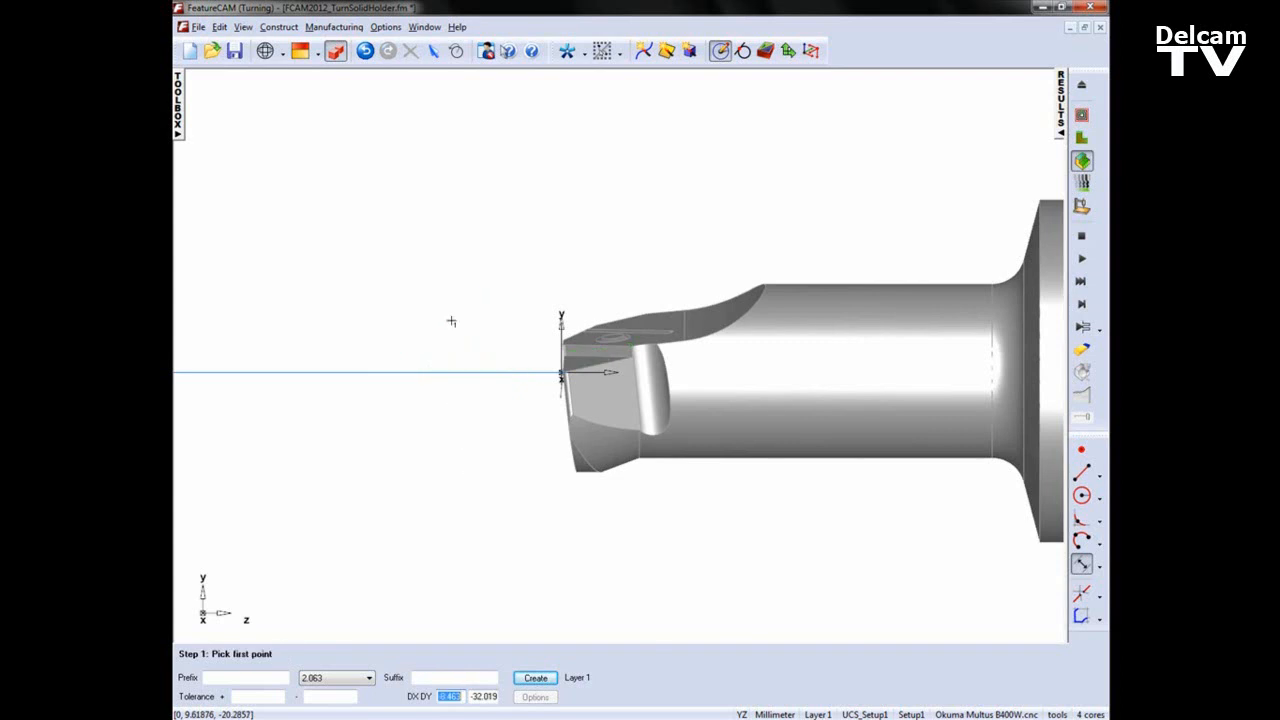
middle_drag(574, 337, 922, 408)
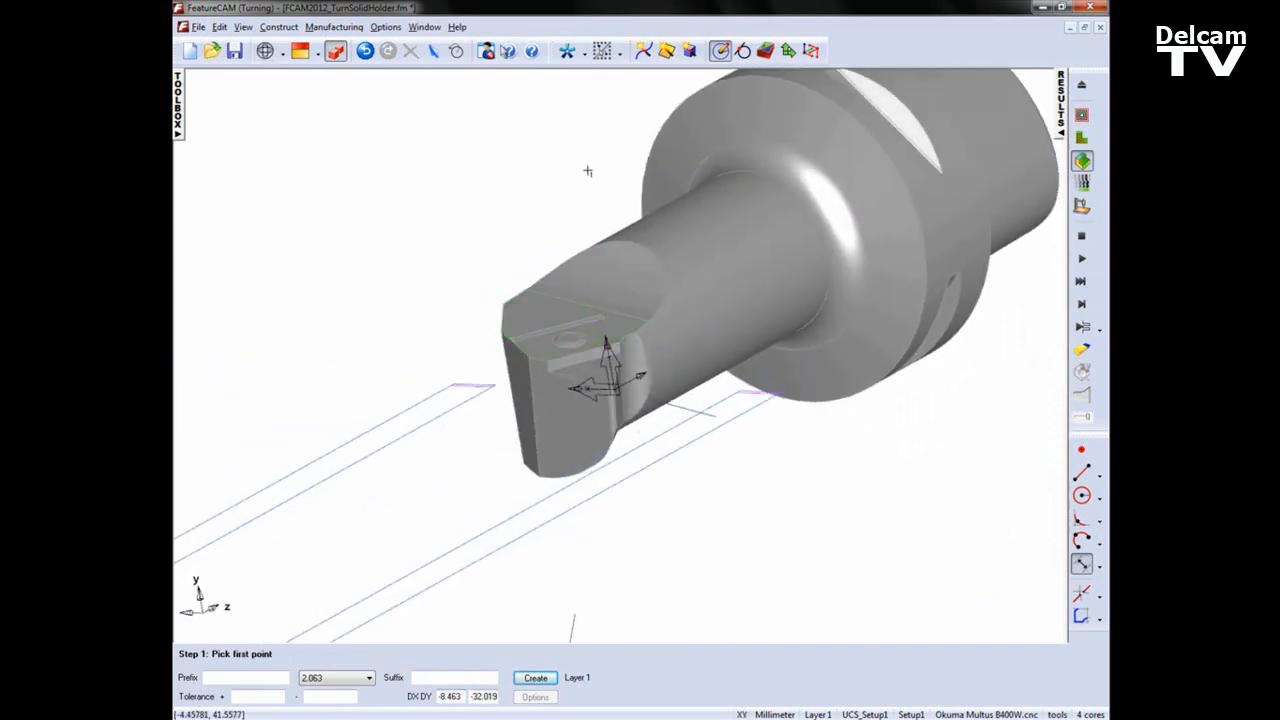
click(436, 54)
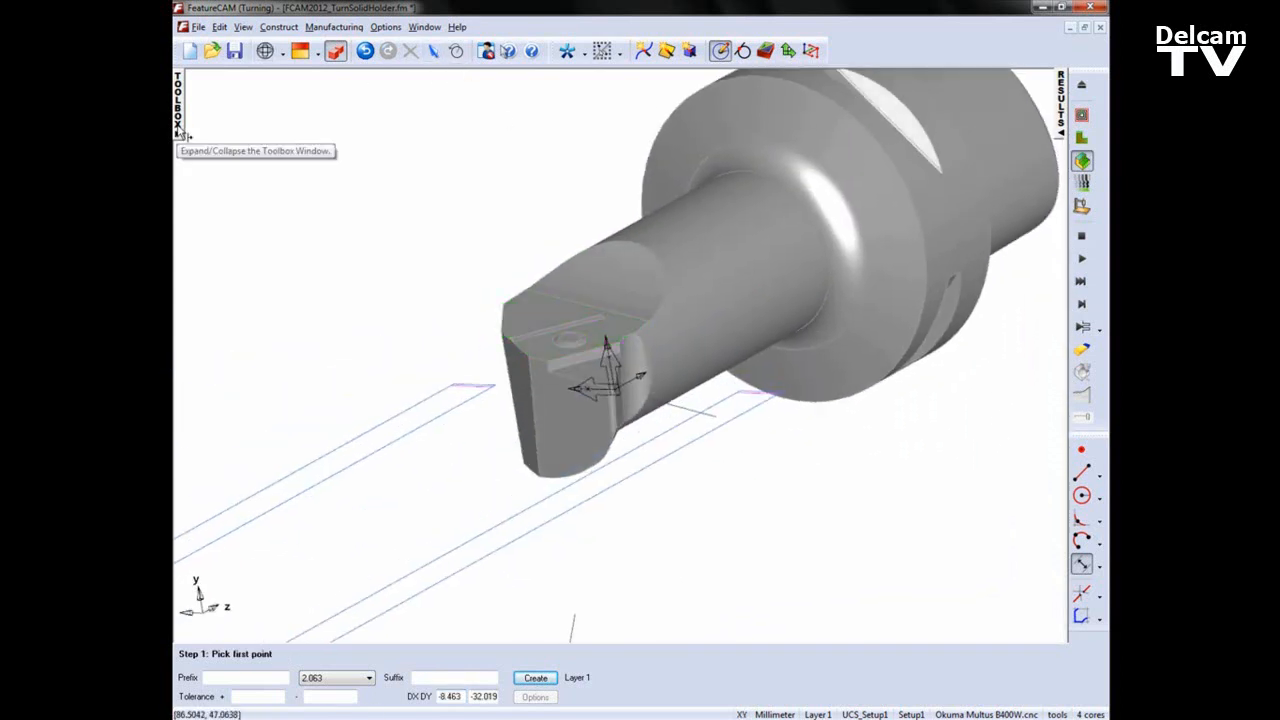
- Set up a translate move of the c6_ptfnr solid with an XYZ distance of X 0, Y -2, Z 0
click(179, 134)
click(241, 307)
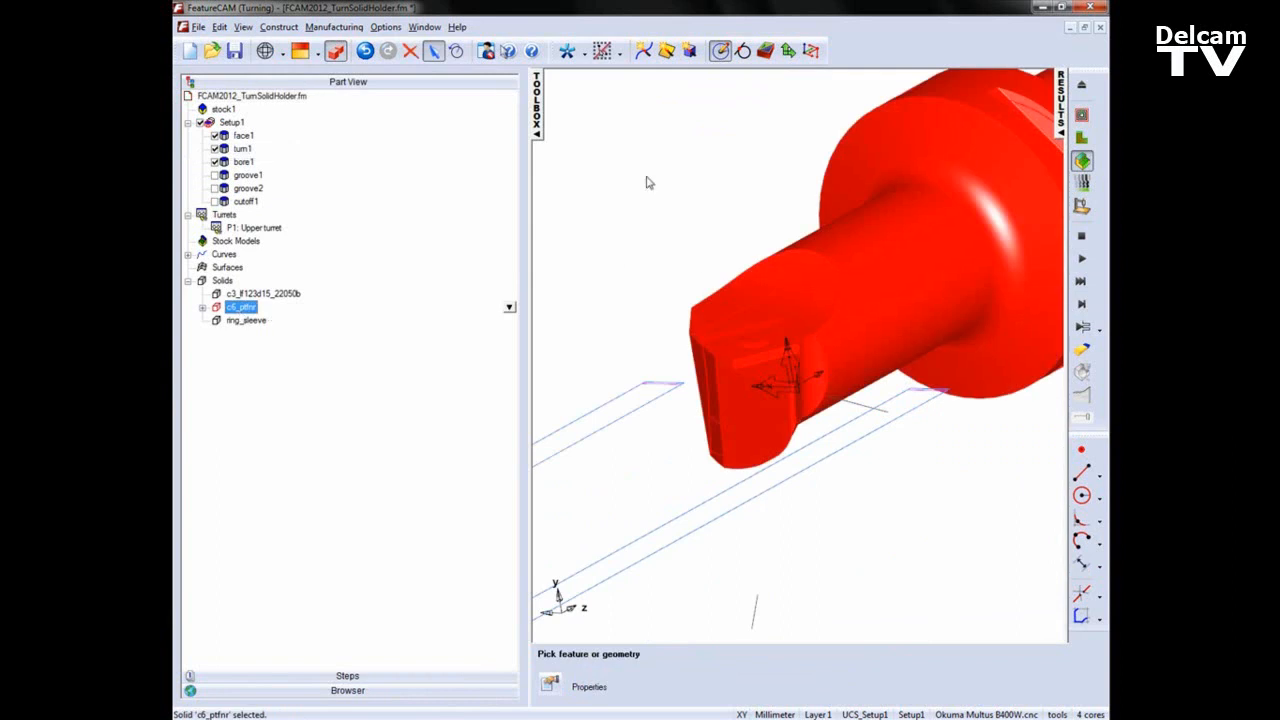
click(455, 52)
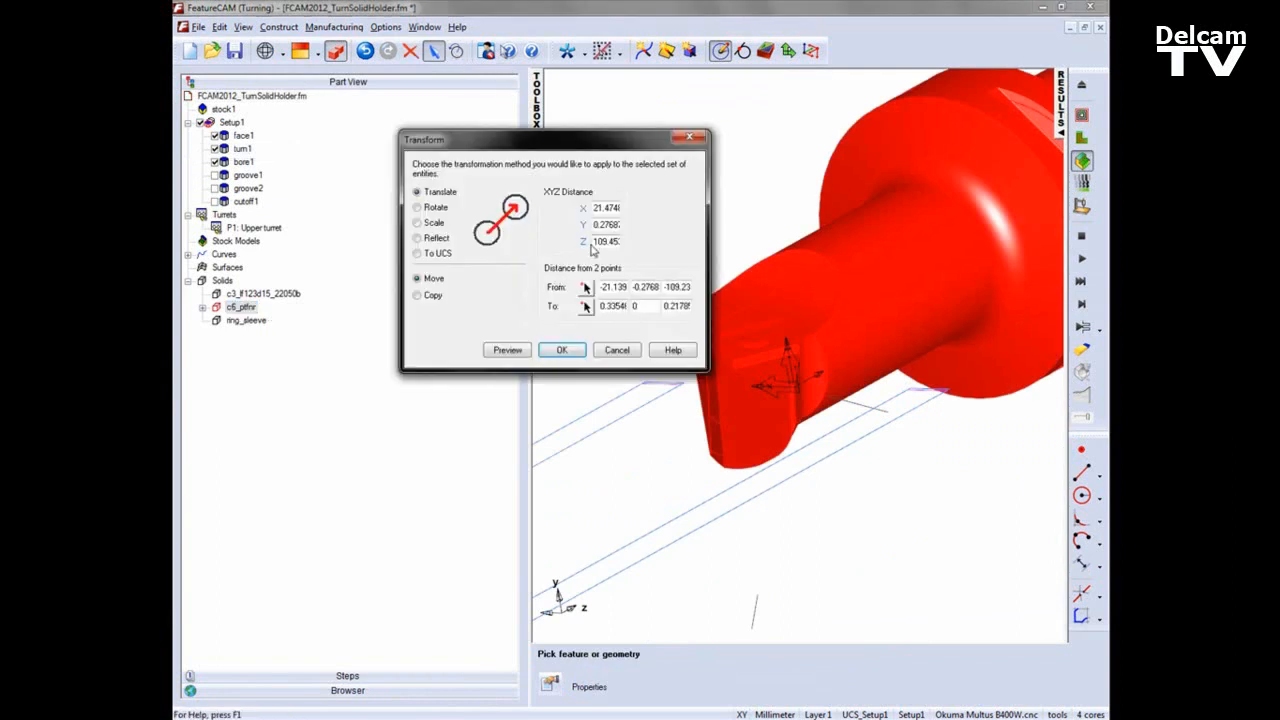
drag(595, 209, 830, 218)
text(0)
key(Tab)
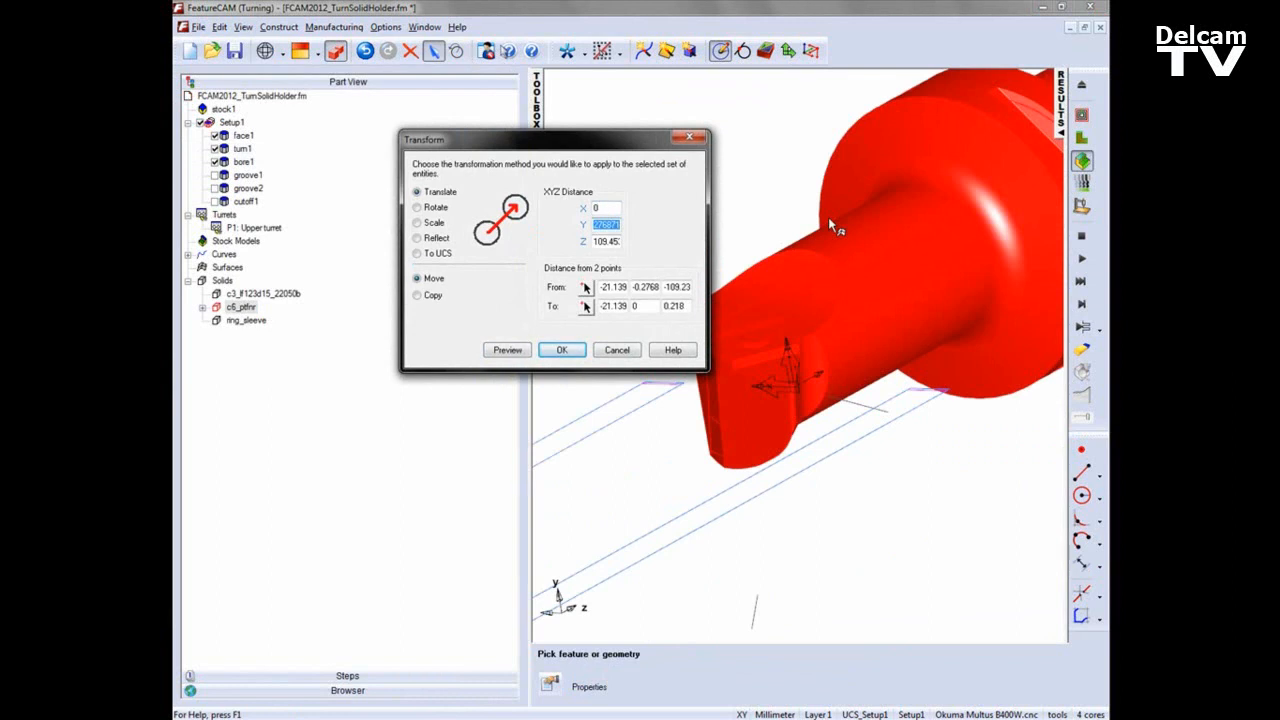
text(0)
key(Tab)
key(shift+Tab)
text(-2)
key(Tab)
text(0)
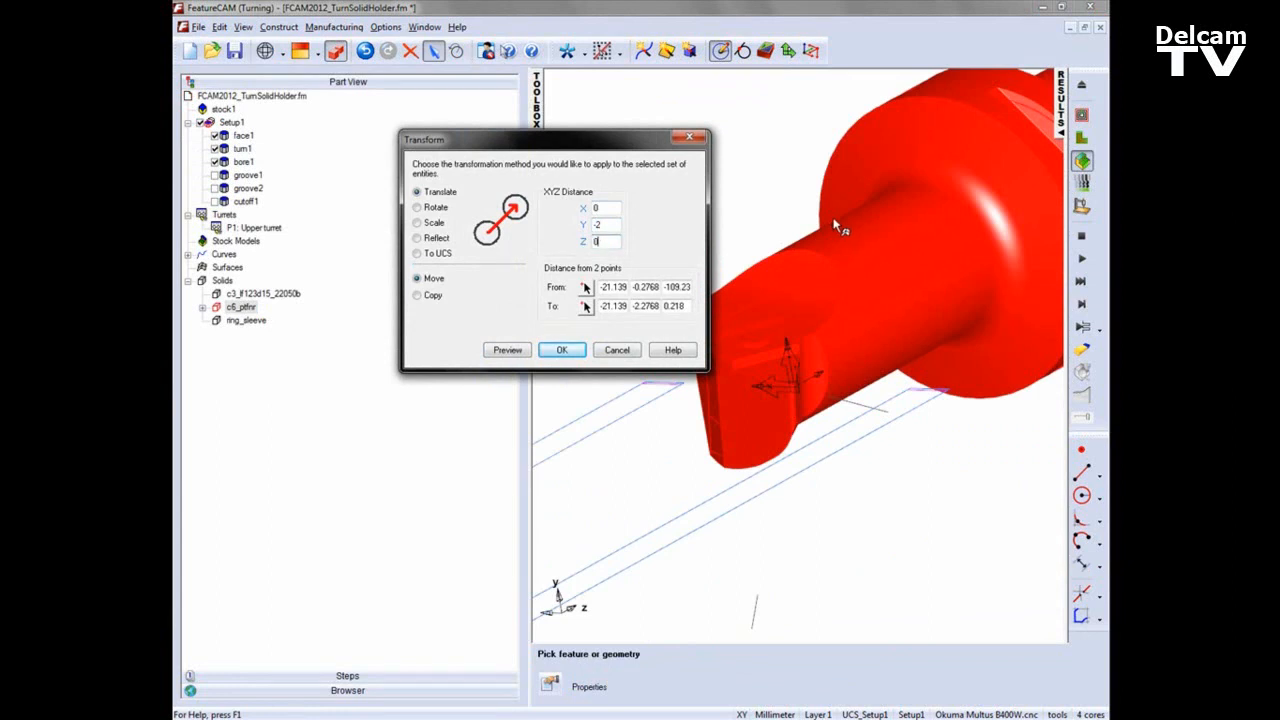
- Preview the holder's shifted outline and apply the translation
click(512, 353)
middle_drag(868, 386, 855, 409)
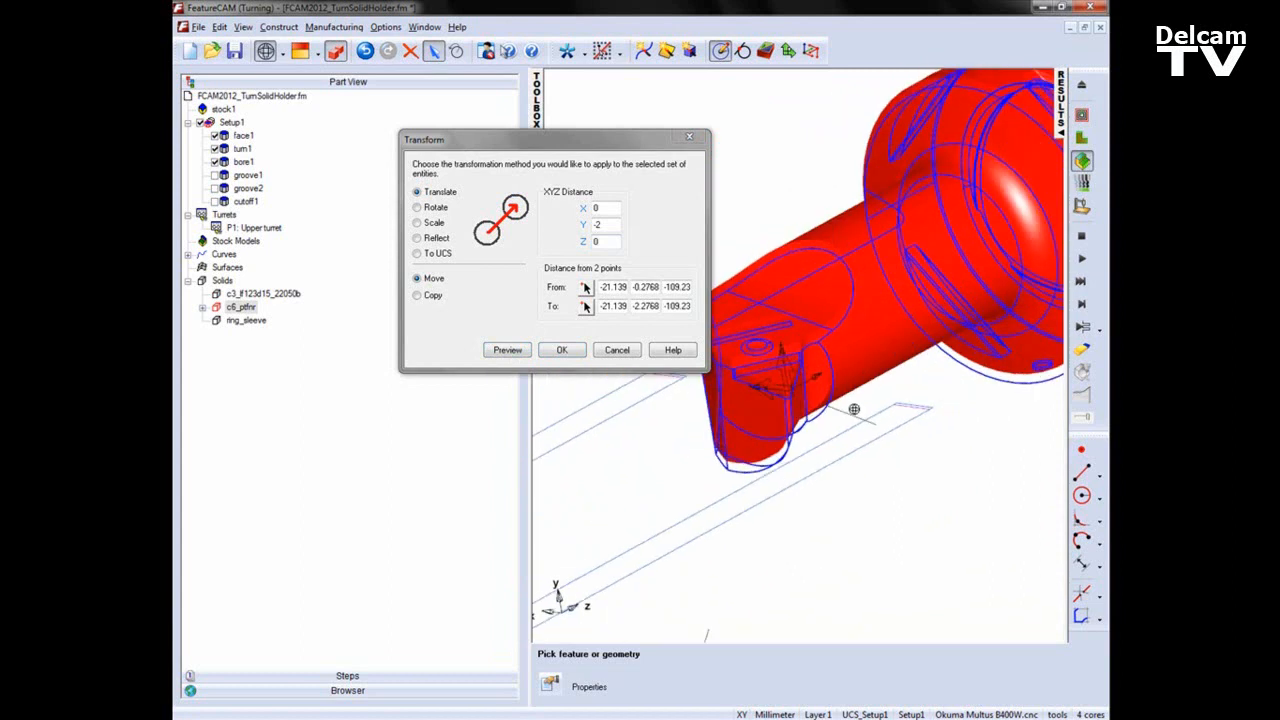
click(559, 353)
scroll(754, 229, down, 4)
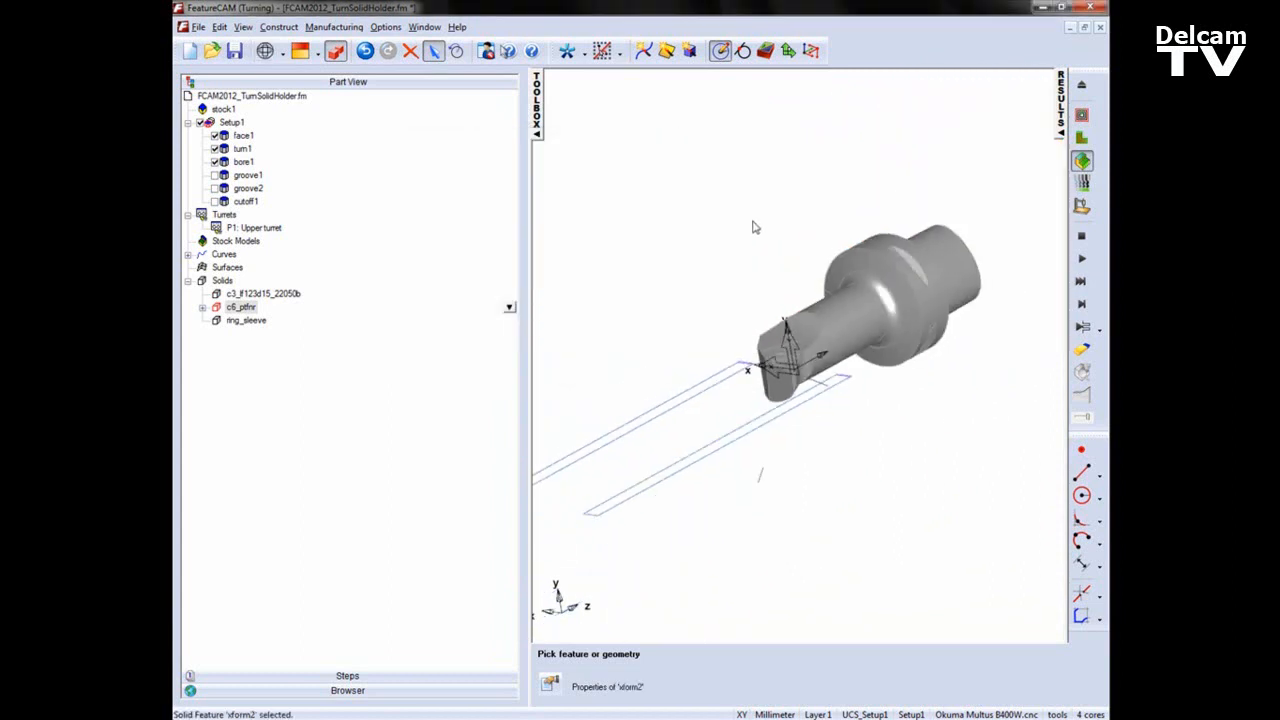
- Delete the two leftover construction lines beside the holder tip
middle_drag(881, 420, 853, 542)
click(779, 401)
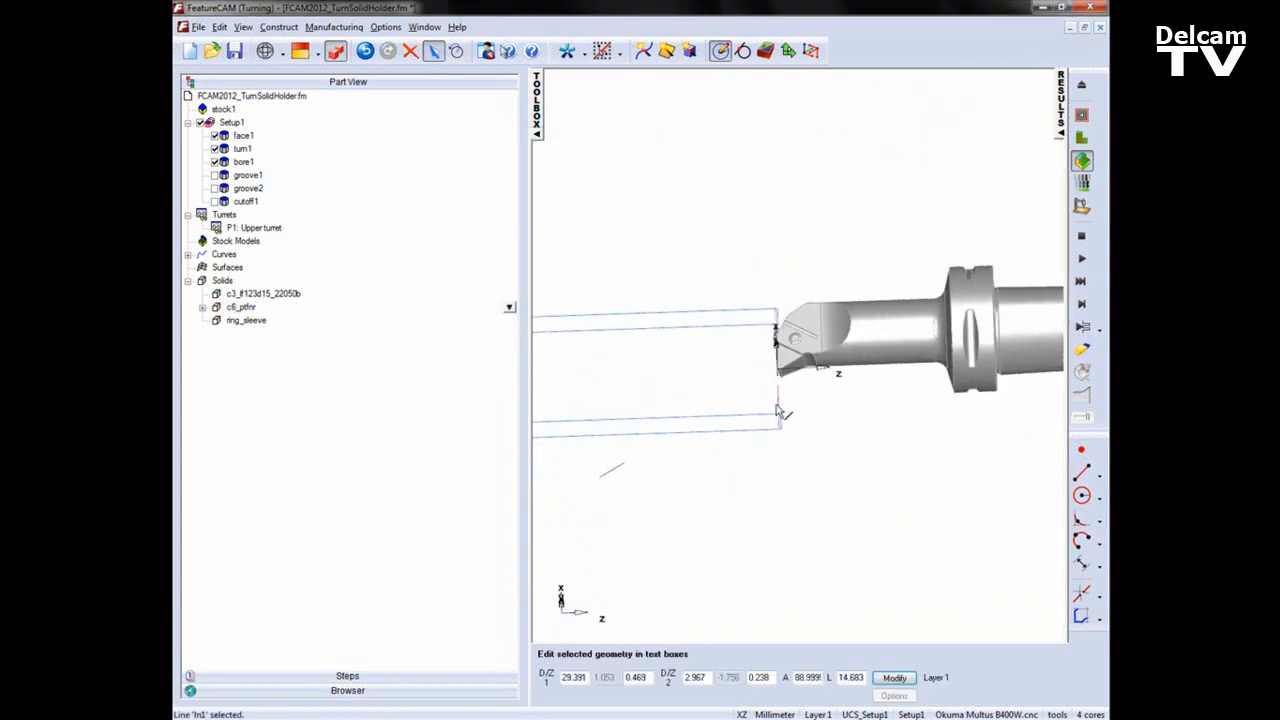
shift+click(612, 470)
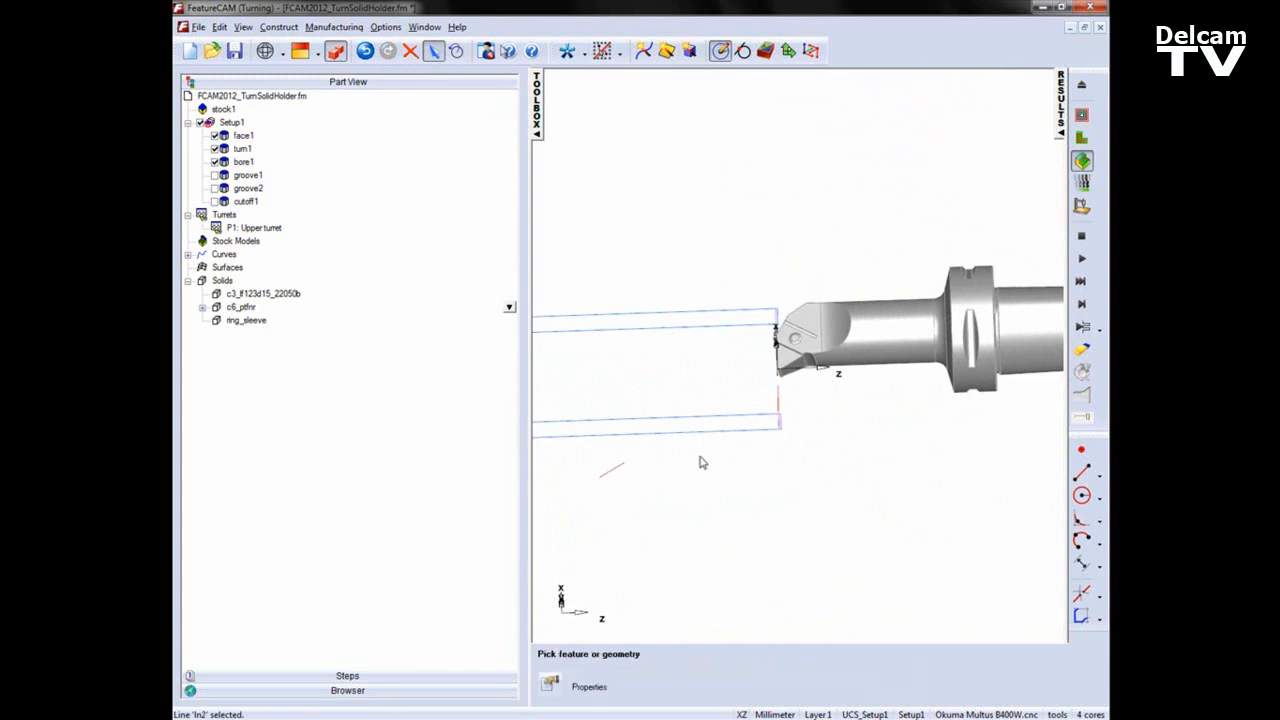
click(700, 462)
middle_drag(806, 388, 866, 460)
middle_drag(857, 397, 826, 372)
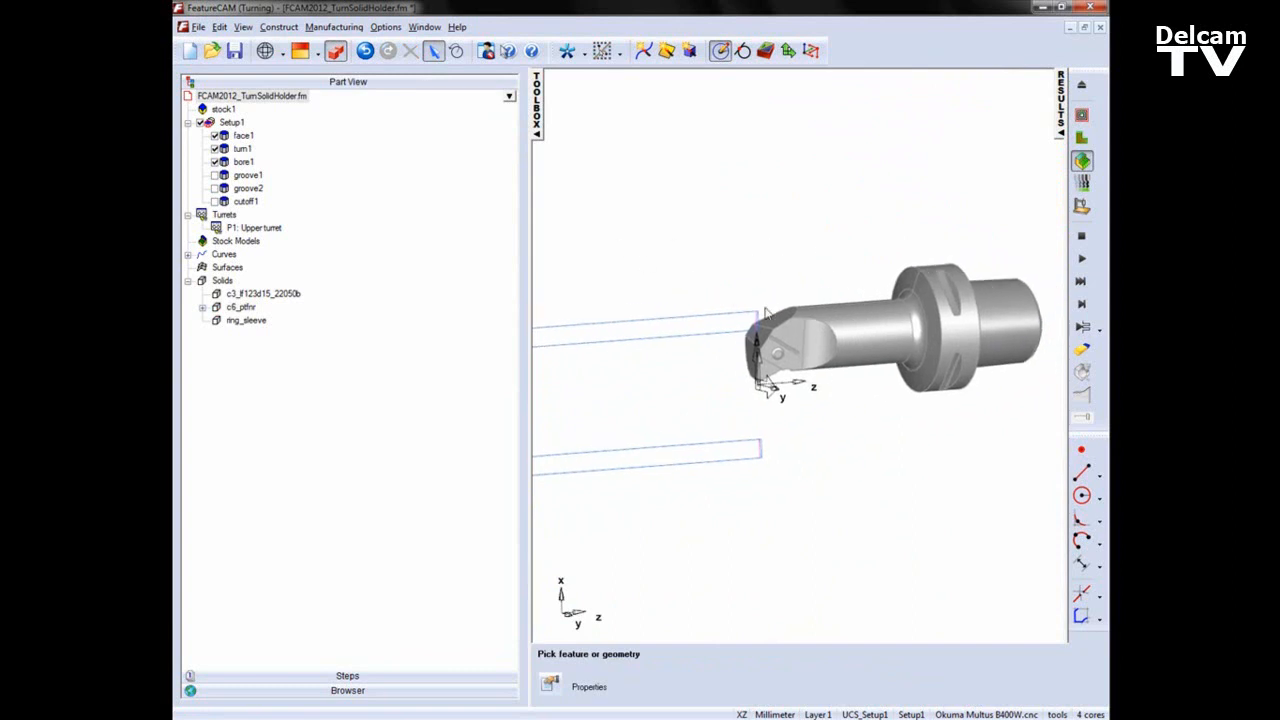
- Open the holder drawing settings of the TNGA 0816 tool used by face1's finish operation
double_click(246, 138)
click(362, 218)
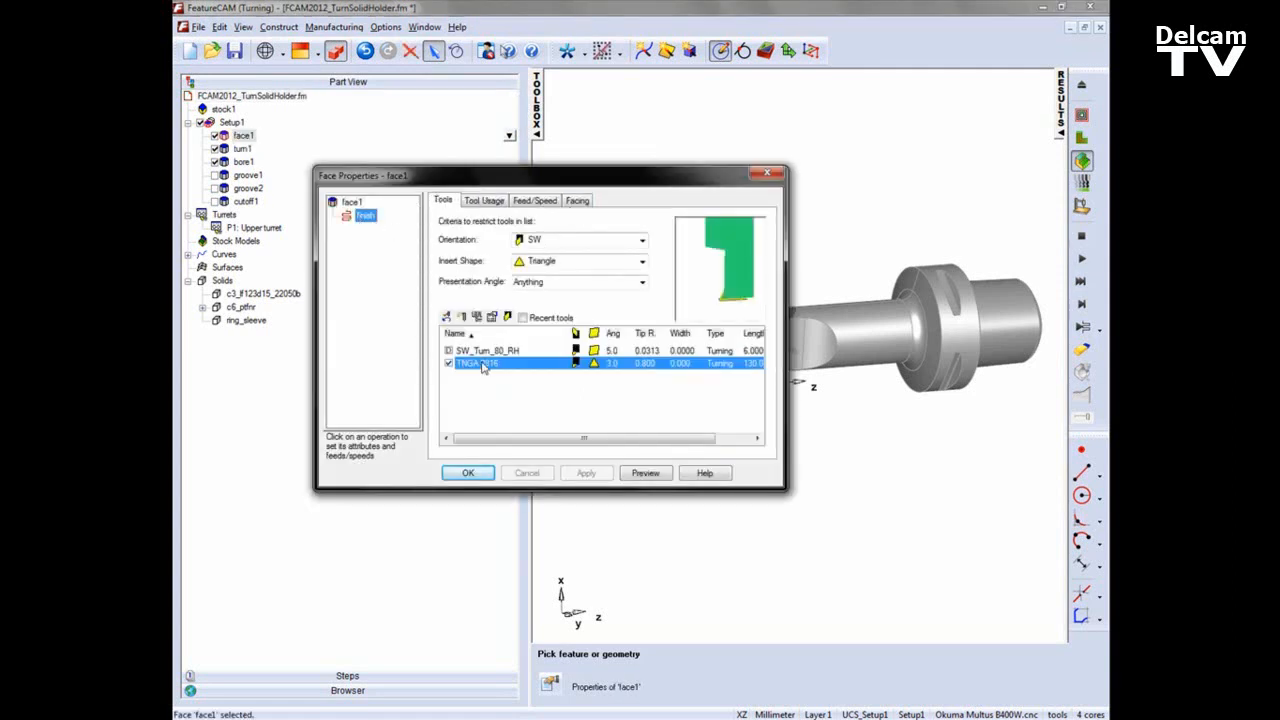
double_click(483, 366)
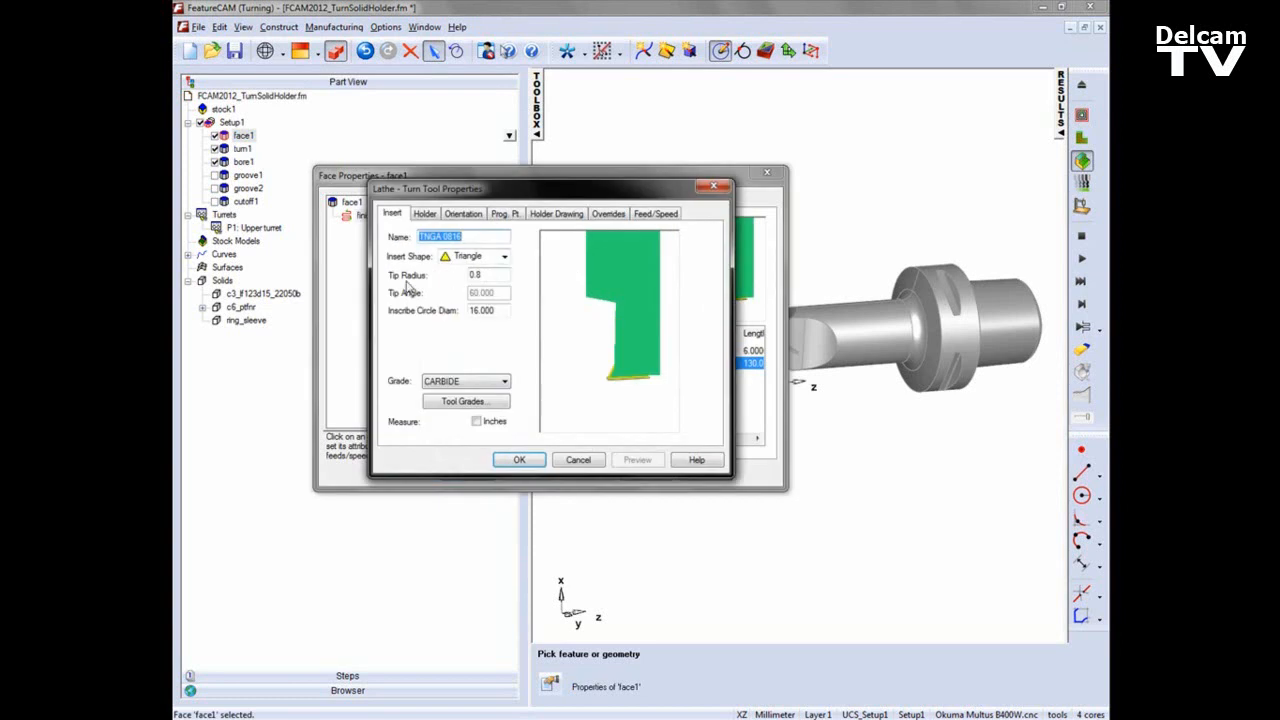
click(558, 214)
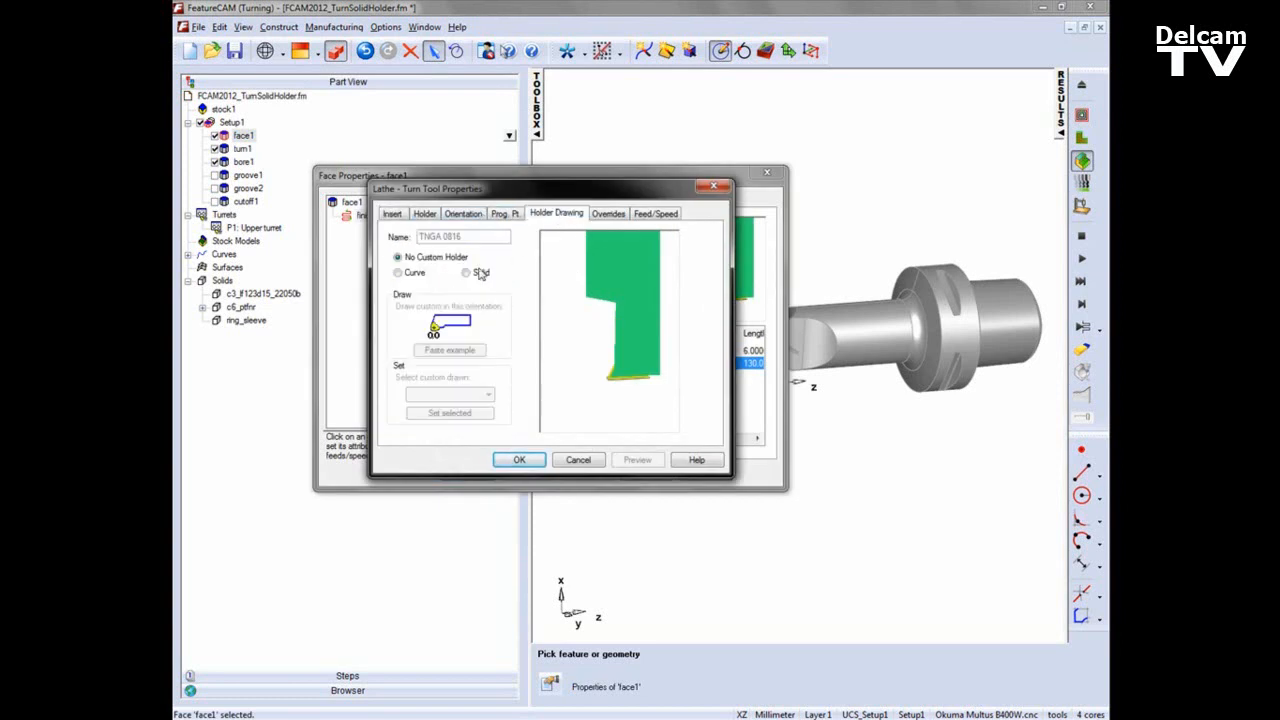
- Make the tool's custom holder a solid and set c6_ptfnr as the drawn holder
click(465, 273)
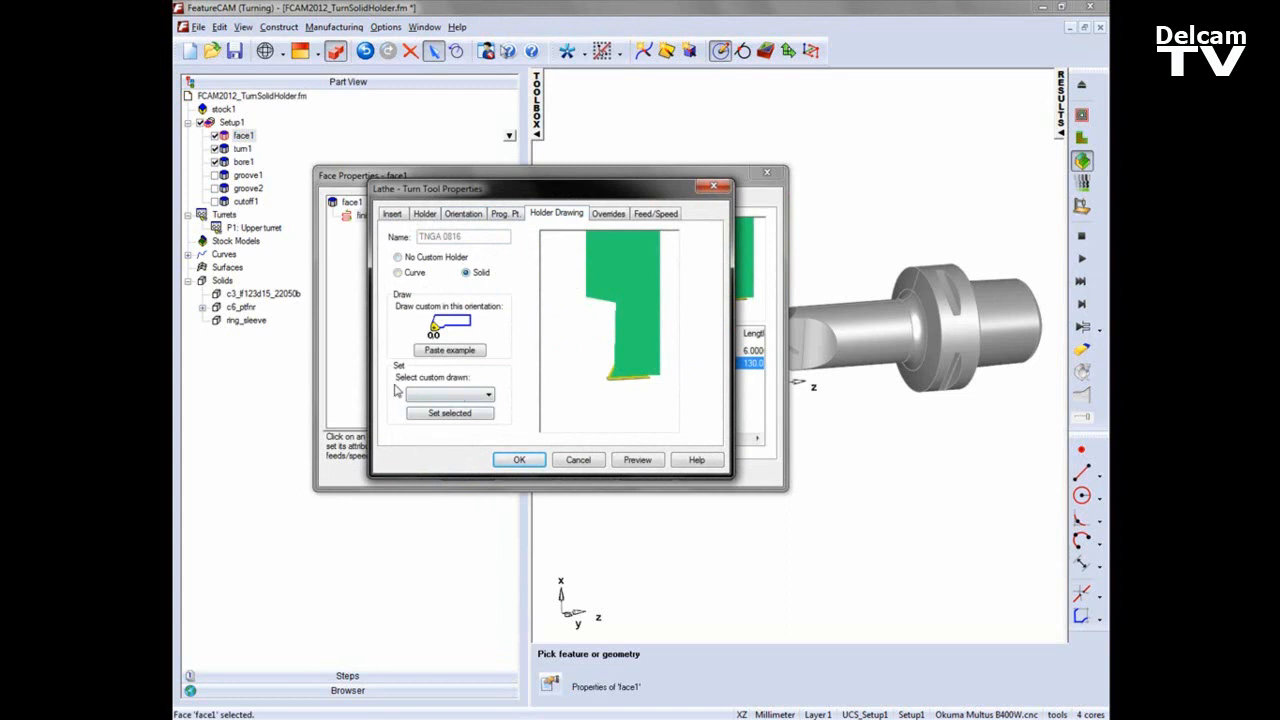
click(474, 398)
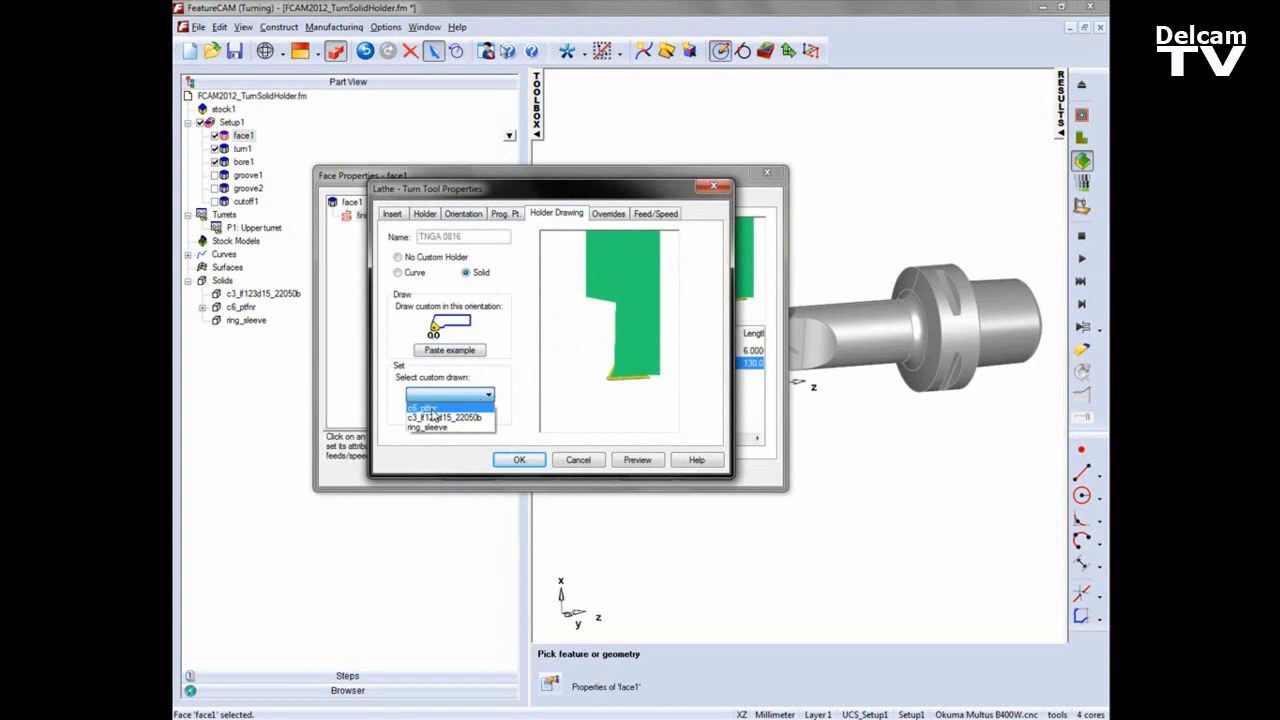
click(433, 415)
click(436, 413)
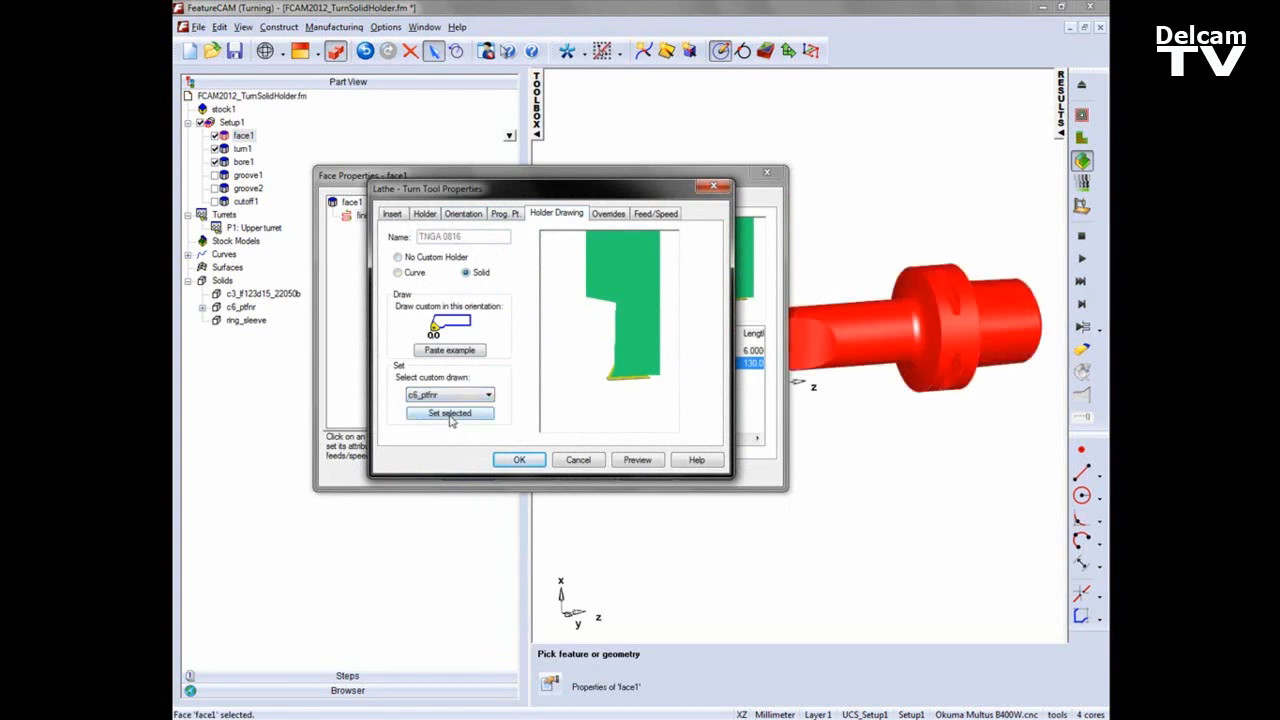
click(450, 414)
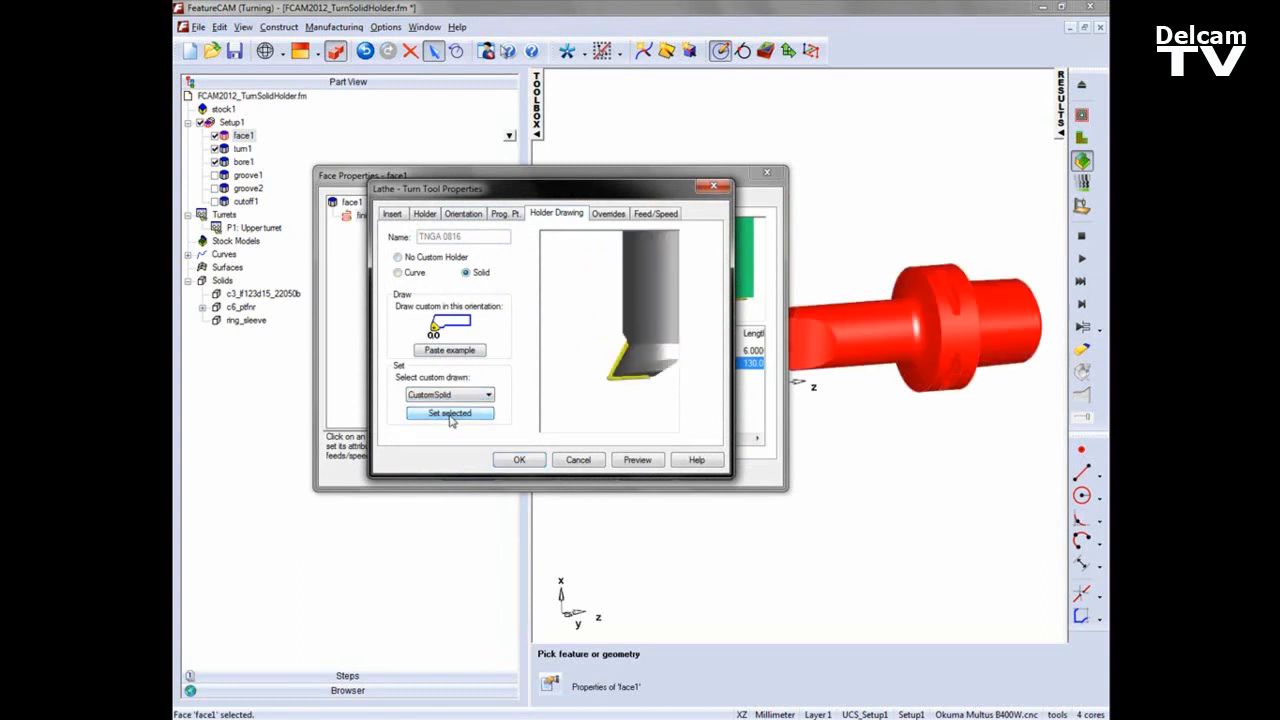
- Inspect the solid holder in the tool preview, accept the tool changes and apply them to face1
drag(643, 307, 611, 329)
scroll(622, 296, down, 3)
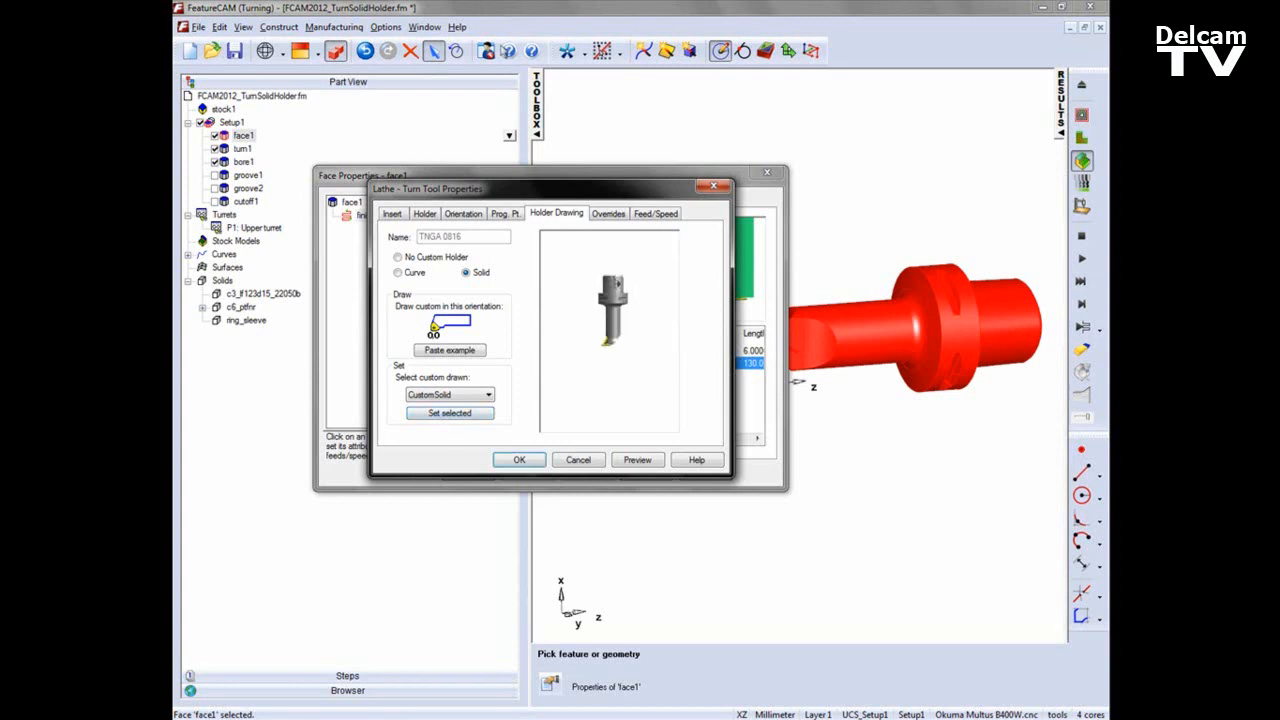
scroll(612, 298, up, 4)
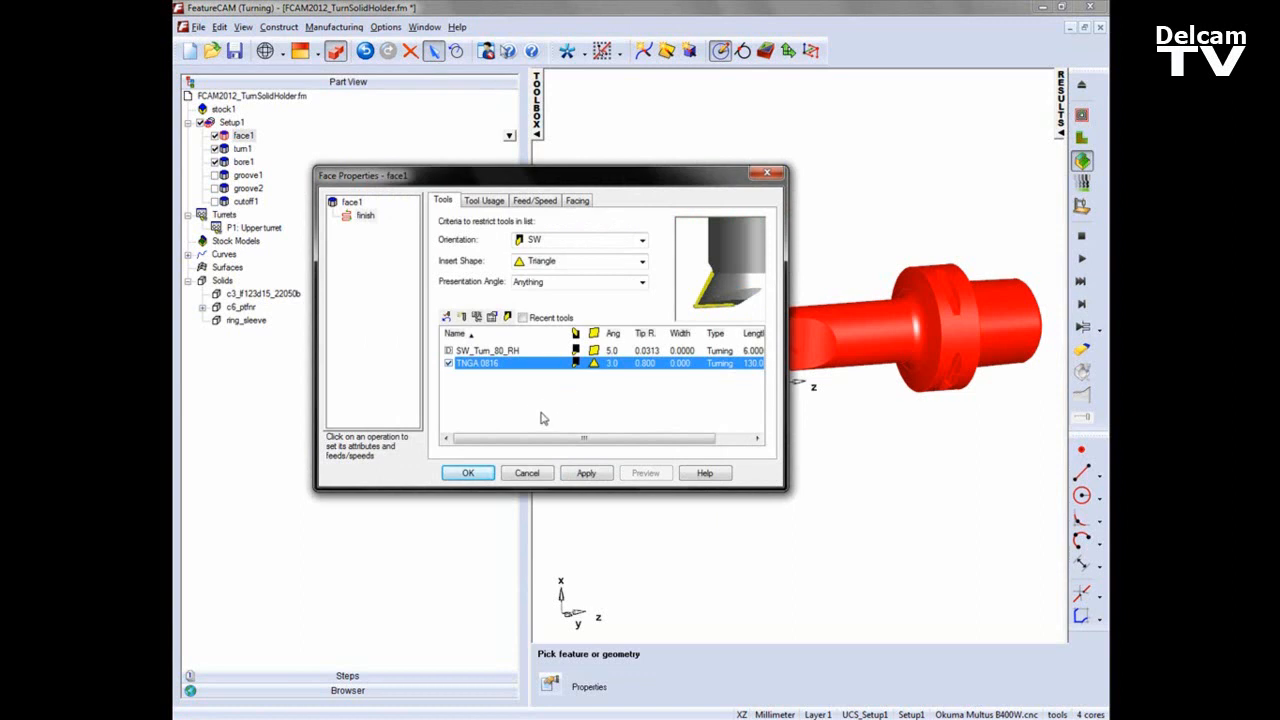
click(587, 474)
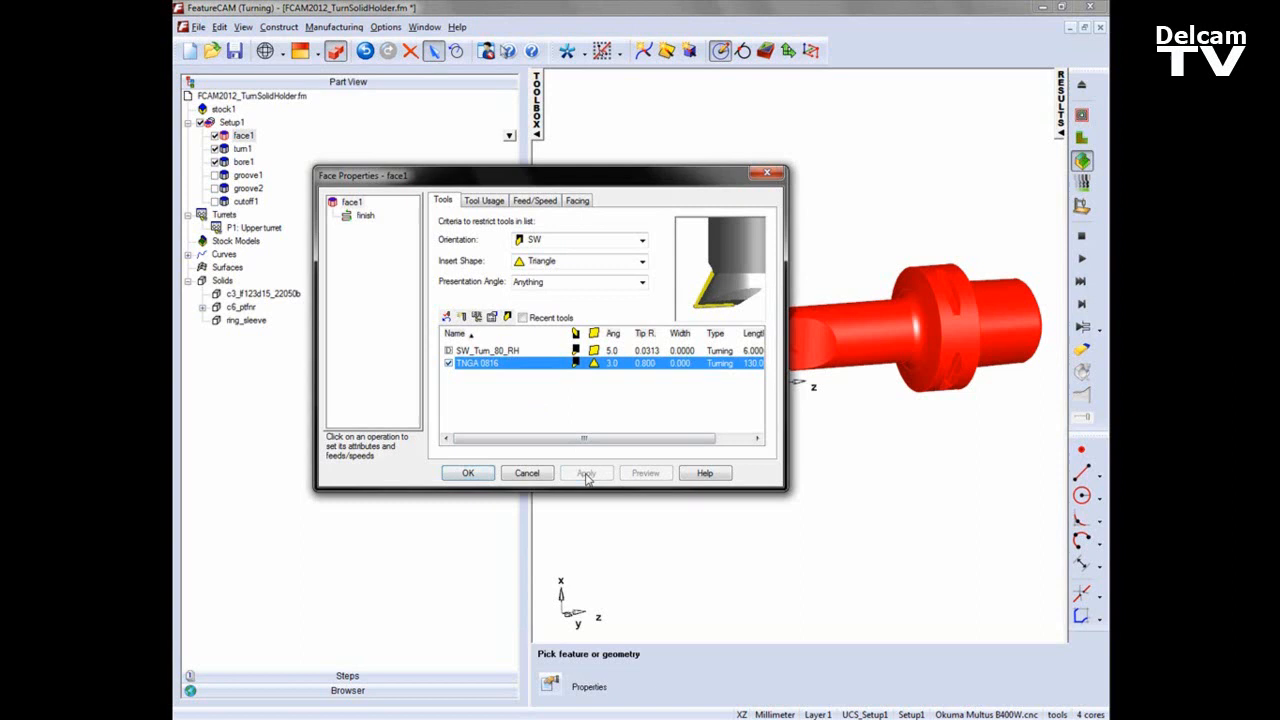
click(466, 474)
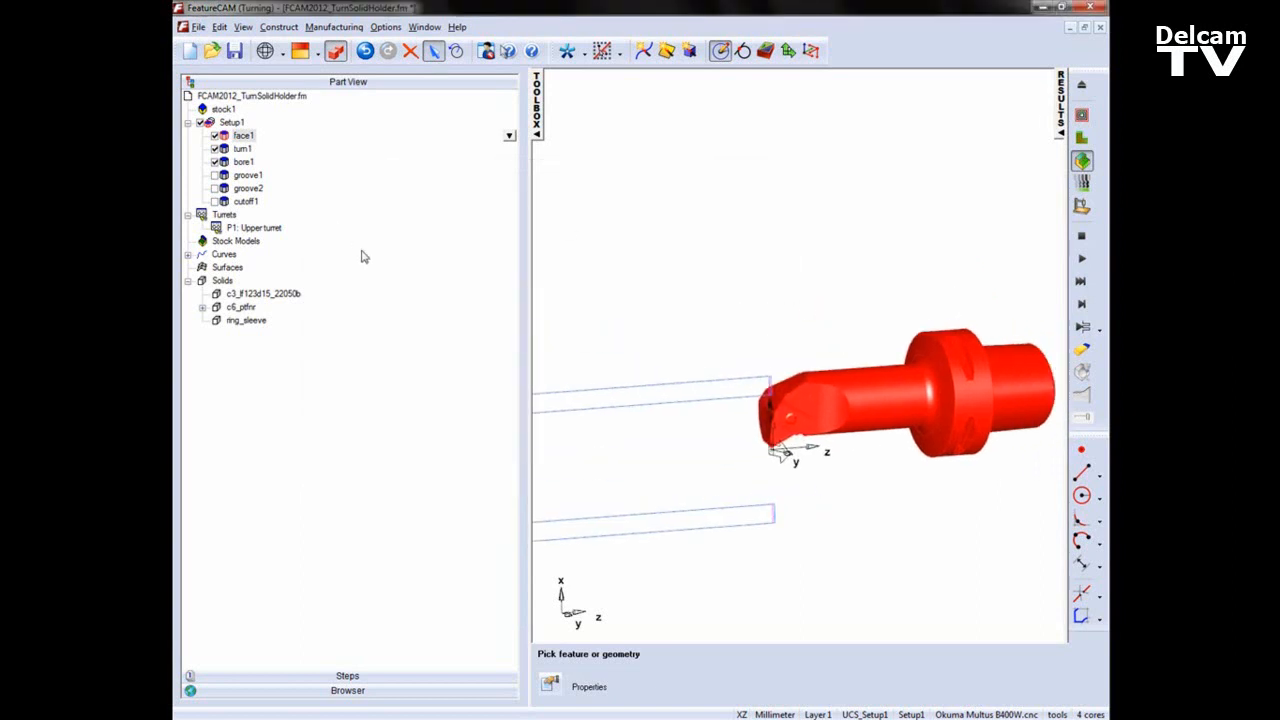
- Hide the c6_ptfnr solid and show the ring_sleeve solid
click(645, 275)
right_click(248, 312)
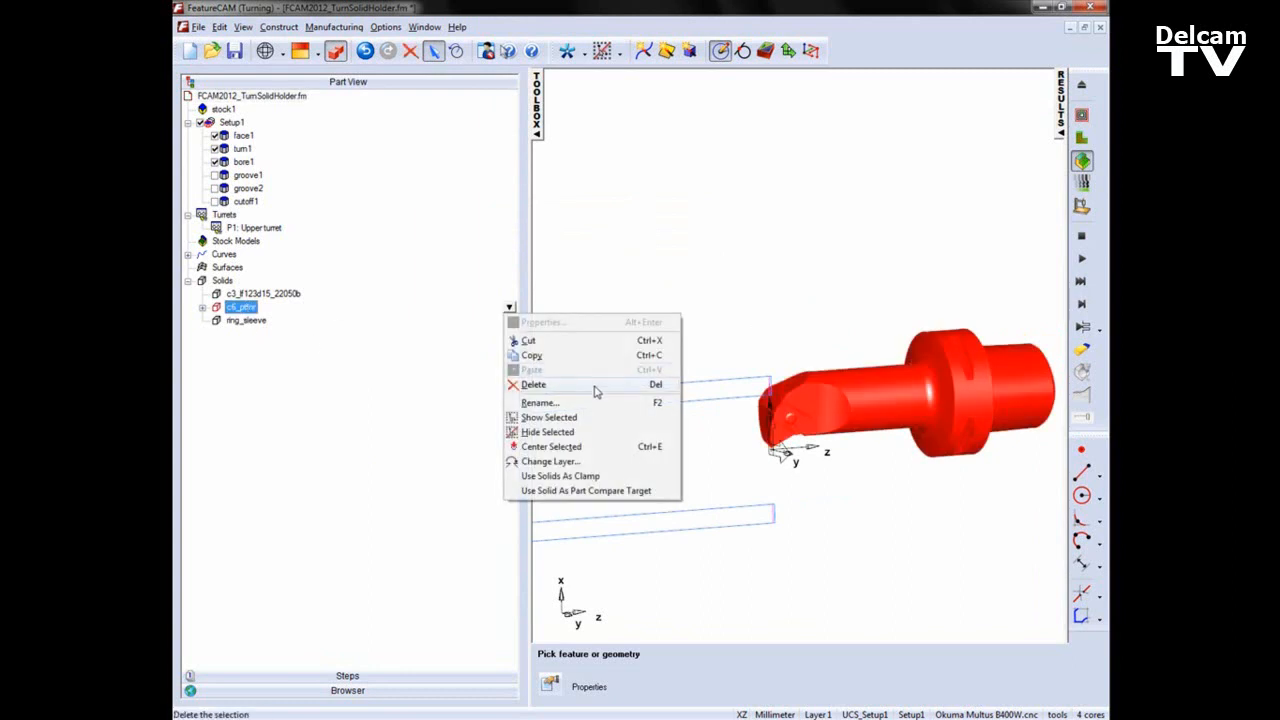
click(575, 430)
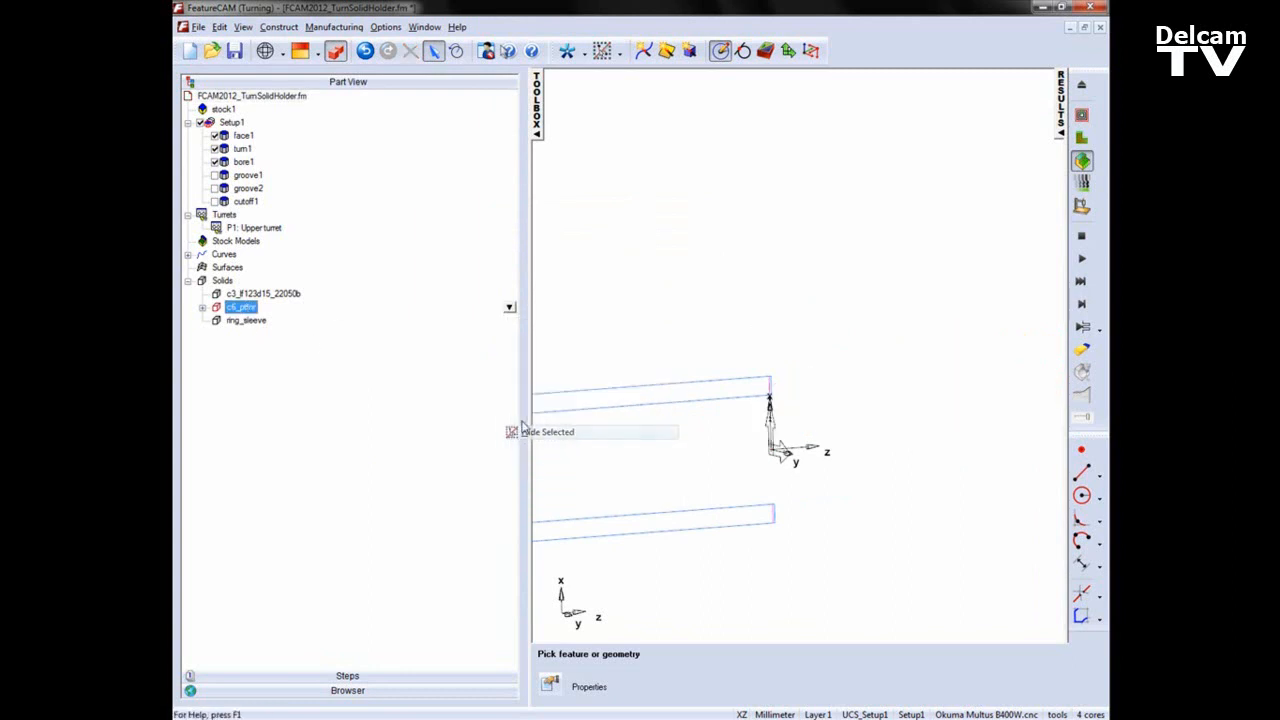
right_click(245, 321)
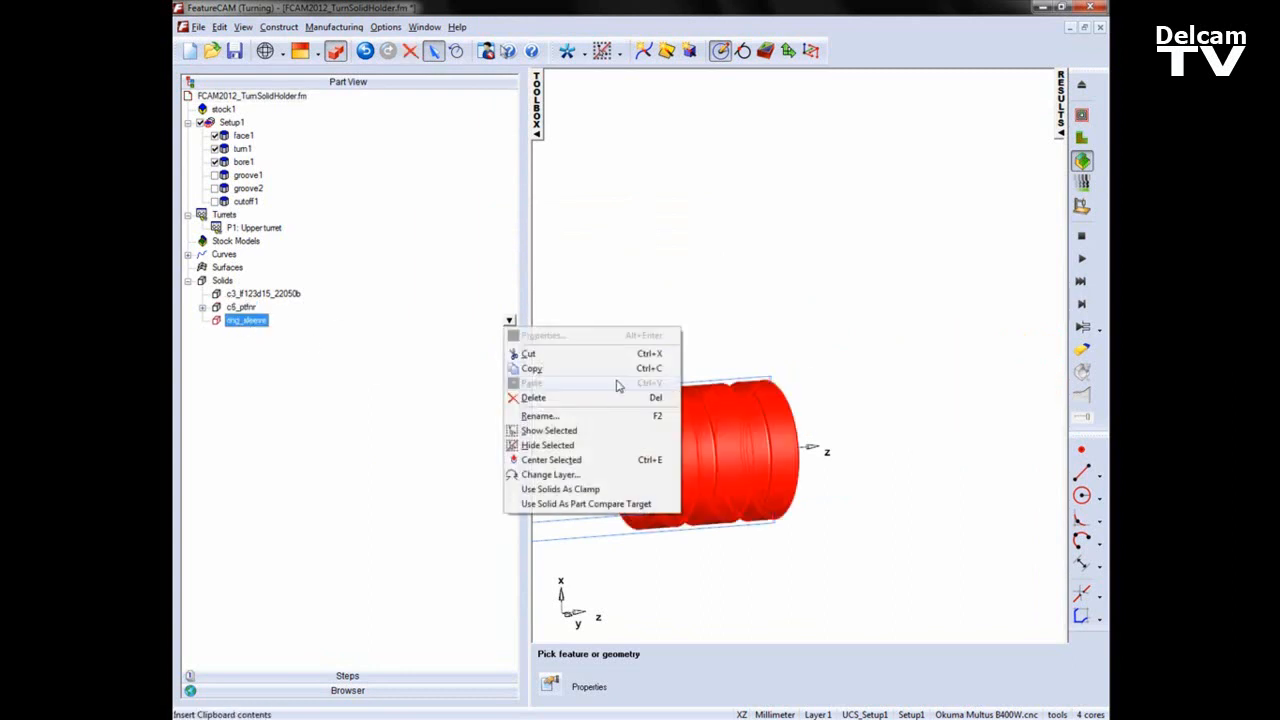
click(575, 431)
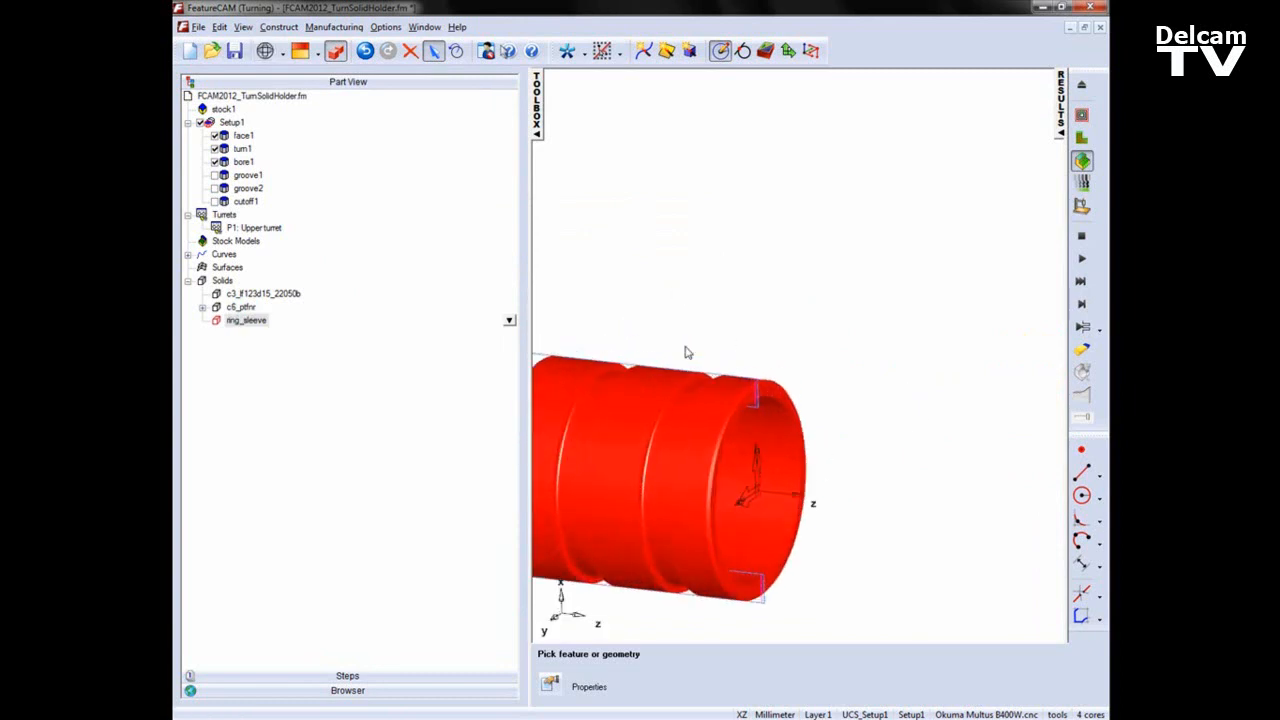
click(829, 234)
- Step through a centerline simulation of face1 to check the holder against the sleeve, and stop the simulation
click(1081, 116)
click(1082, 305)
click(1083, 306)
click(1083, 306)
middle_drag(929, 204, 902, 323)
middle_drag(988, 288, 974, 311)
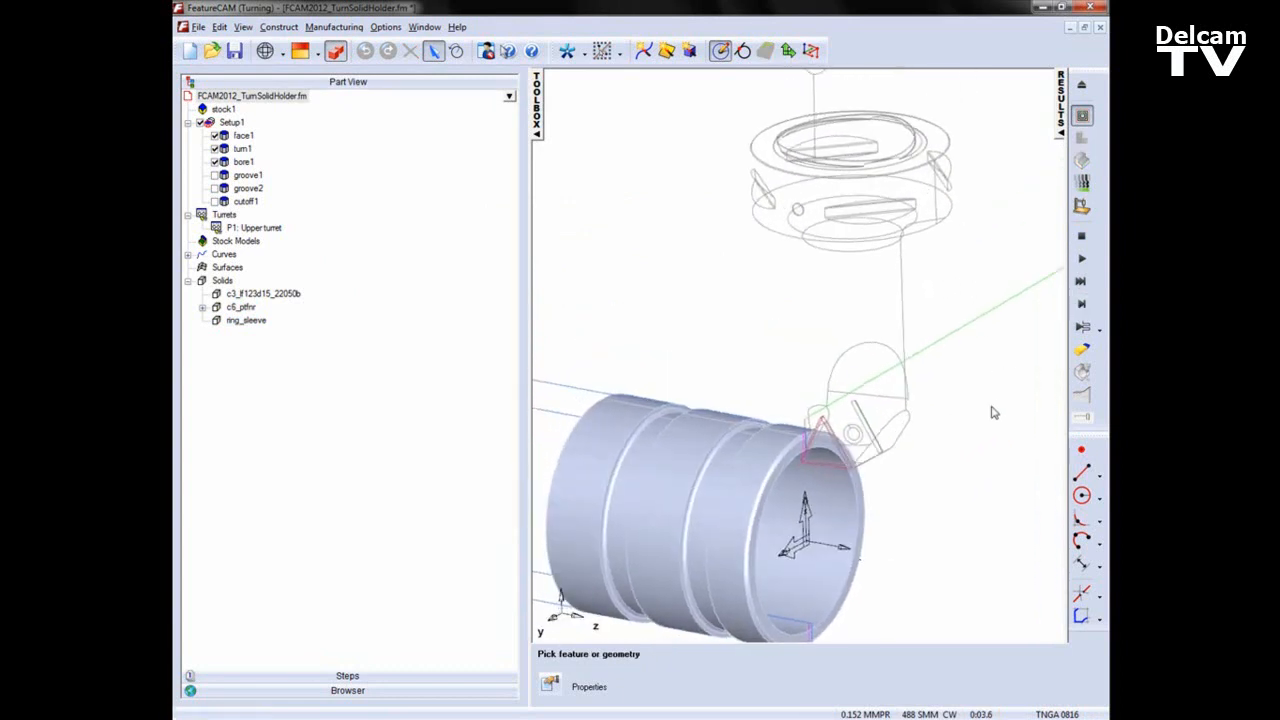
click(1081, 236)
click(624, 400)
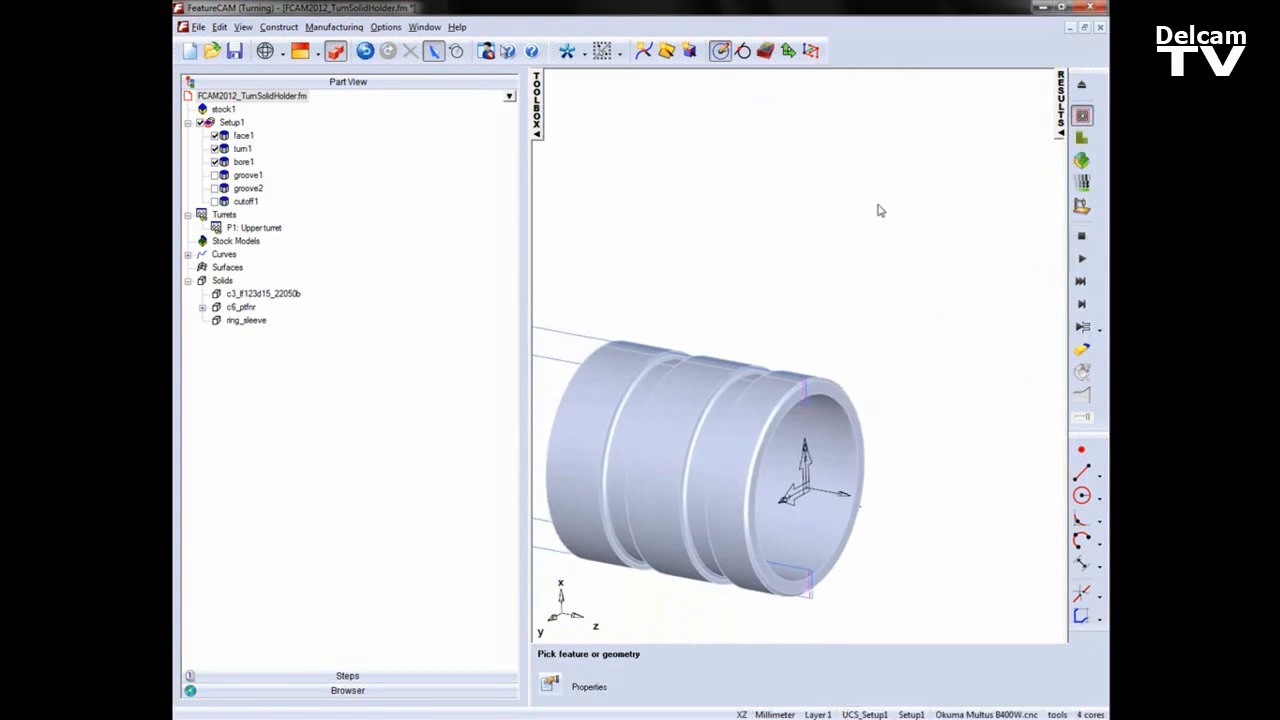
- Override the tool of all face1, turn1 and bore1 operations with TNGA 0816 in the operation list
click(1060, 106)
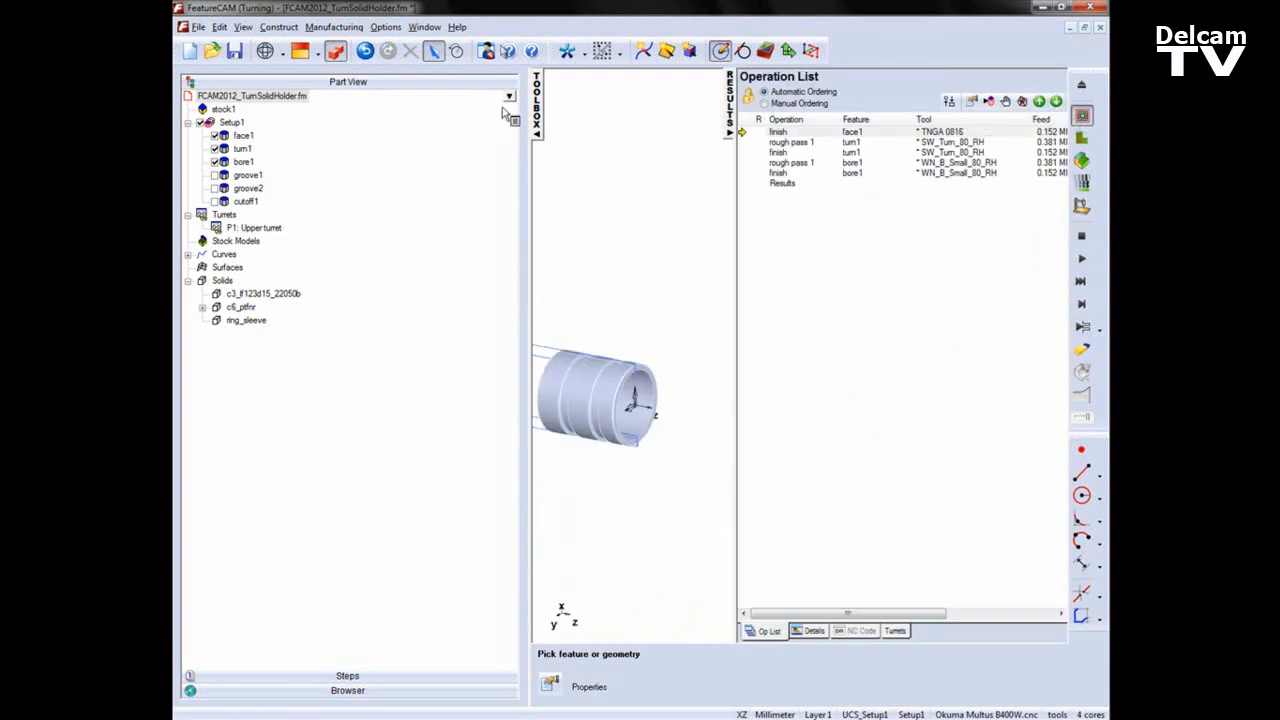
click(540, 110)
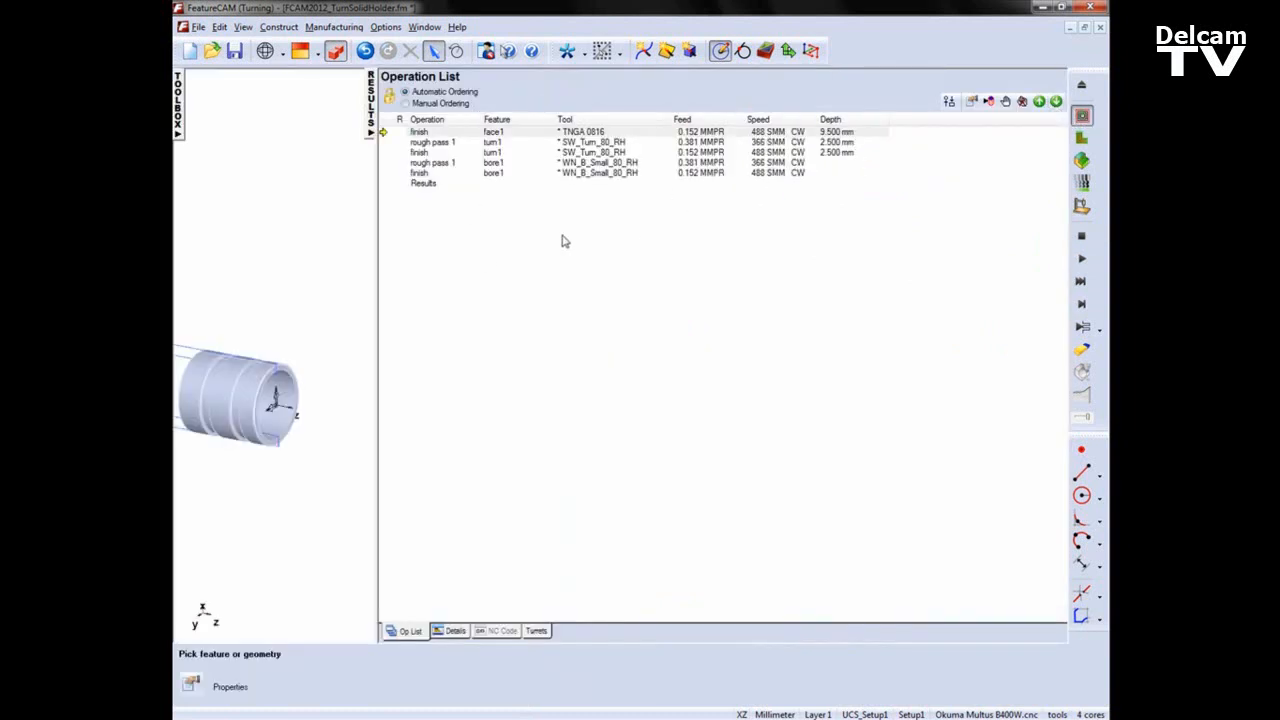
click(516, 133)
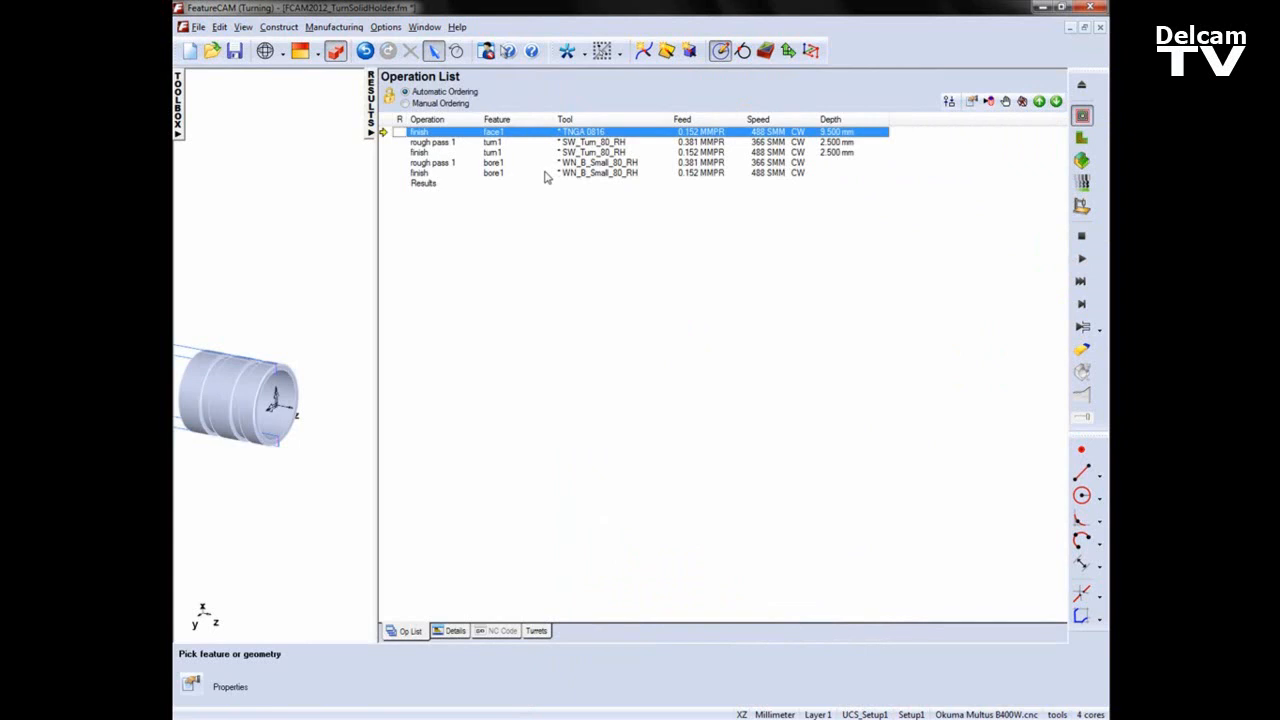
shift+click(546, 176)
right_click(546, 177)
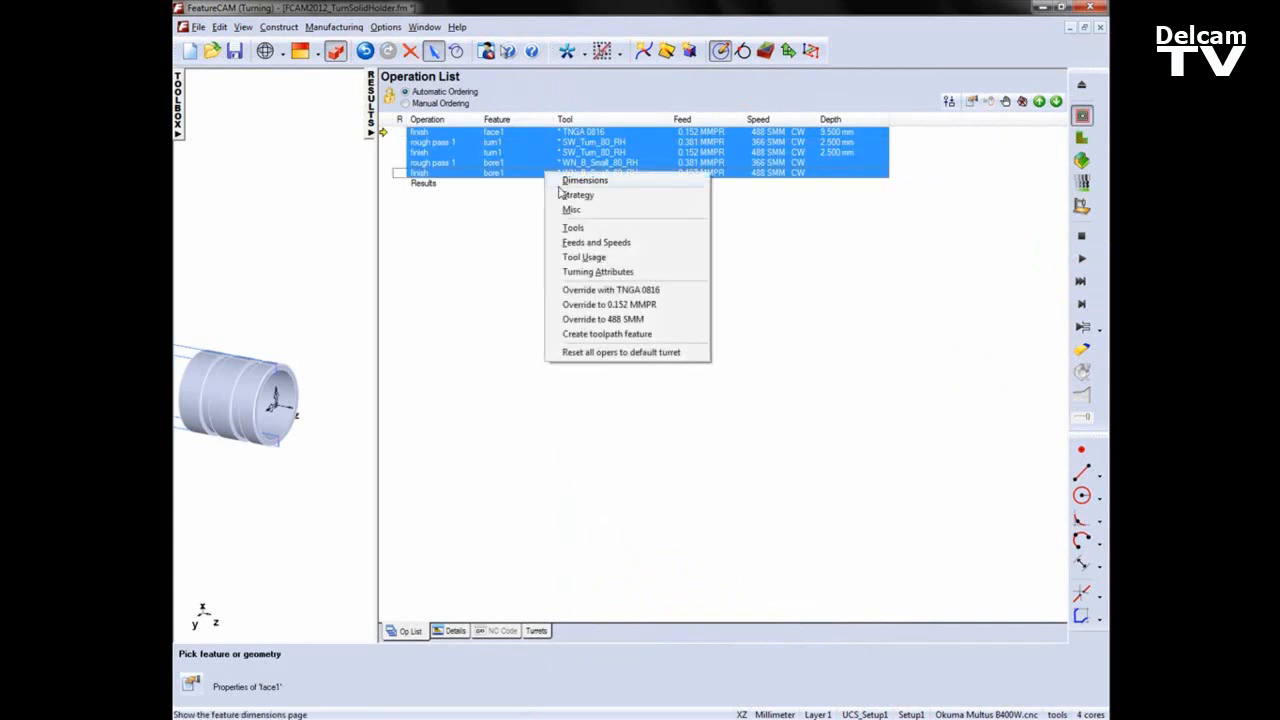
click(610, 286)
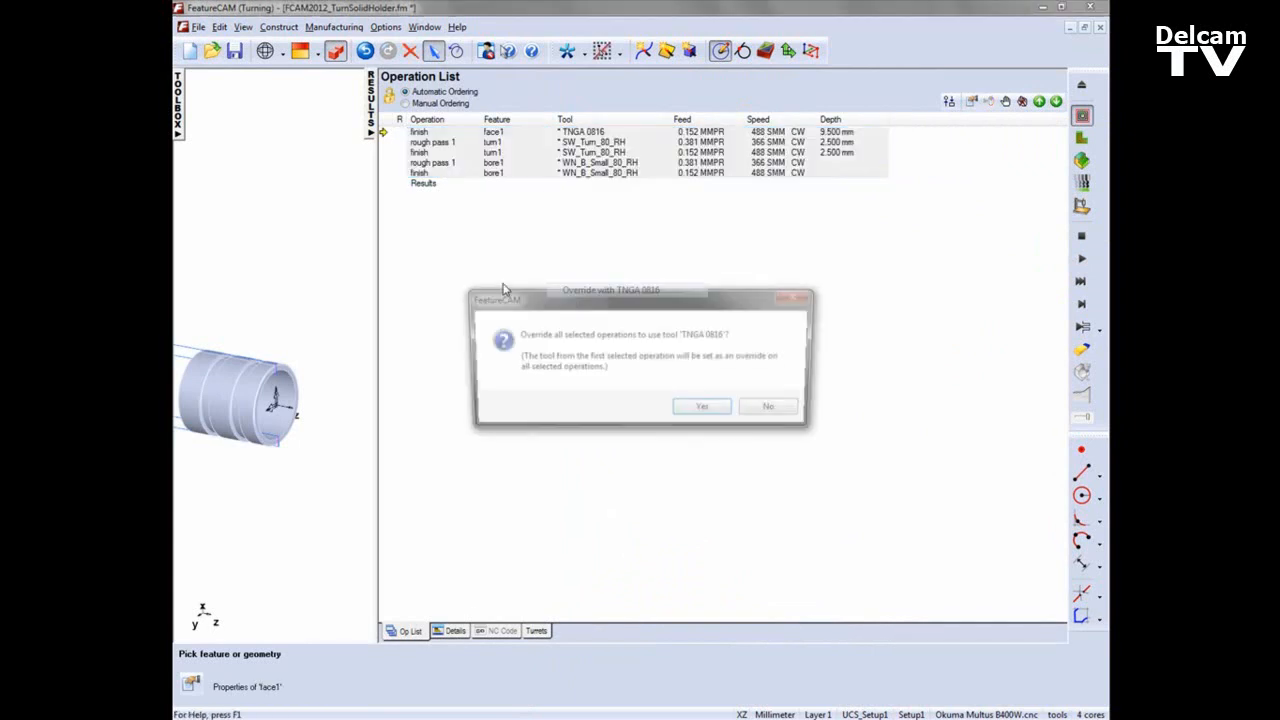
click(706, 410)
click(374, 110)
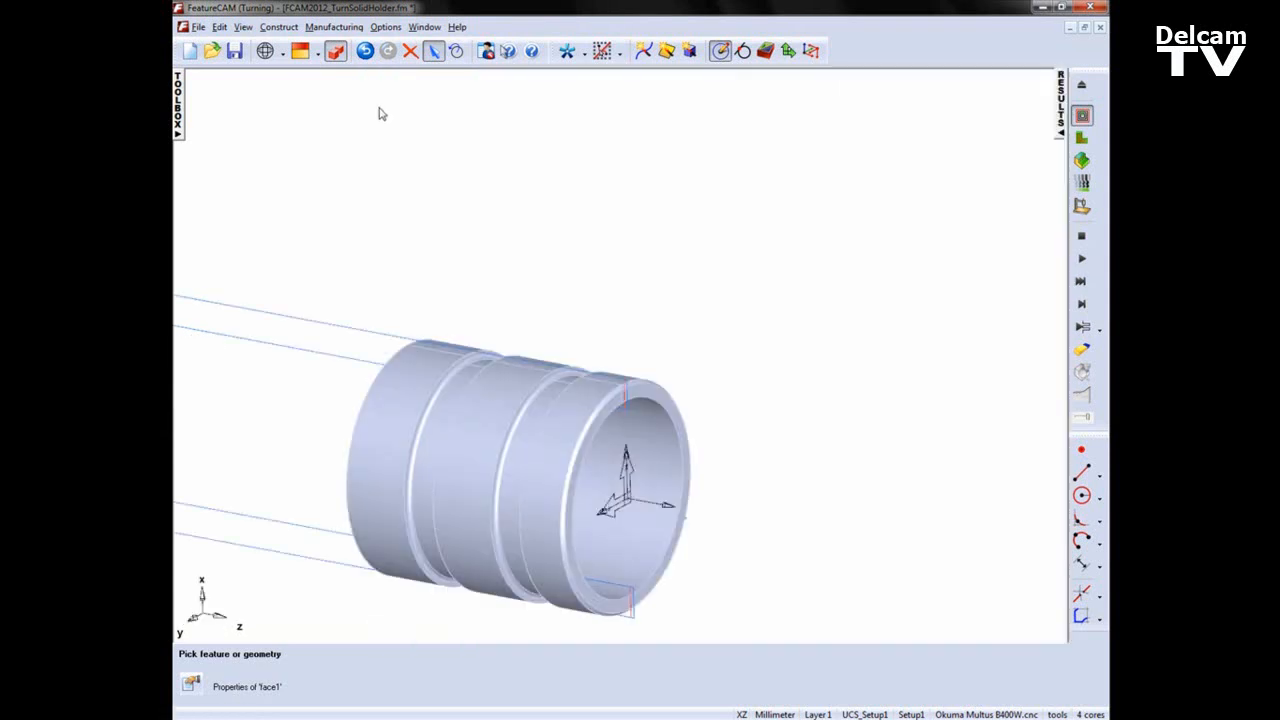
- Set the B-axis orientation of TNGA 0816 for turn1's rough operation to ID Boring Bar, WS, and apply it
click(180, 100)
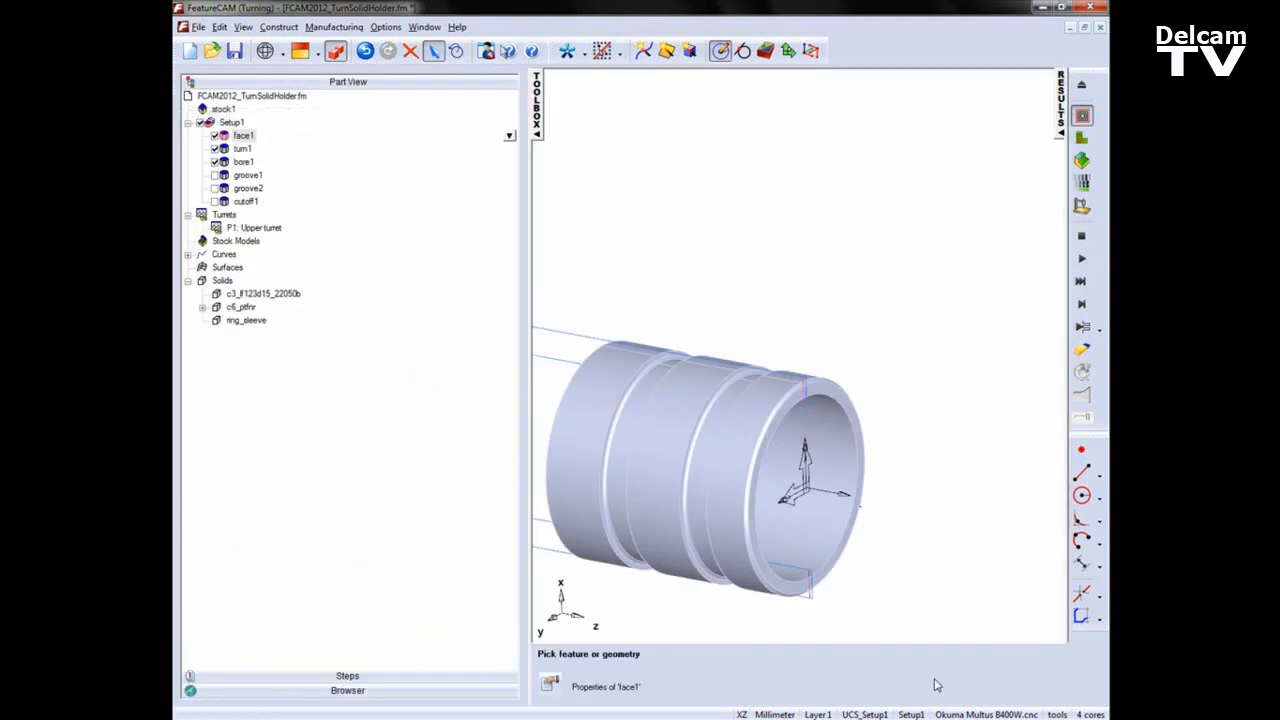
scroll(894, 403, down, 3)
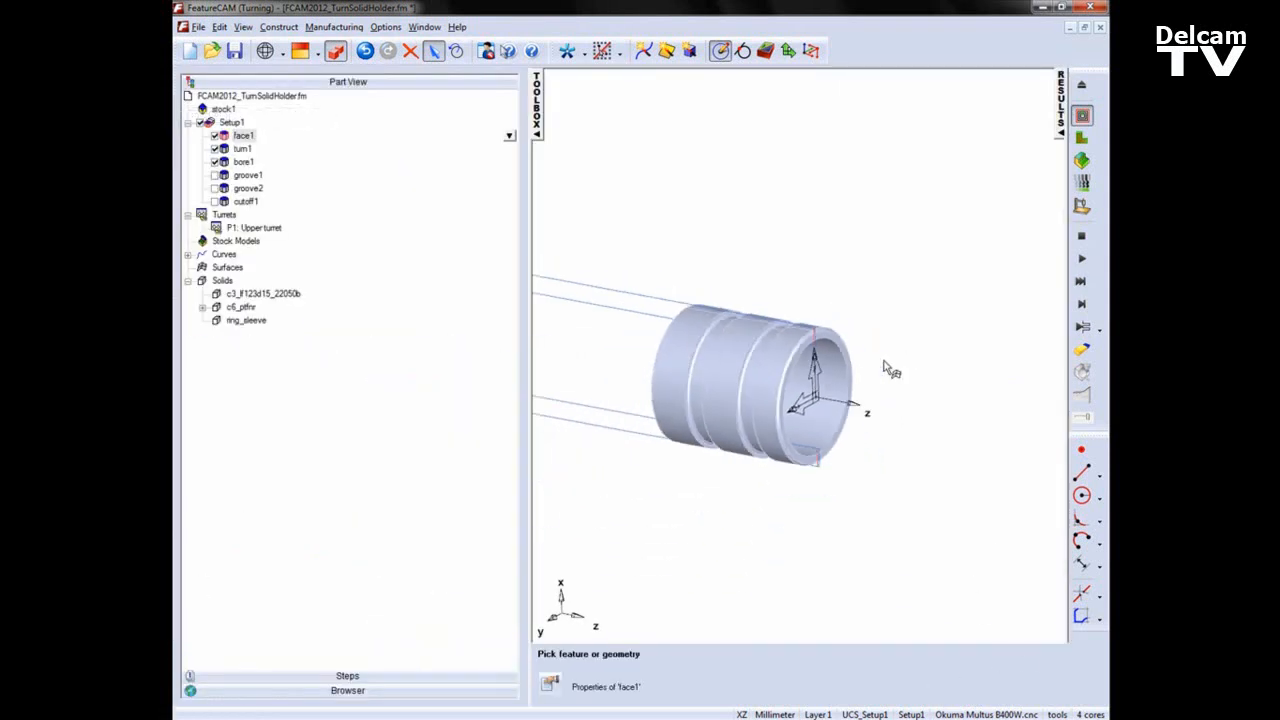
click(243, 148)
click(509, 148)
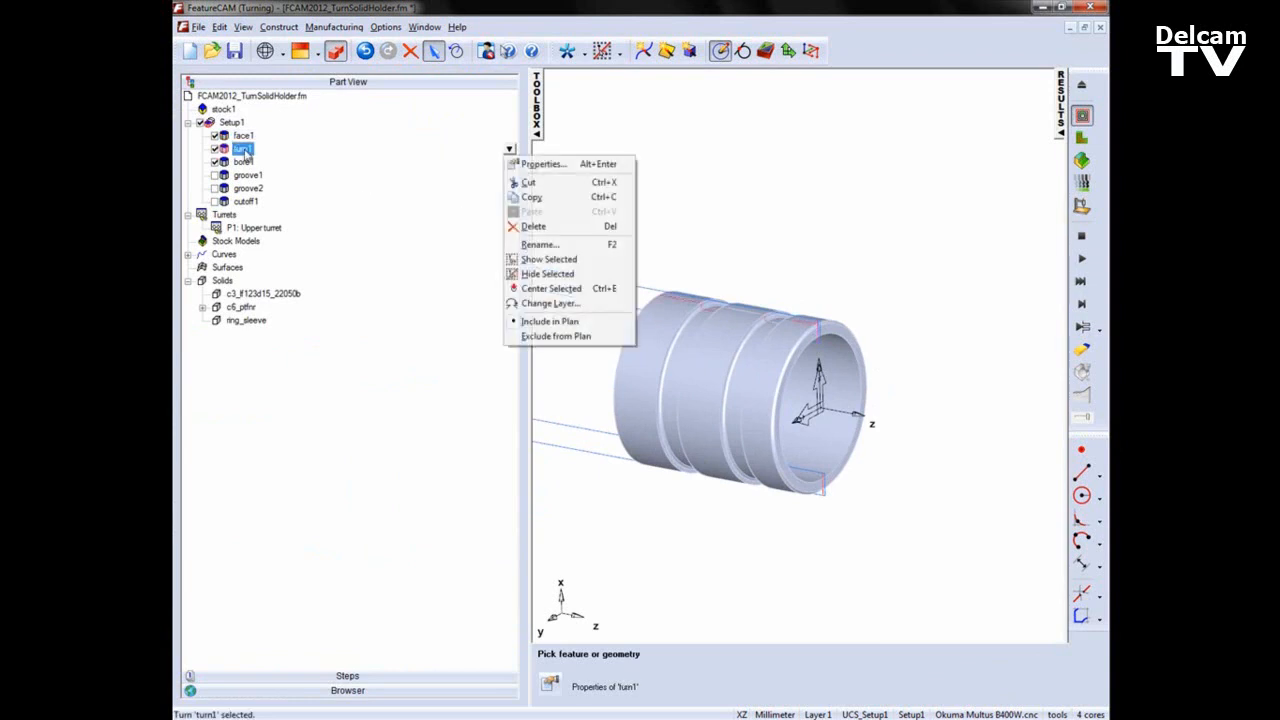
click(548, 168)
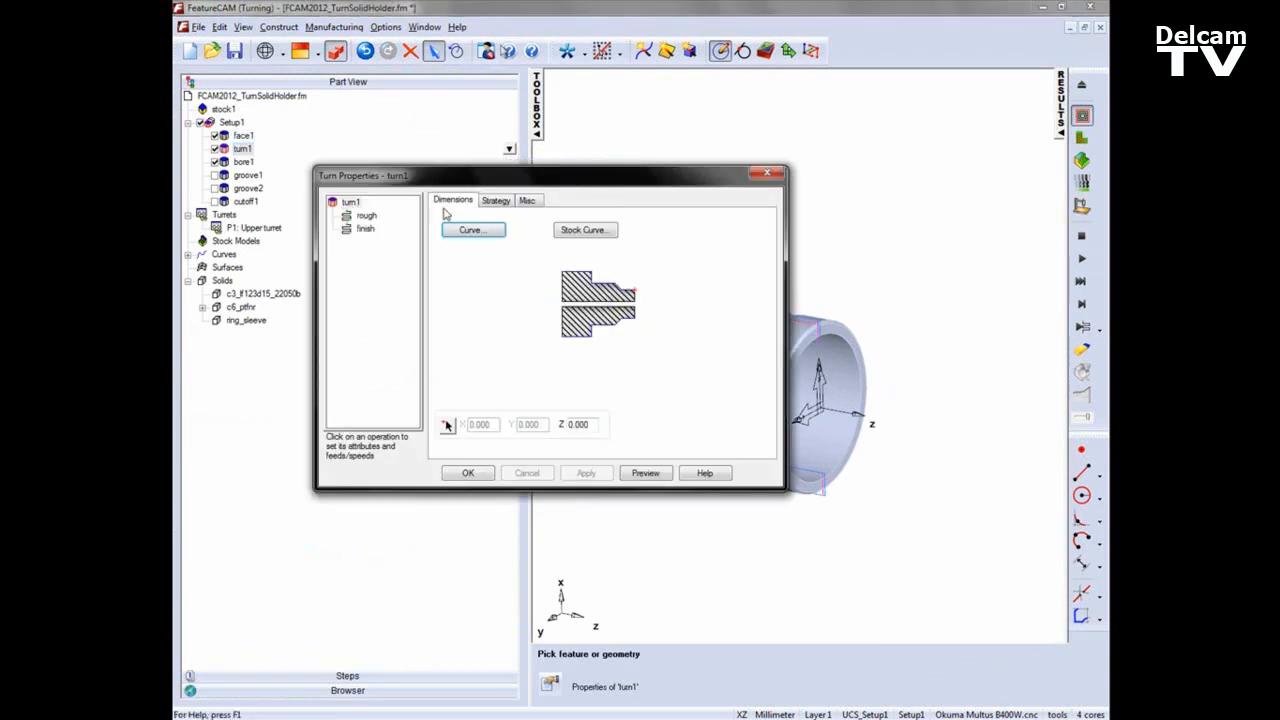
click(366, 215)
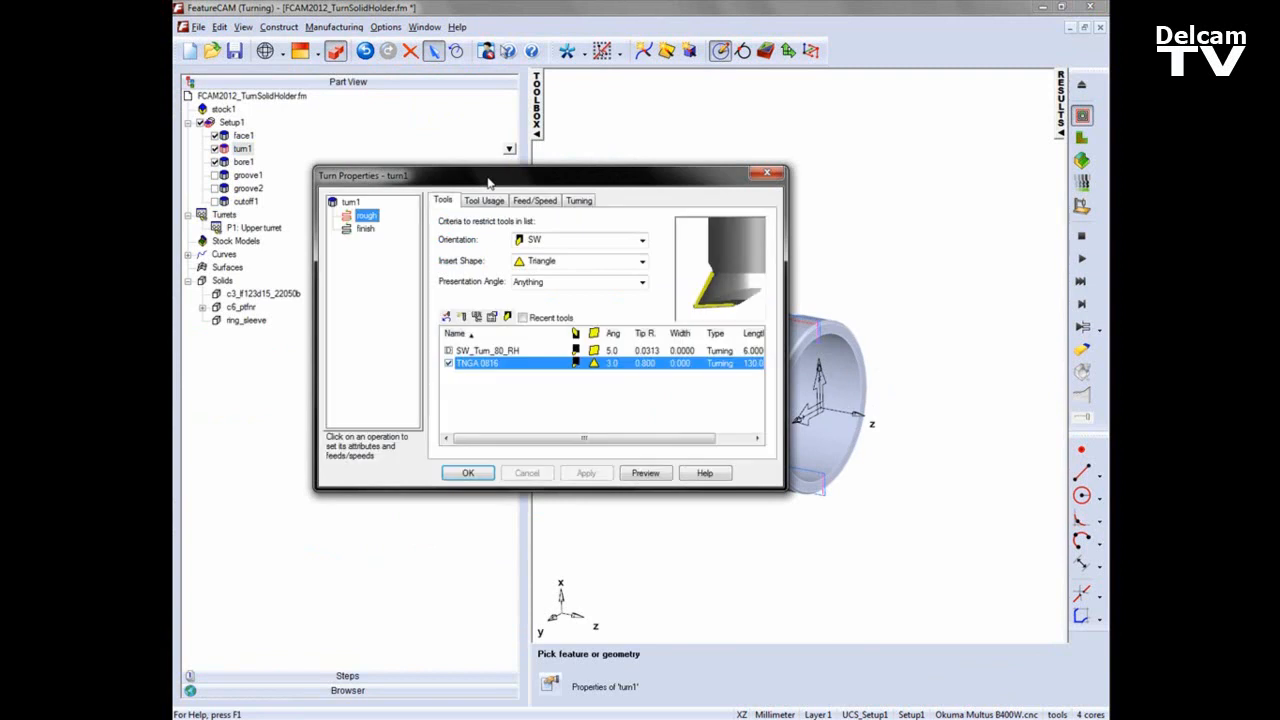
drag(676, 185, 560, 81)
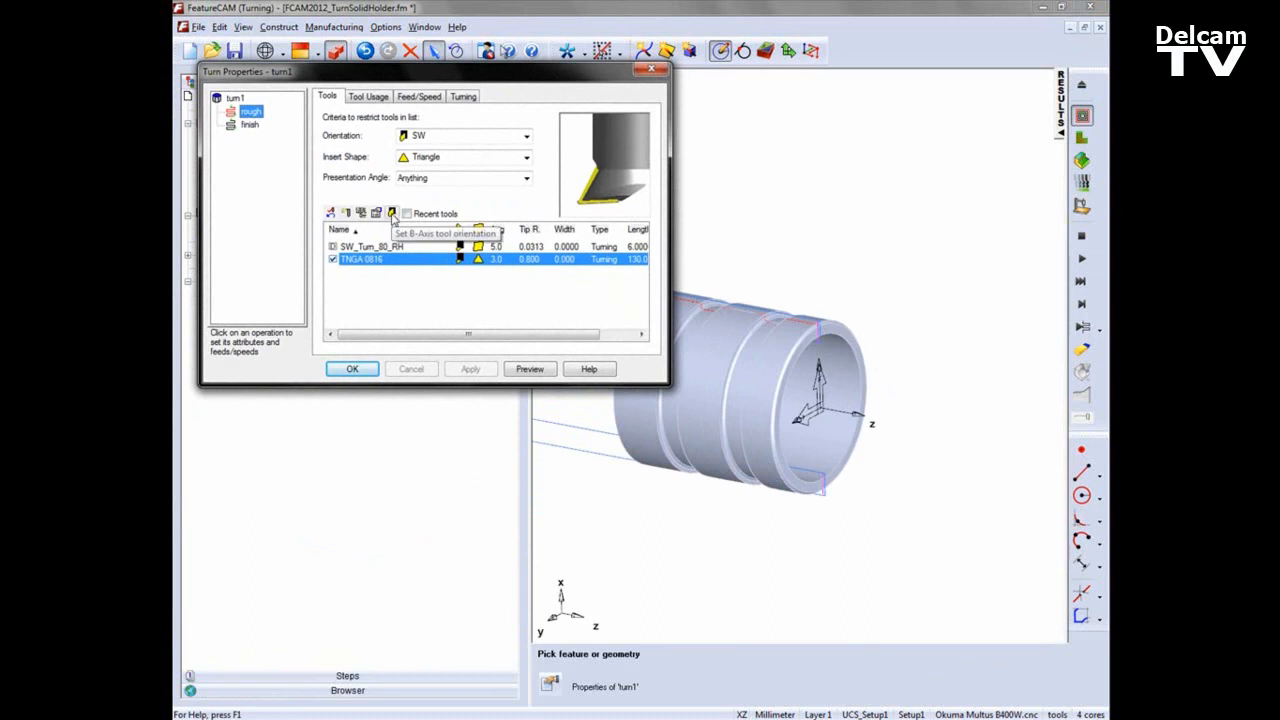
click(391, 214)
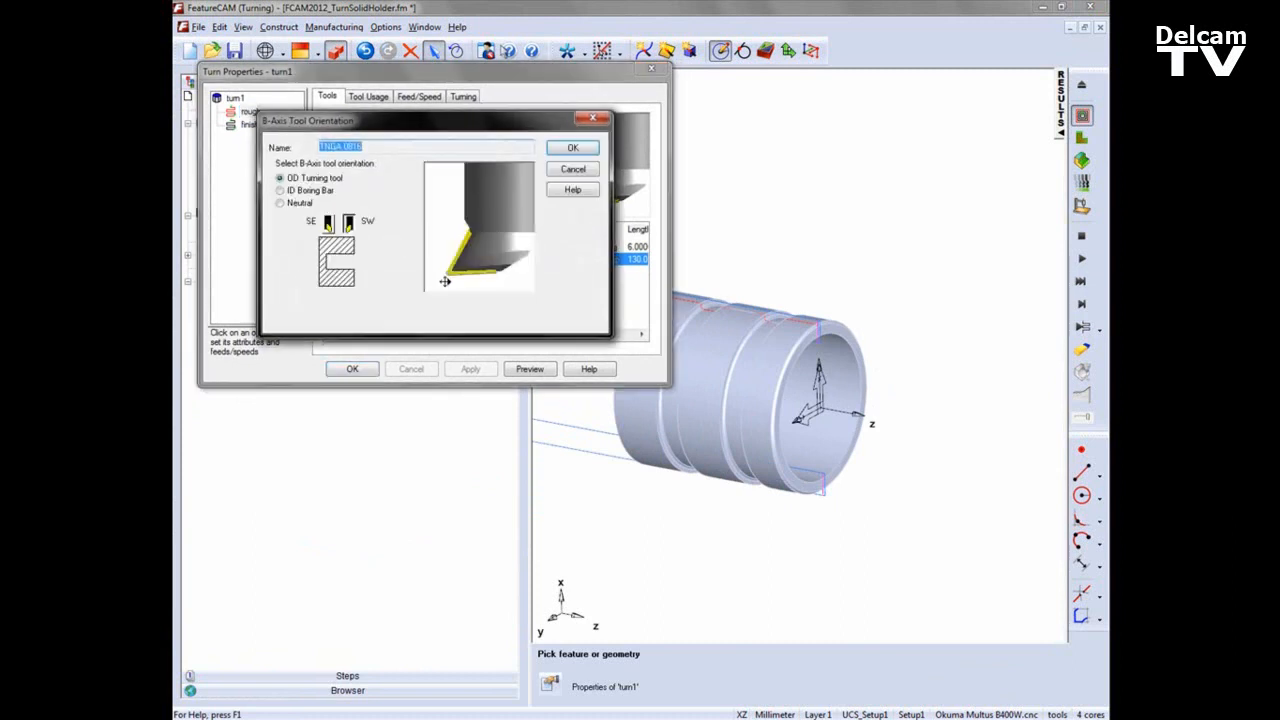
click(280, 190)
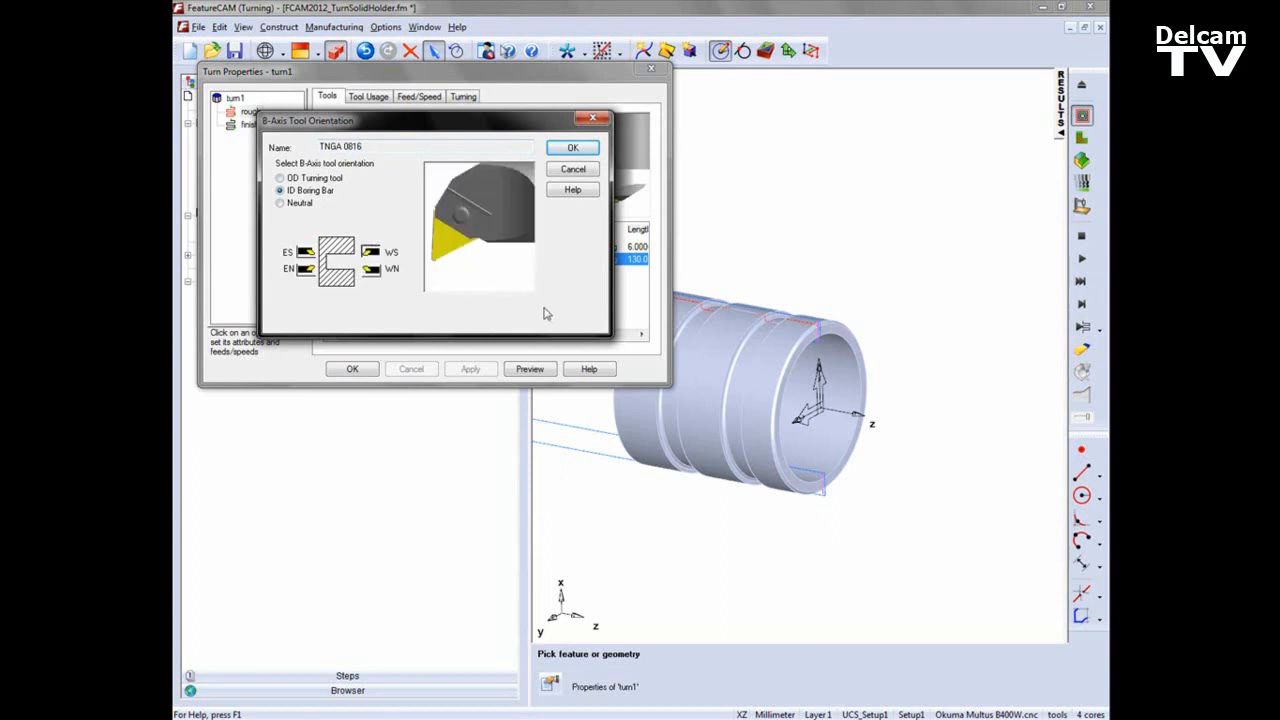
click(572, 148)
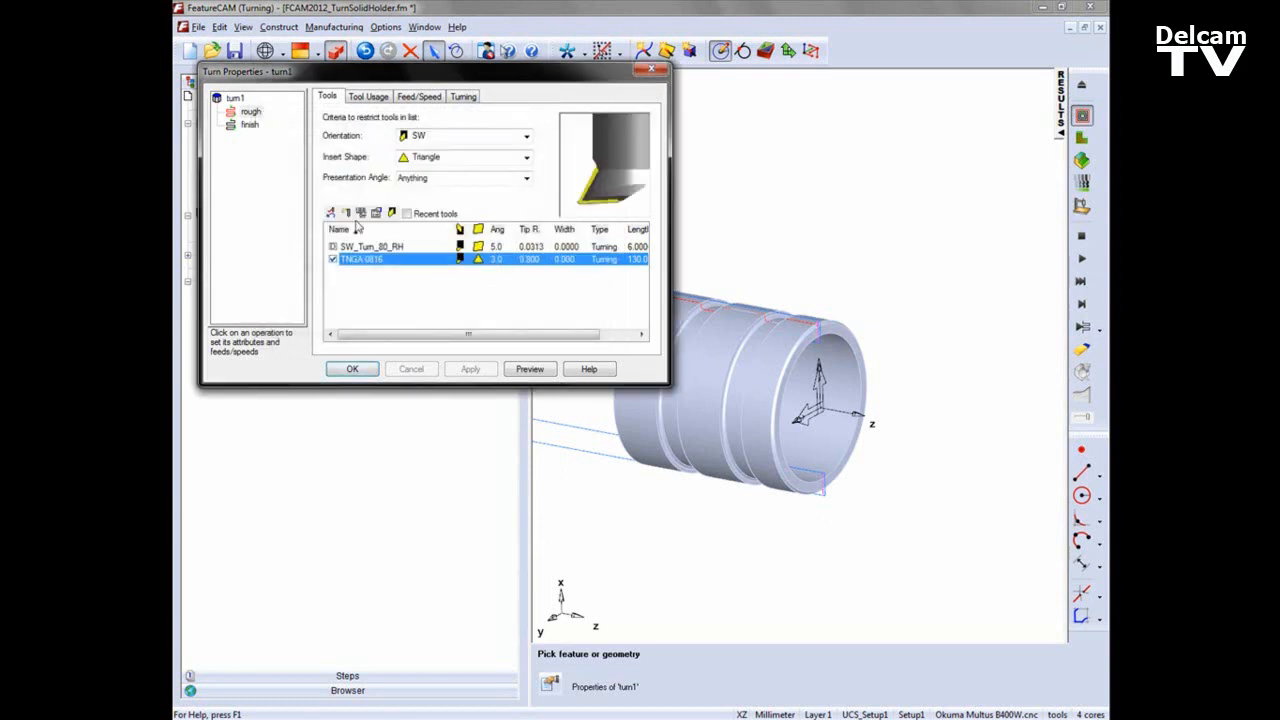
drag(250, 112, 254, 127)
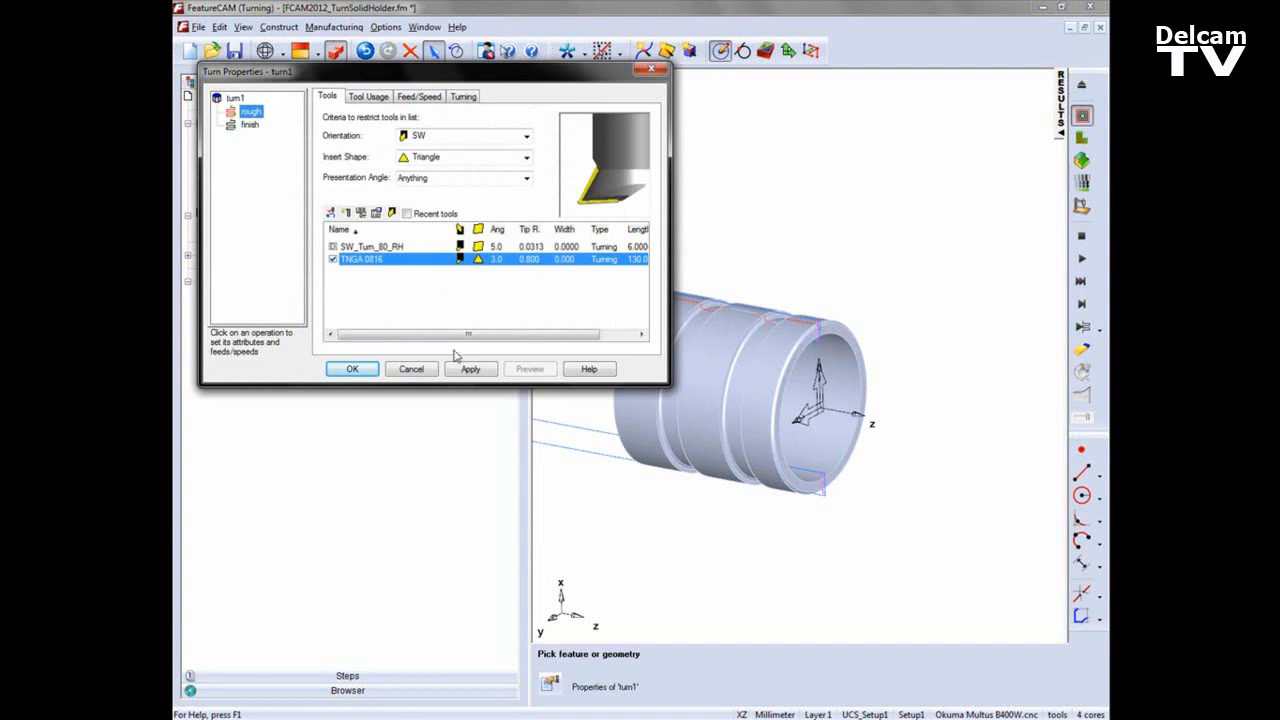
click(458, 366)
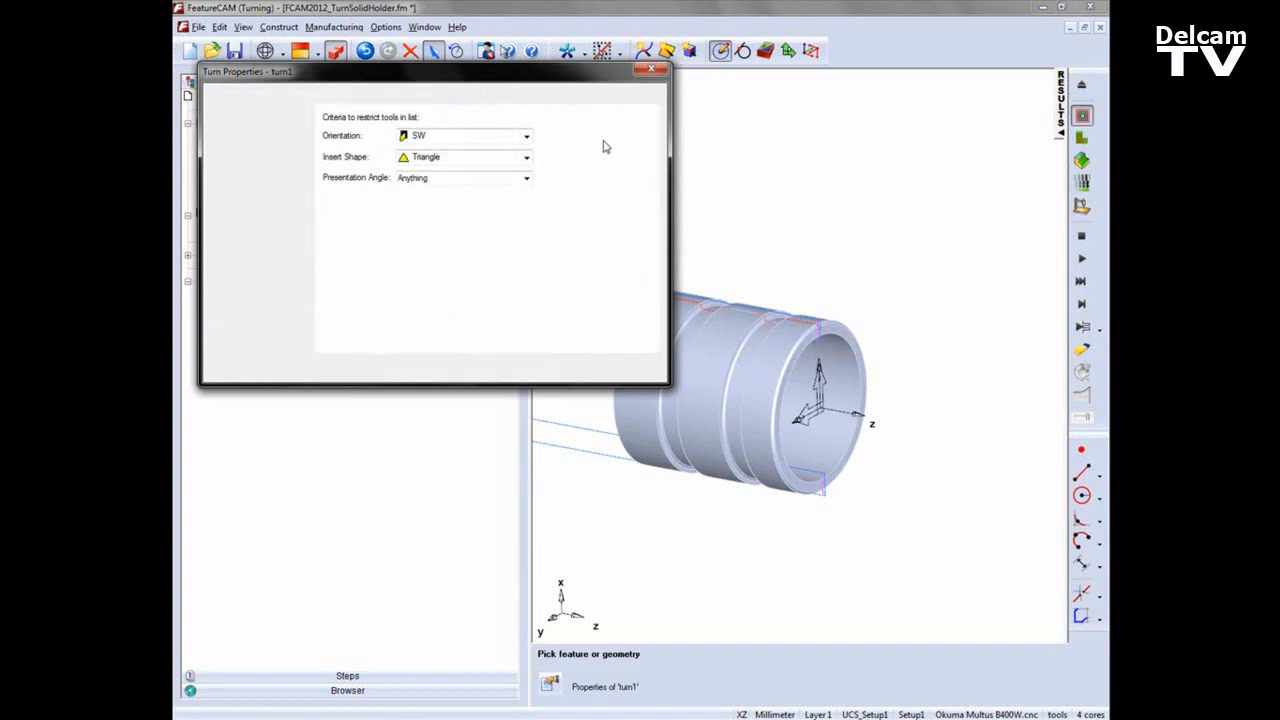
- Set the B-axis tool orientation of turn1's finish operation to ID Boring Bar, WS, and accept the turn1 properties
click(249, 124)
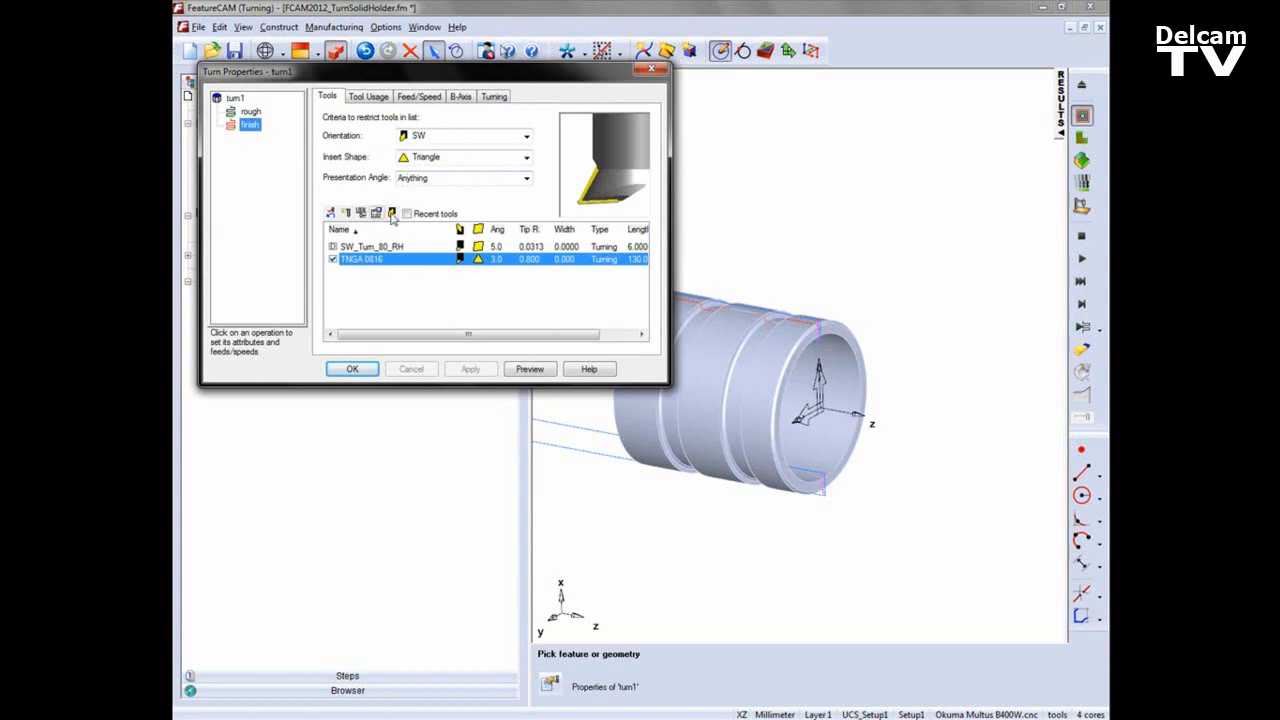
click(391, 213)
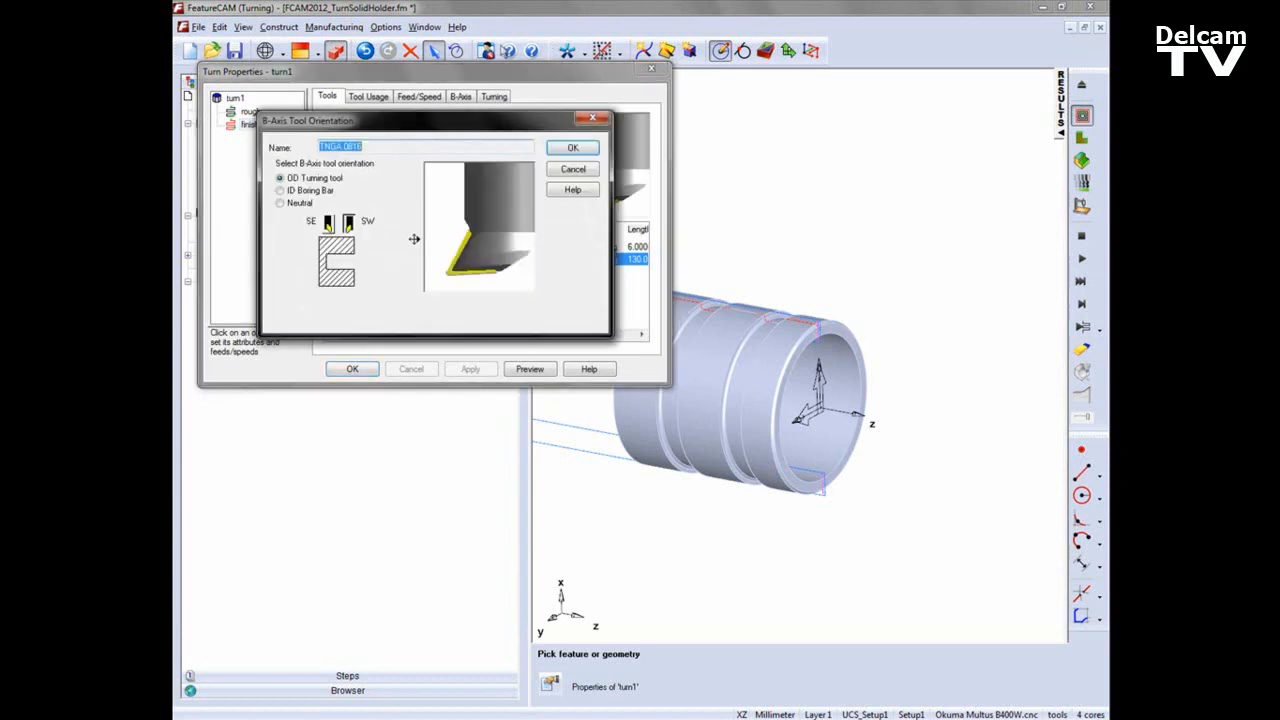
click(300, 203)
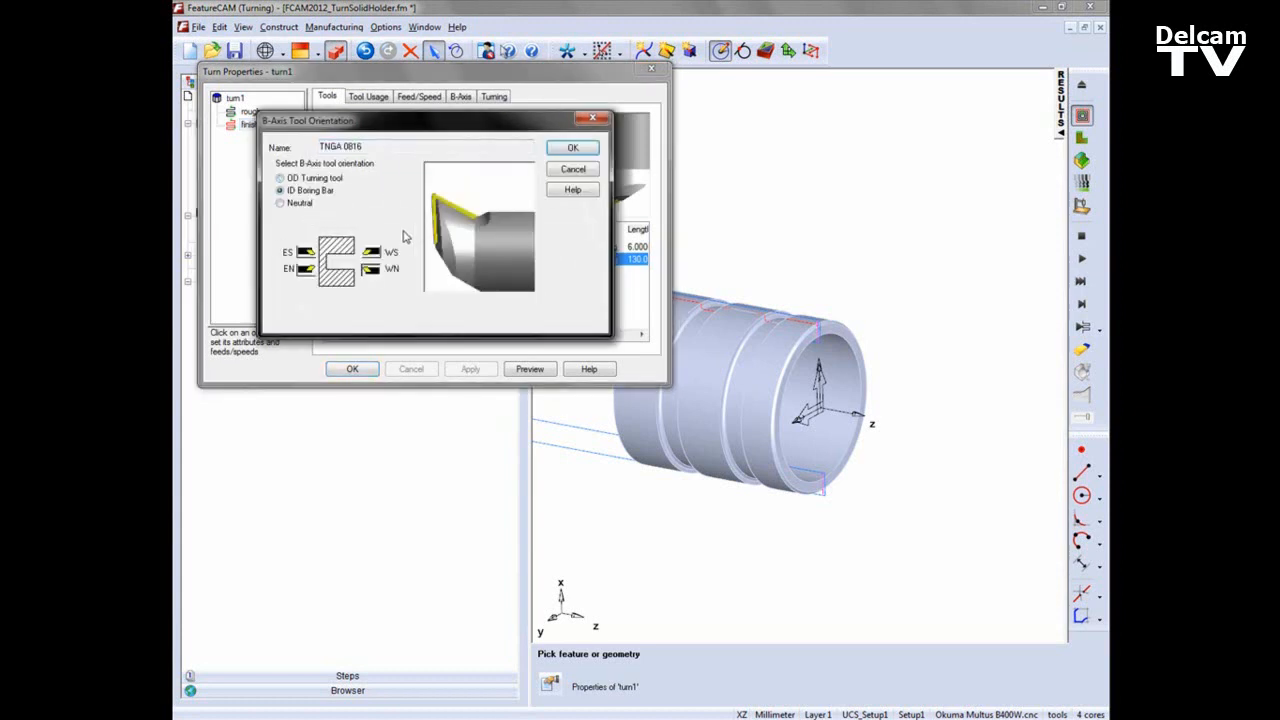
click(375, 253)
click(572, 149)
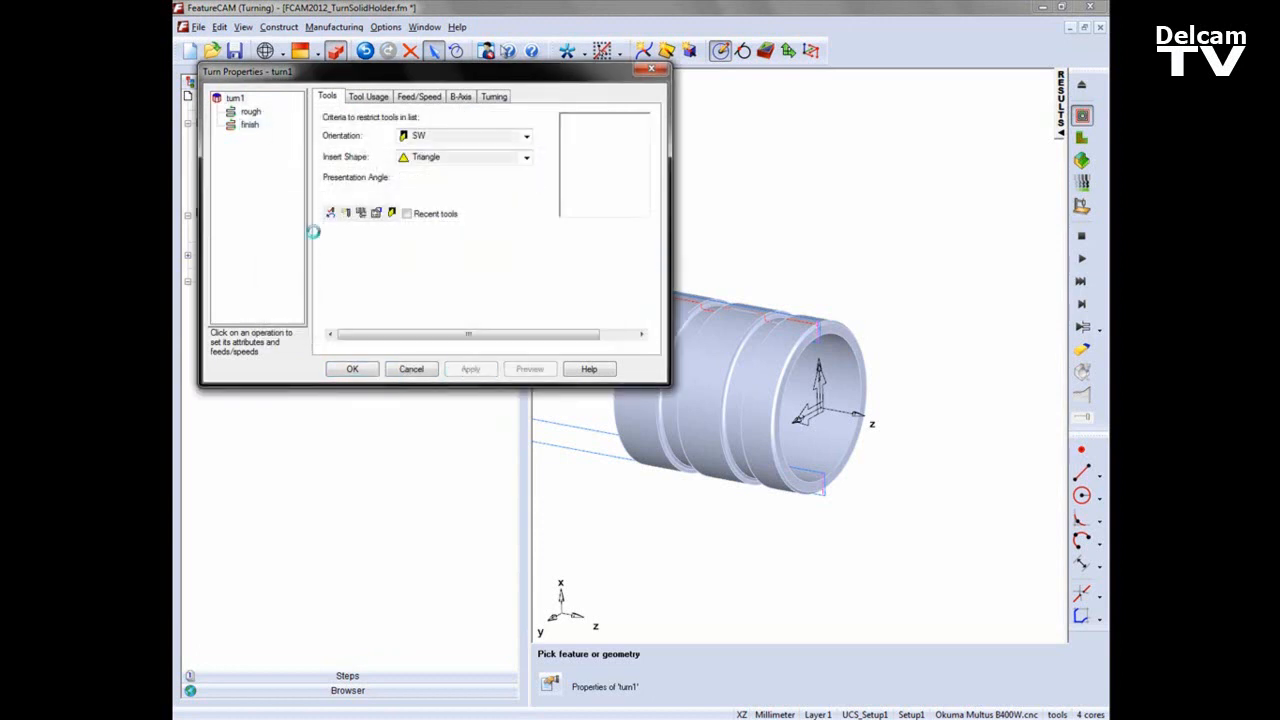
click(353, 370)
- Set the B-axis orientation of TNGA 0816 for bore1's rough operation to ID Boring Bar, WN, and apply it
right_click(243, 163)
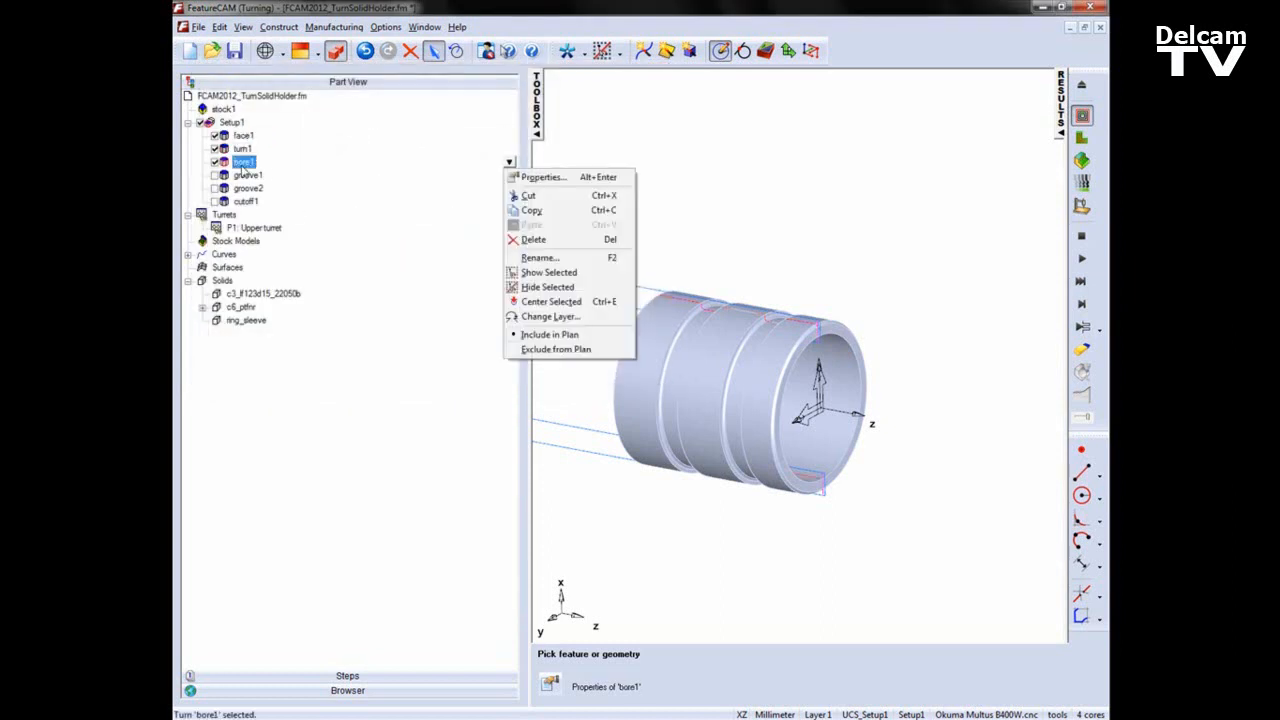
click(558, 178)
click(252, 113)
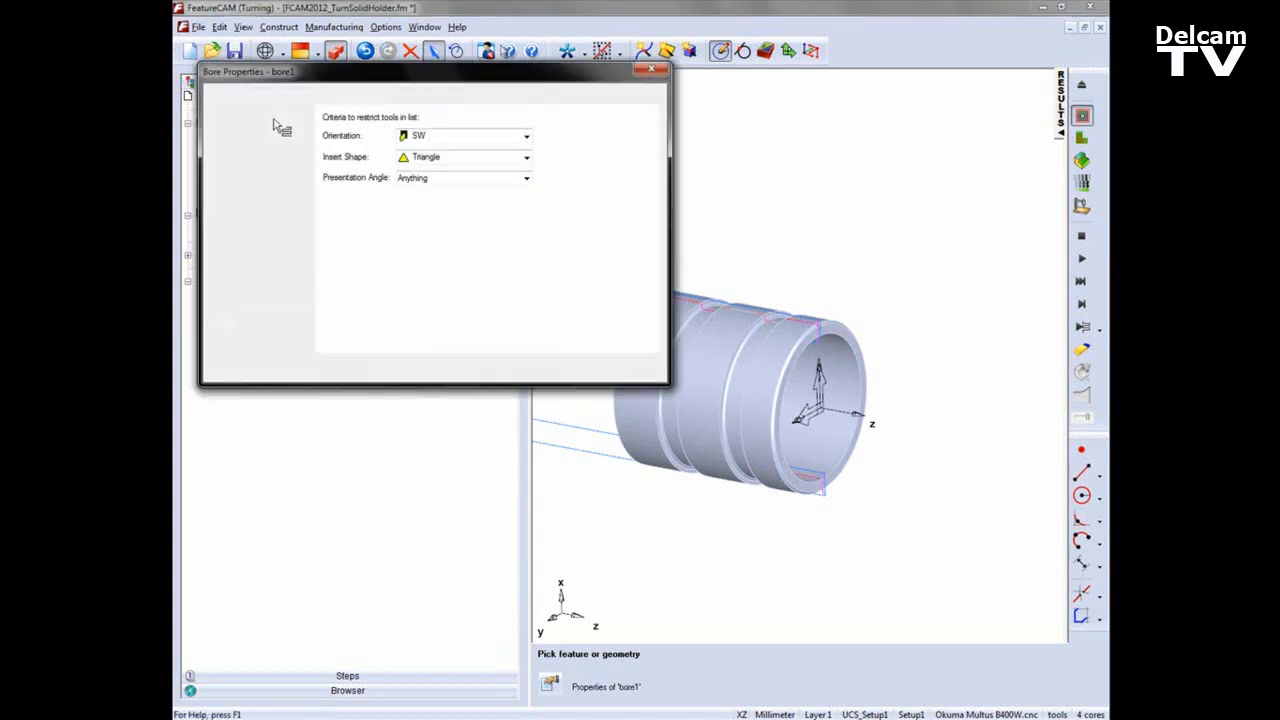
click(393, 213)
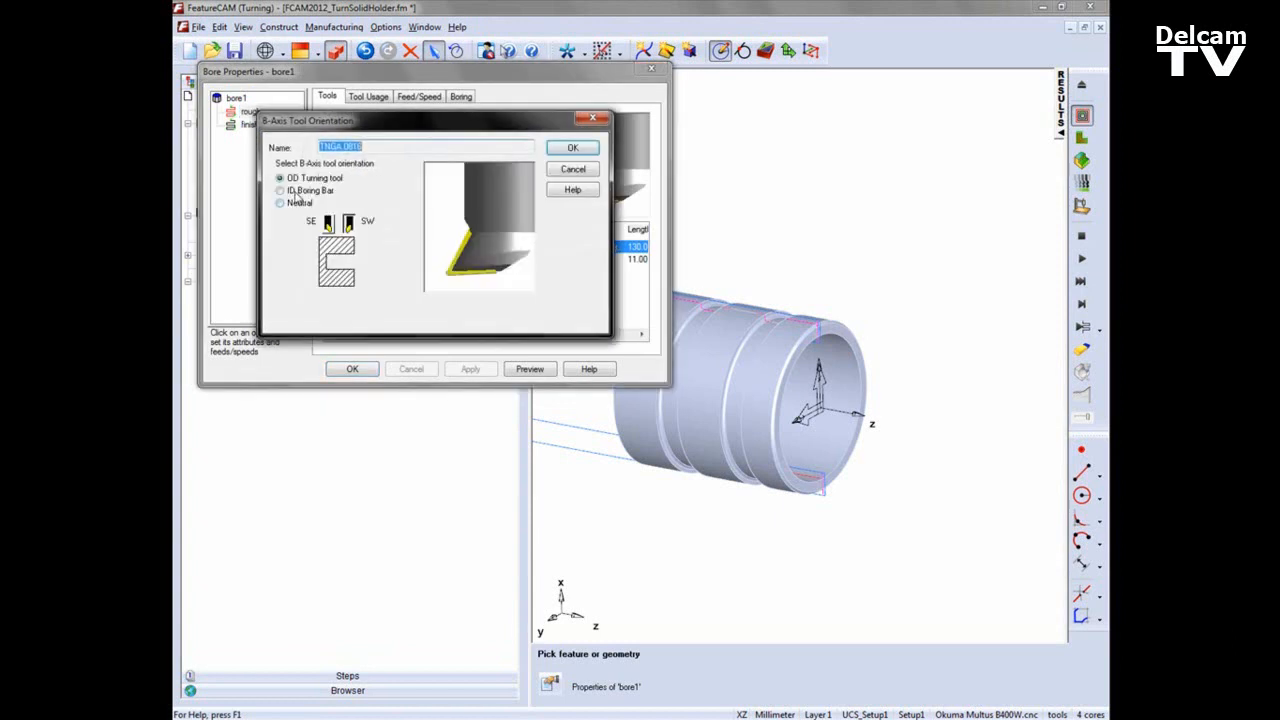
click(298, 180)
key(Down)
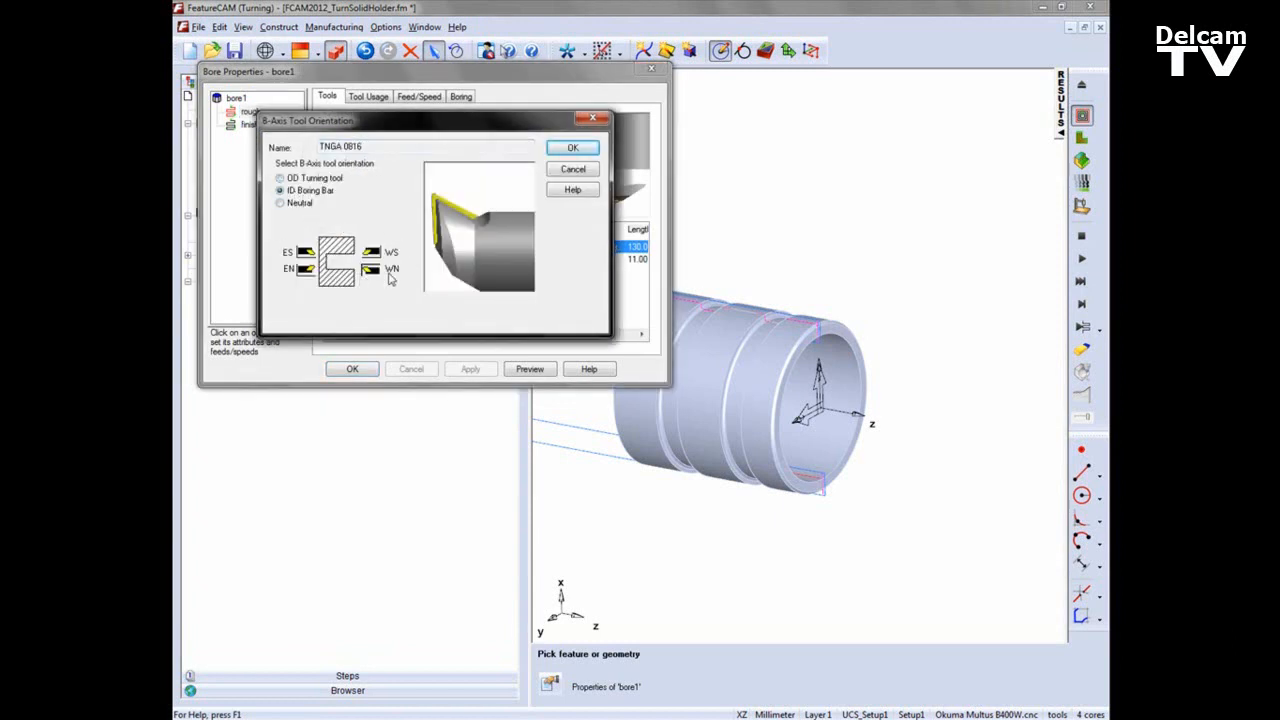
click(568, 149)
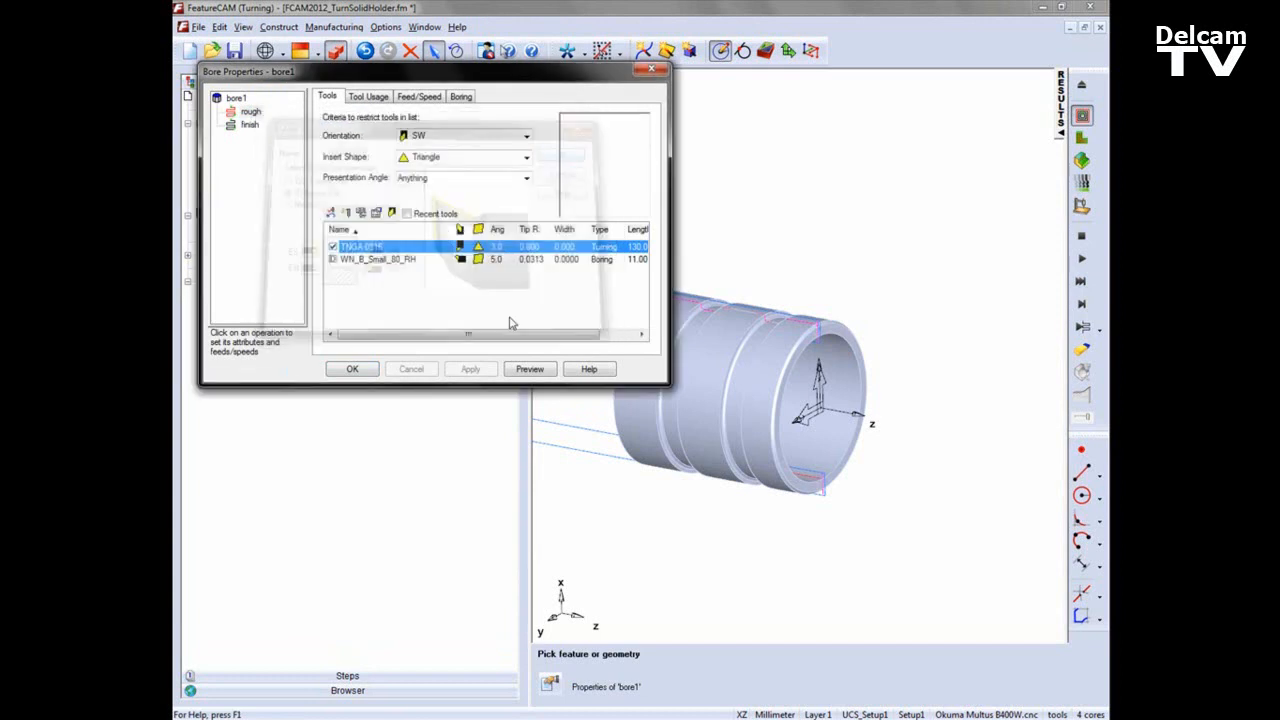
click(470, 369)
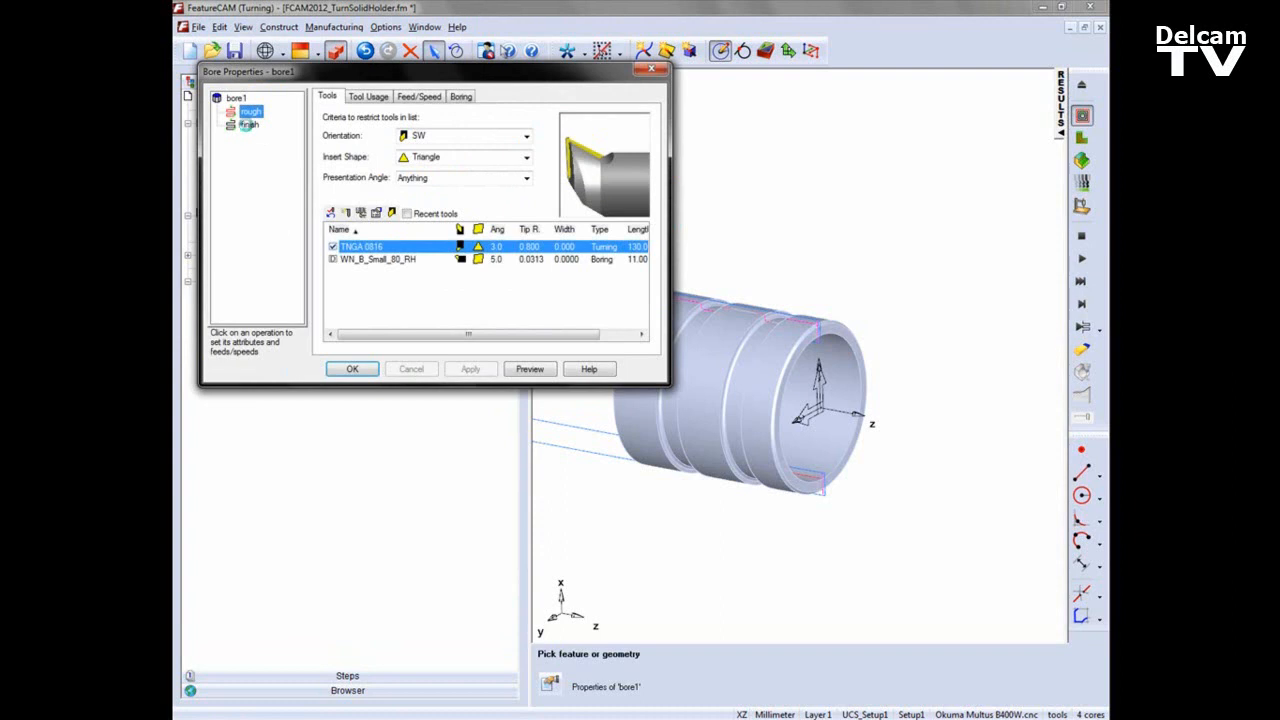
- Set the B-axis tool orientation of bore1's finish operation to ID Boring Bar, WN, and accept the bore1 properties
click(247, 124)
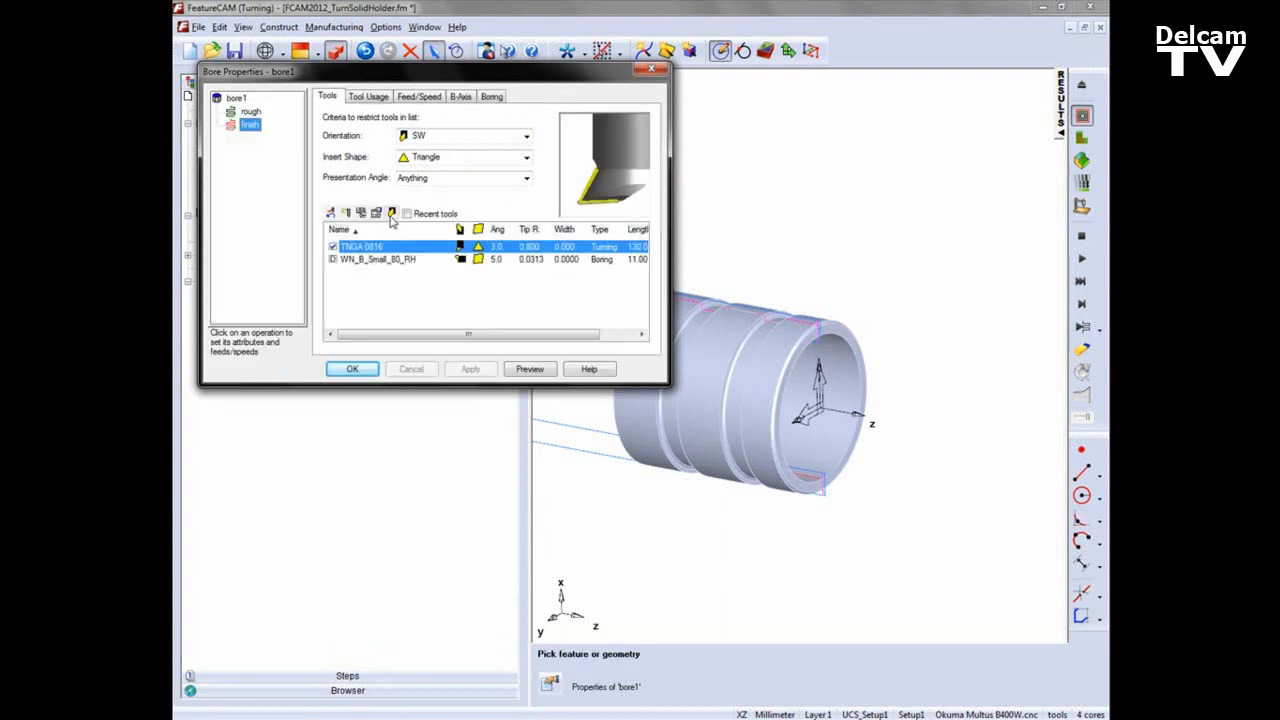
click(391, 214)
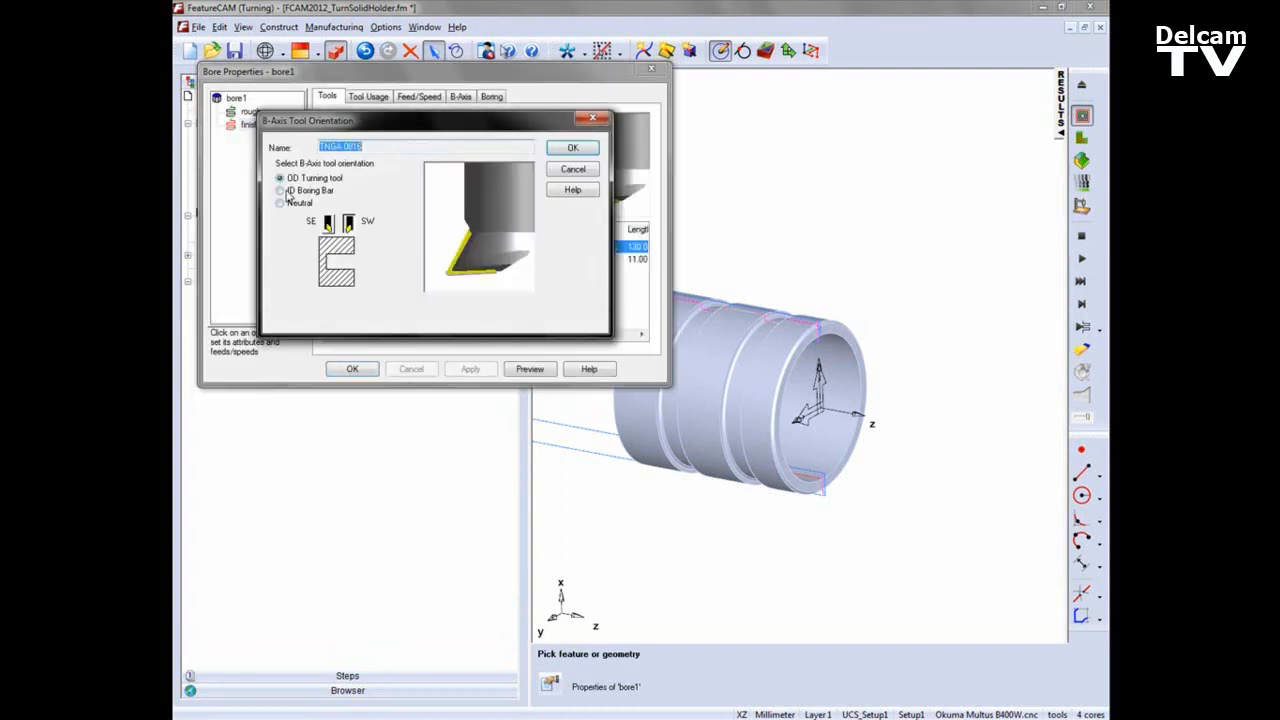
click(286, 194)
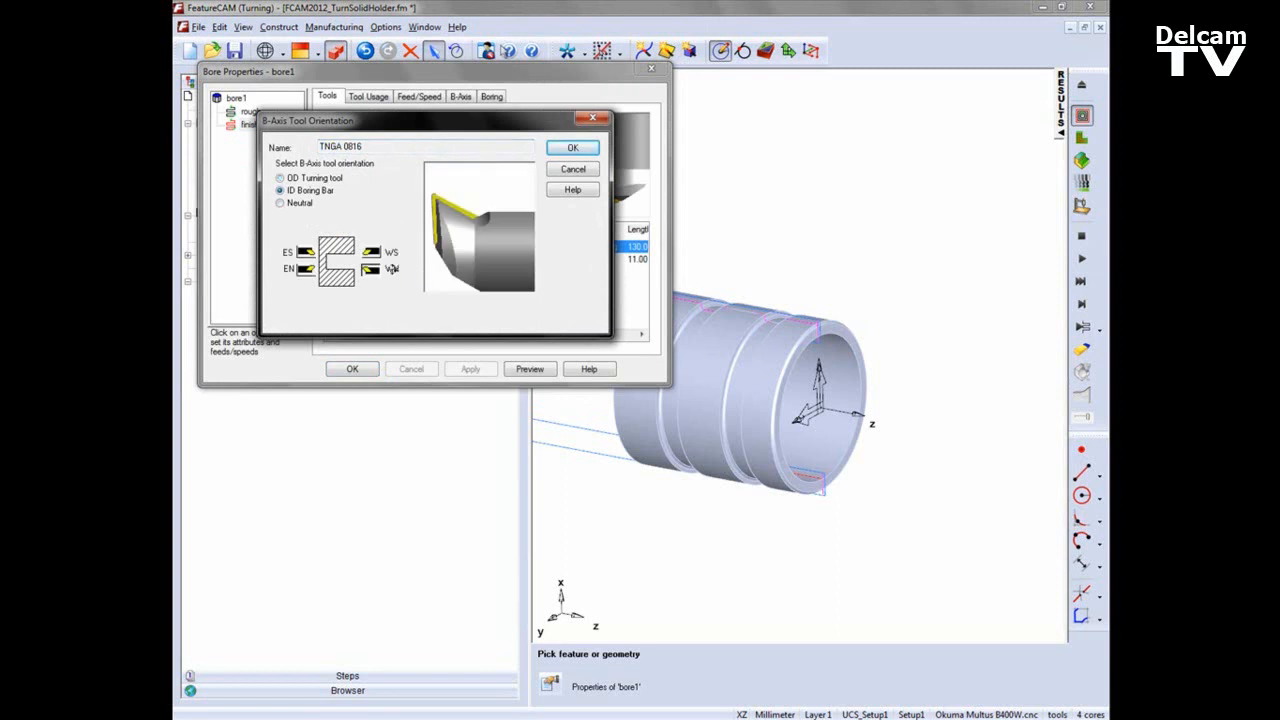
click(585, 147)
click(470, 369)
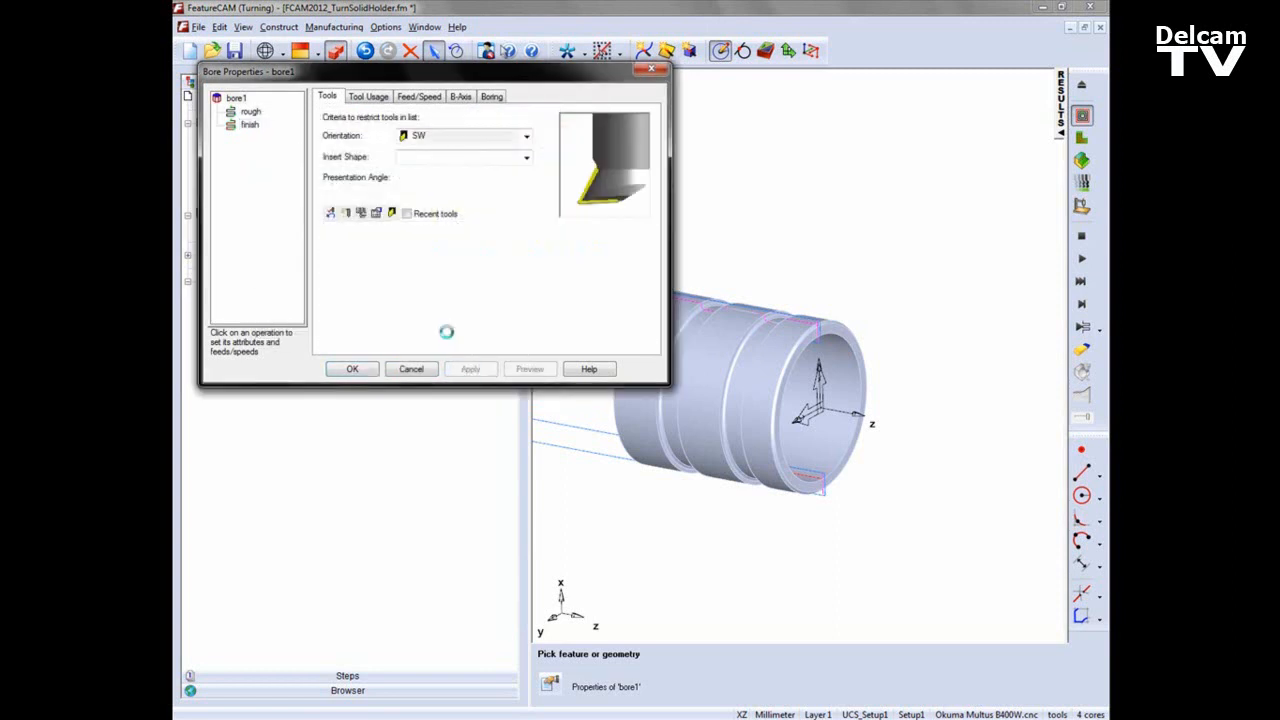
click(352, 369)
- Include the groove1, groove2 and cutoff1 features in the Setup1 machining plan
scroll(766, 263, down, 3)
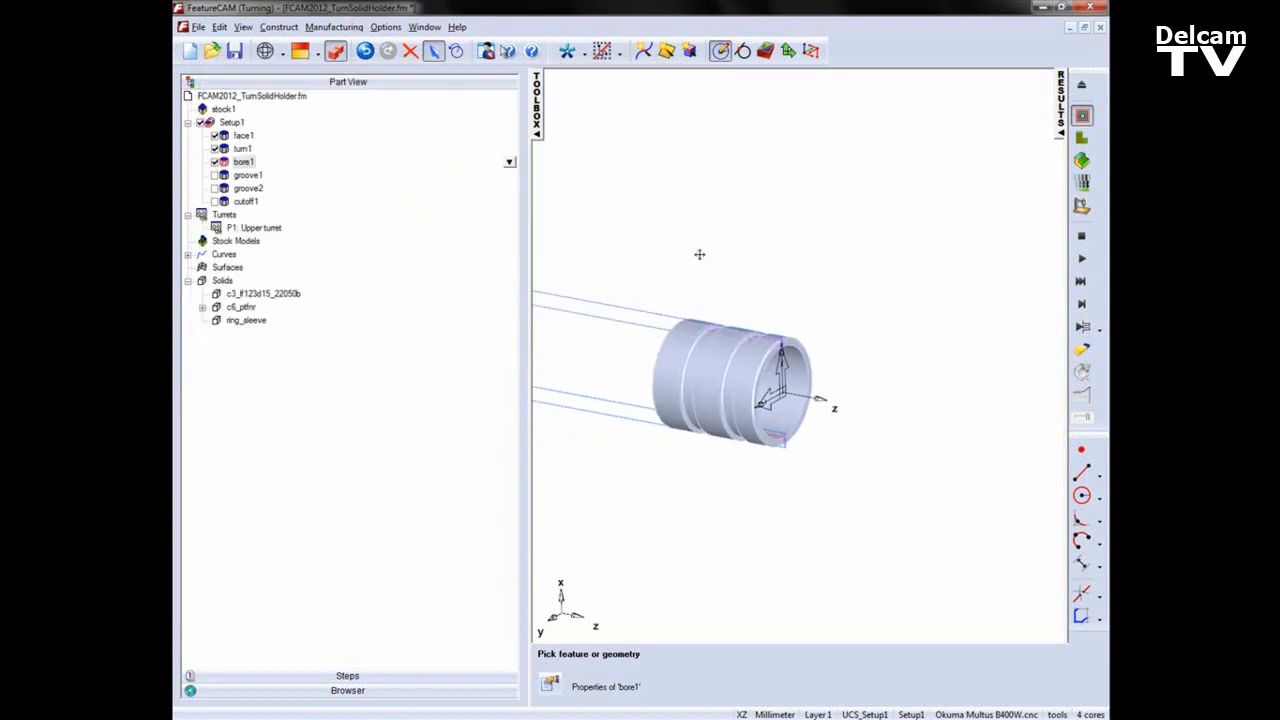
middle_drag(701, 257, 706, 260)
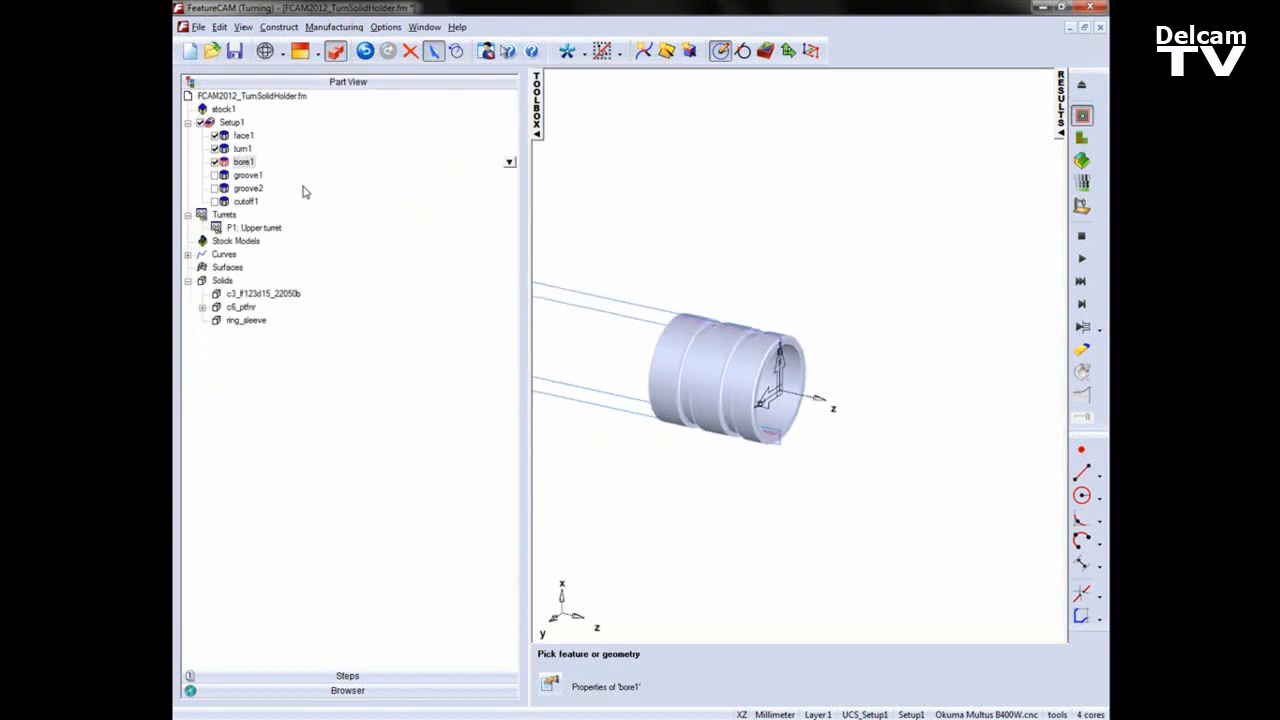
click(214, 175)
click(214, 188)
click(214, 201)
click(250, 294)
scroll(792, 359, up, 4)
middle_drag(808, 468, 813, 440)
click(825, 245)
scroll(825, 245, down, 2)
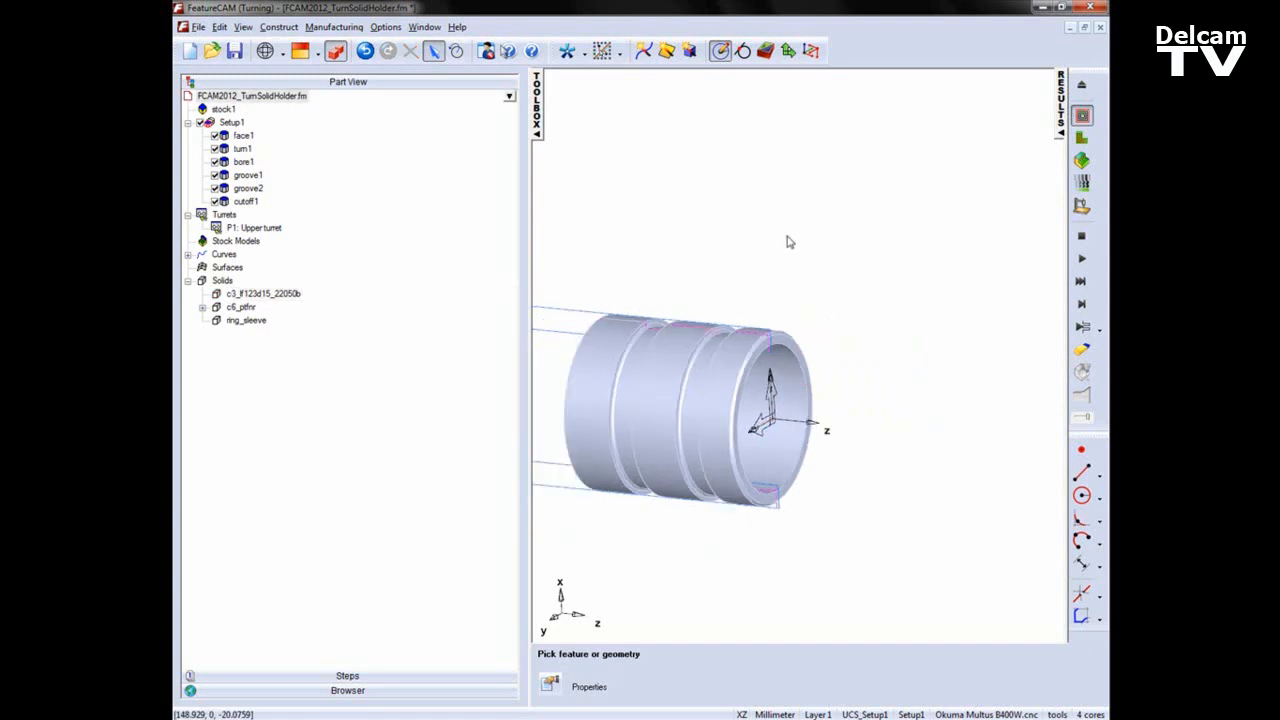
shift+middle_drag(792, 239, 839, 245)
middle_drag(943, 322, 927, 365)
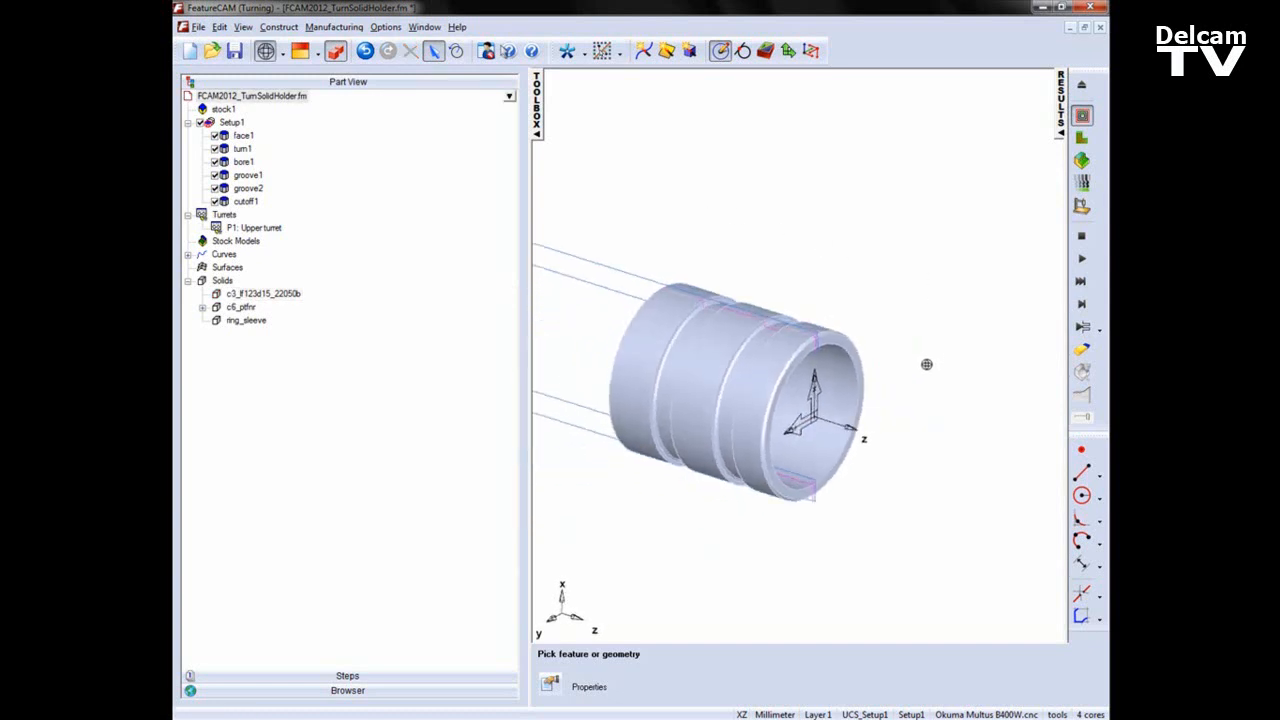
- Start the 3D simulation of the part and advance it through the face1 operation with the TNGA 0816 tool
click(537, 133)
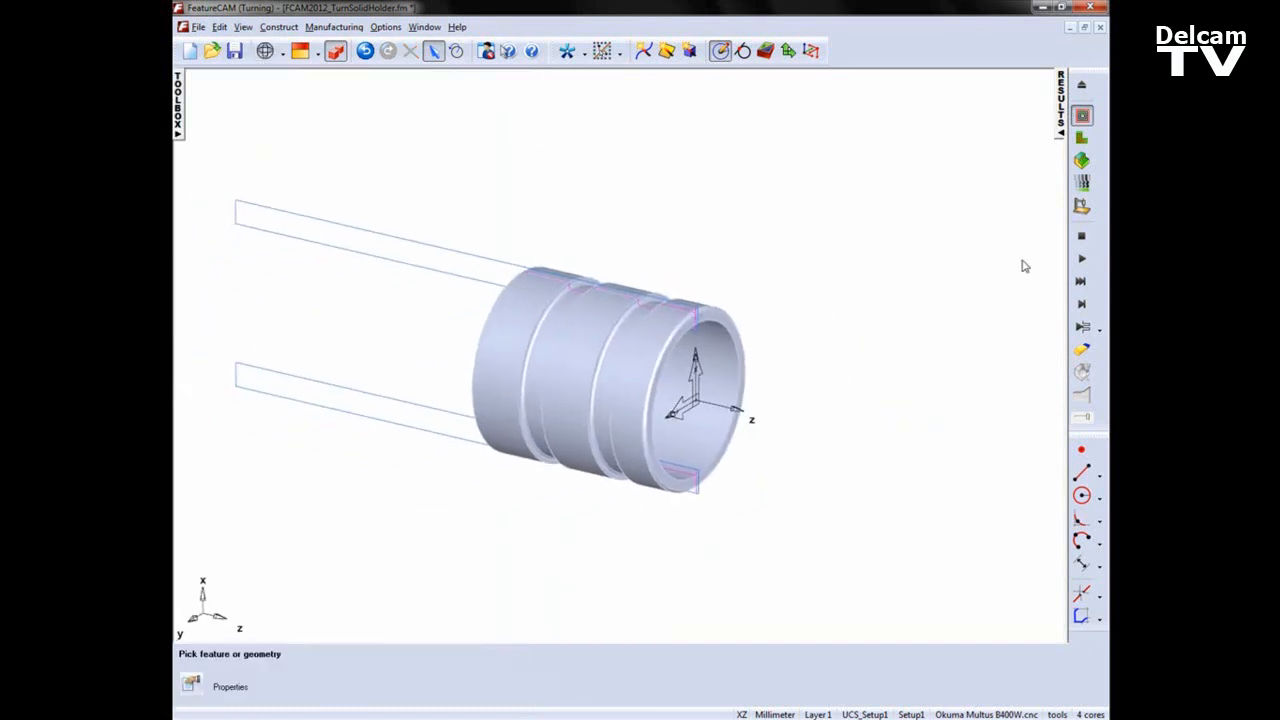
click(1081, 305)
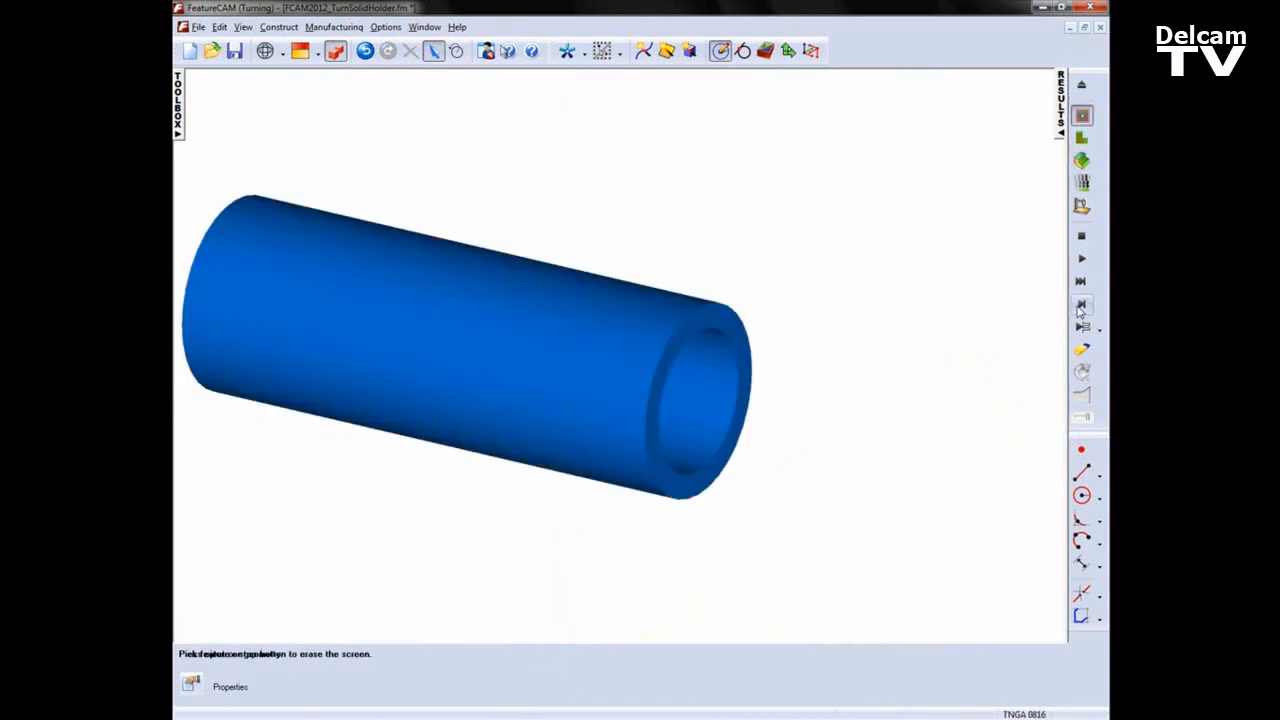
middle_drag(697, 394, 937, 358)
click(1083, 307)
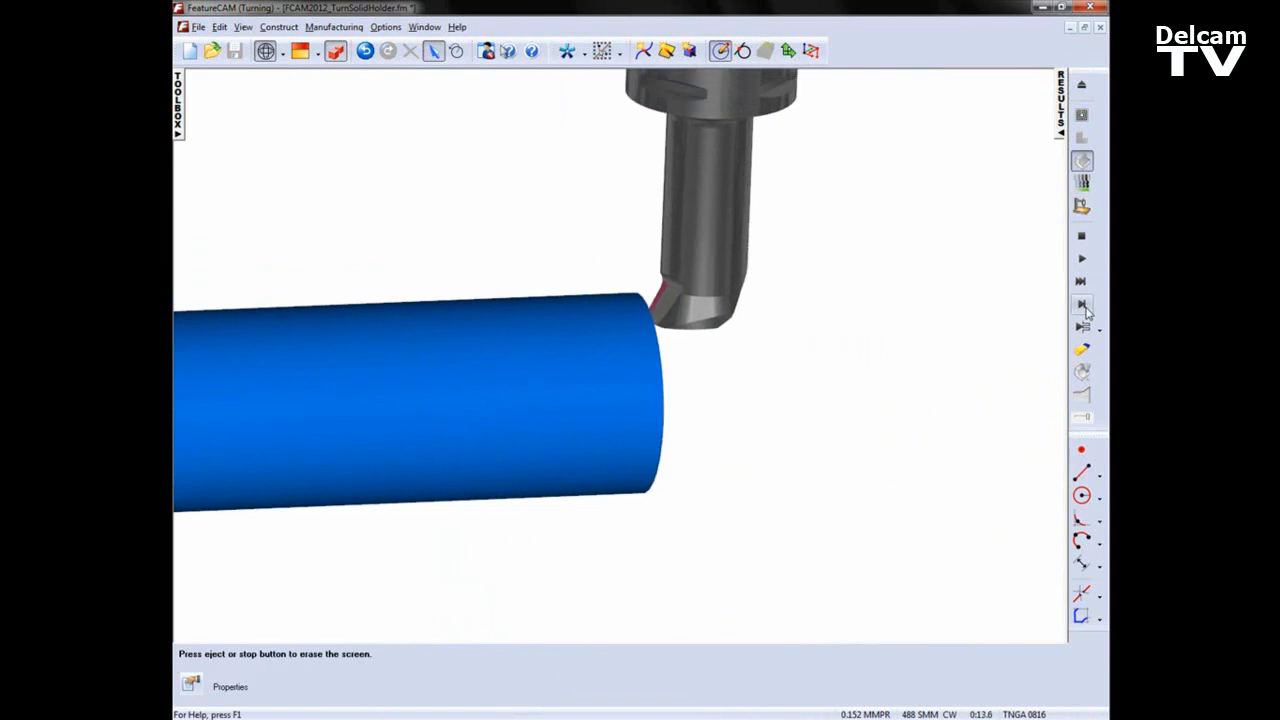
drag(982, 360, 626, 423)
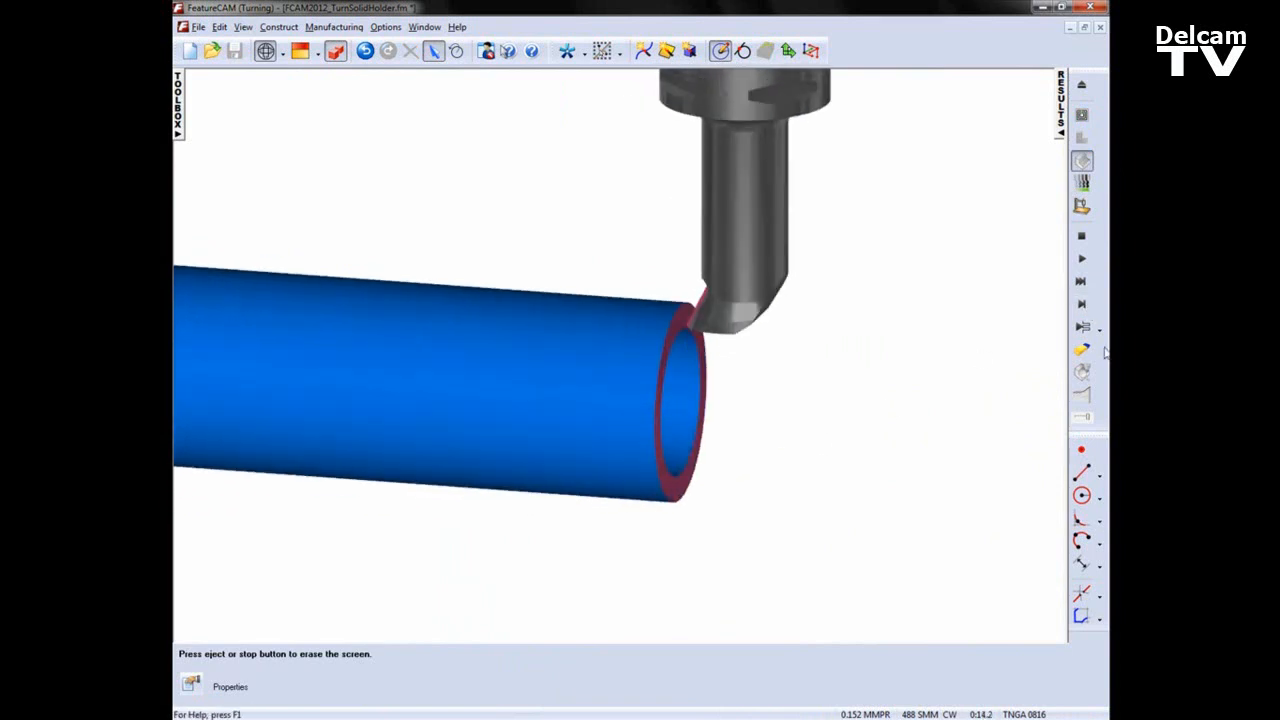
click(1085, 310)
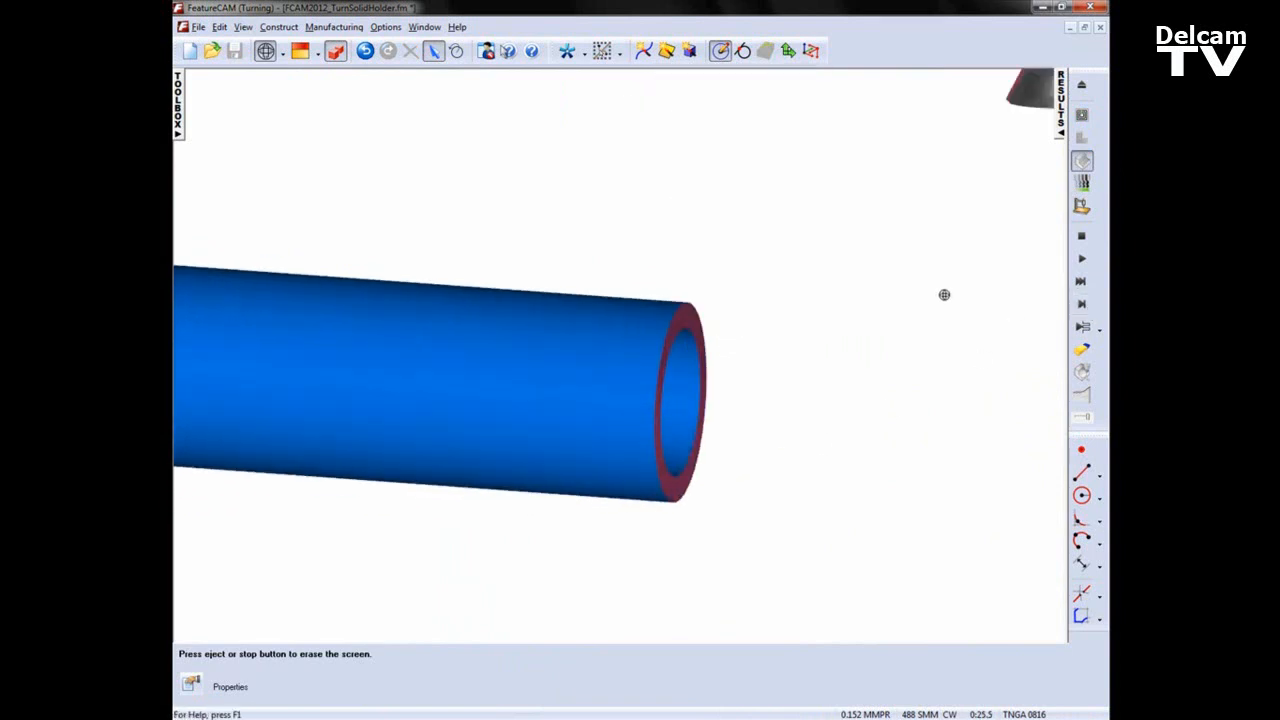
- Advance the 3D simulation to the tool's B-axis reorientation and through the turn1 roughing and finishing on the outer diameter
scroll(944, 295, down, 2)
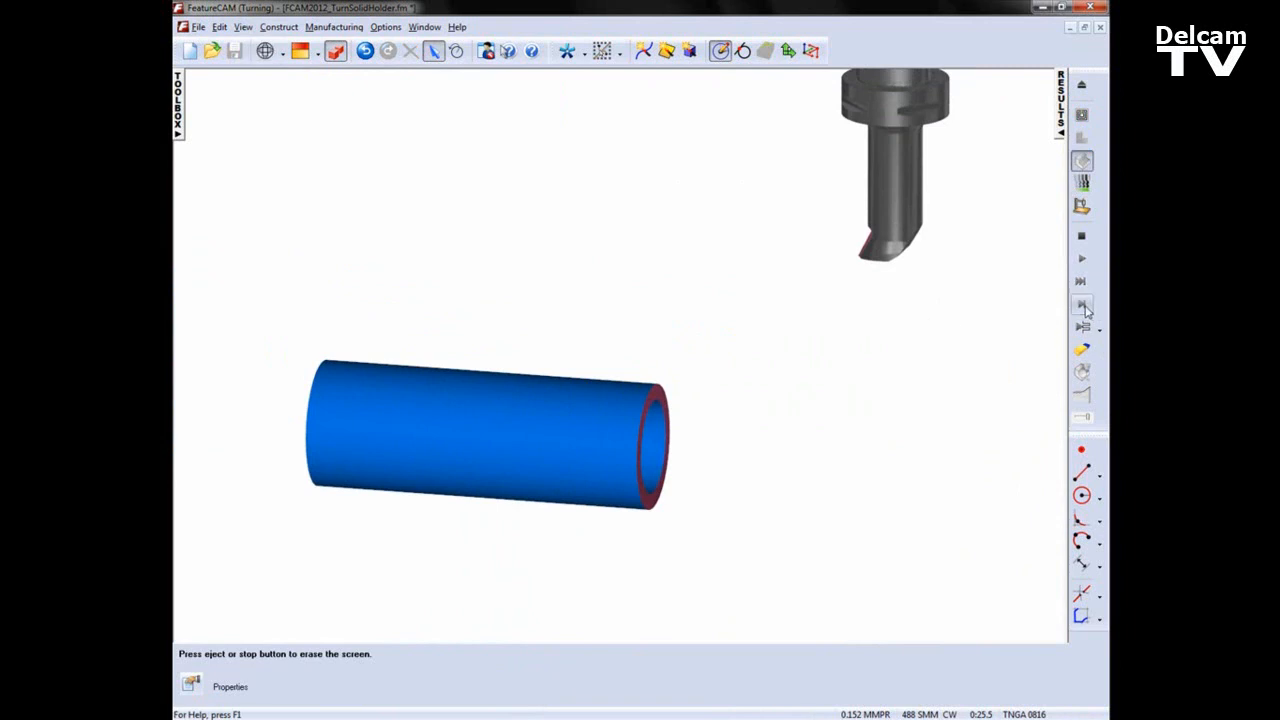
click(1084, 308)
middle_drag(781, 390, 756, 406)
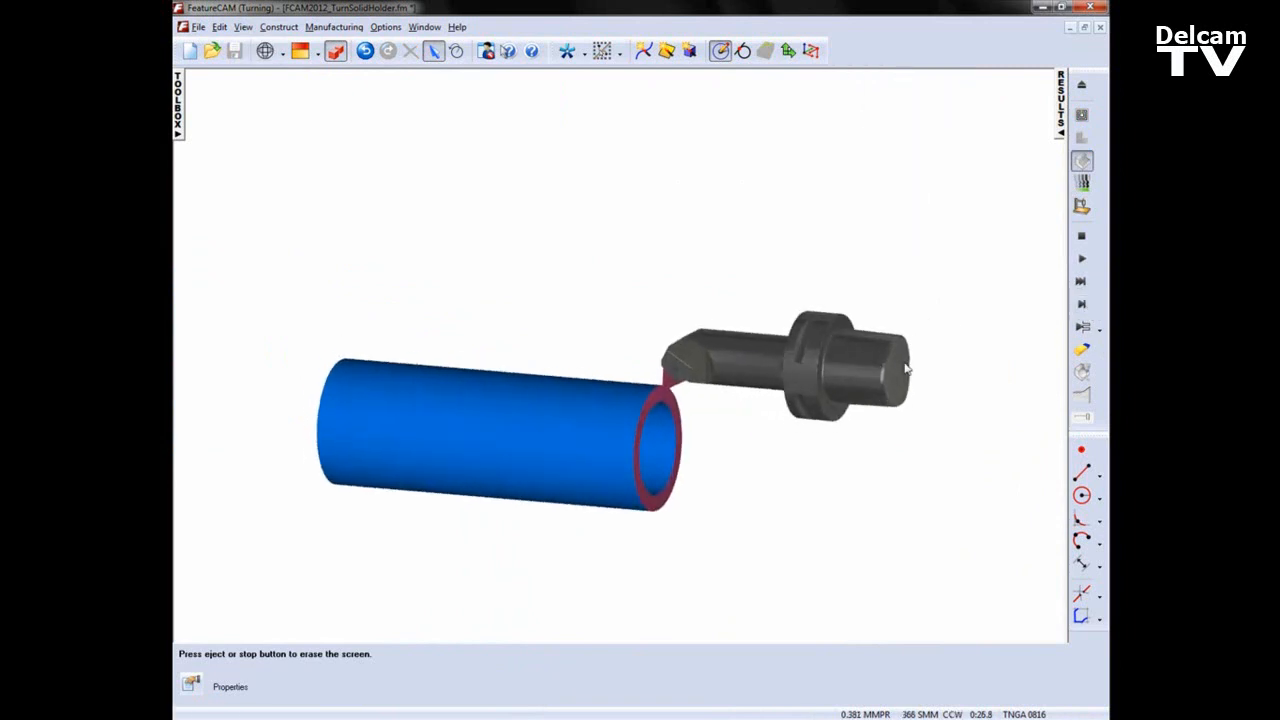
click(1082, 306)
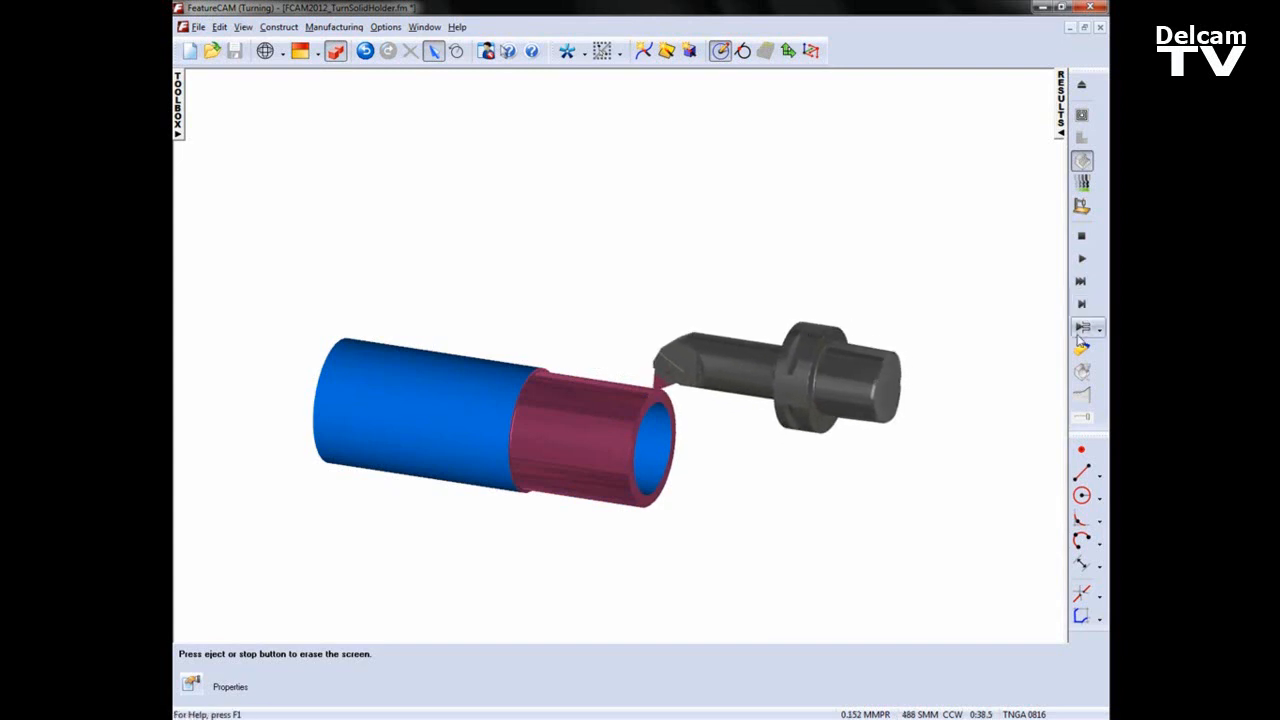
- Play the 3D simulation operation by operation through the bore1 passes, the two grooves and the cutoff
click(1081, 328)
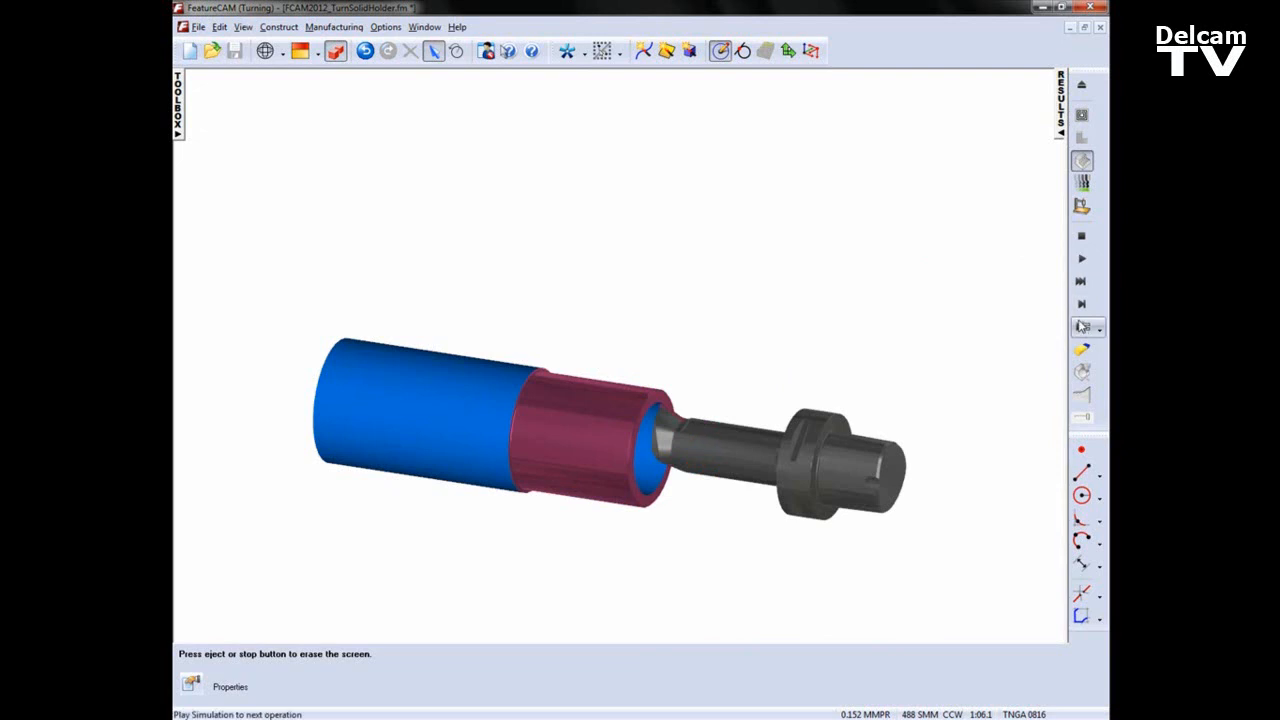
click(1081, 328)
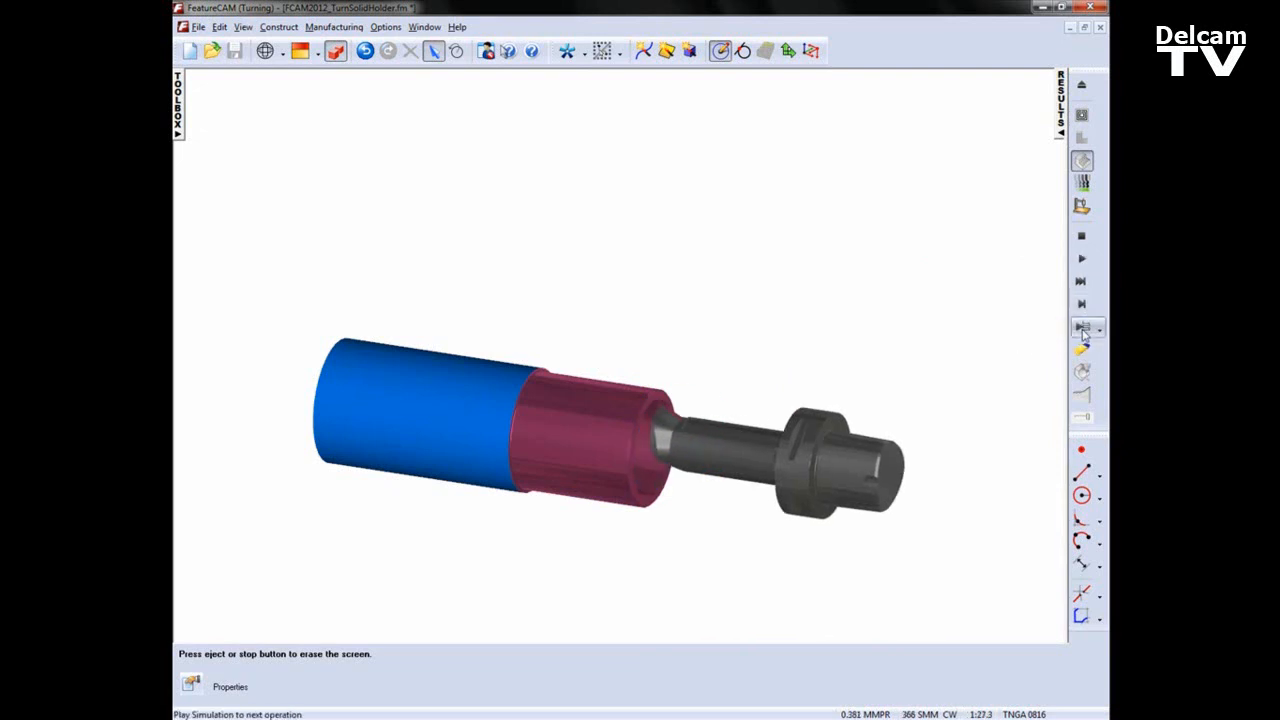
click(1081, 330)
scroll(750, 375, up, 3)
click(1081, 330)
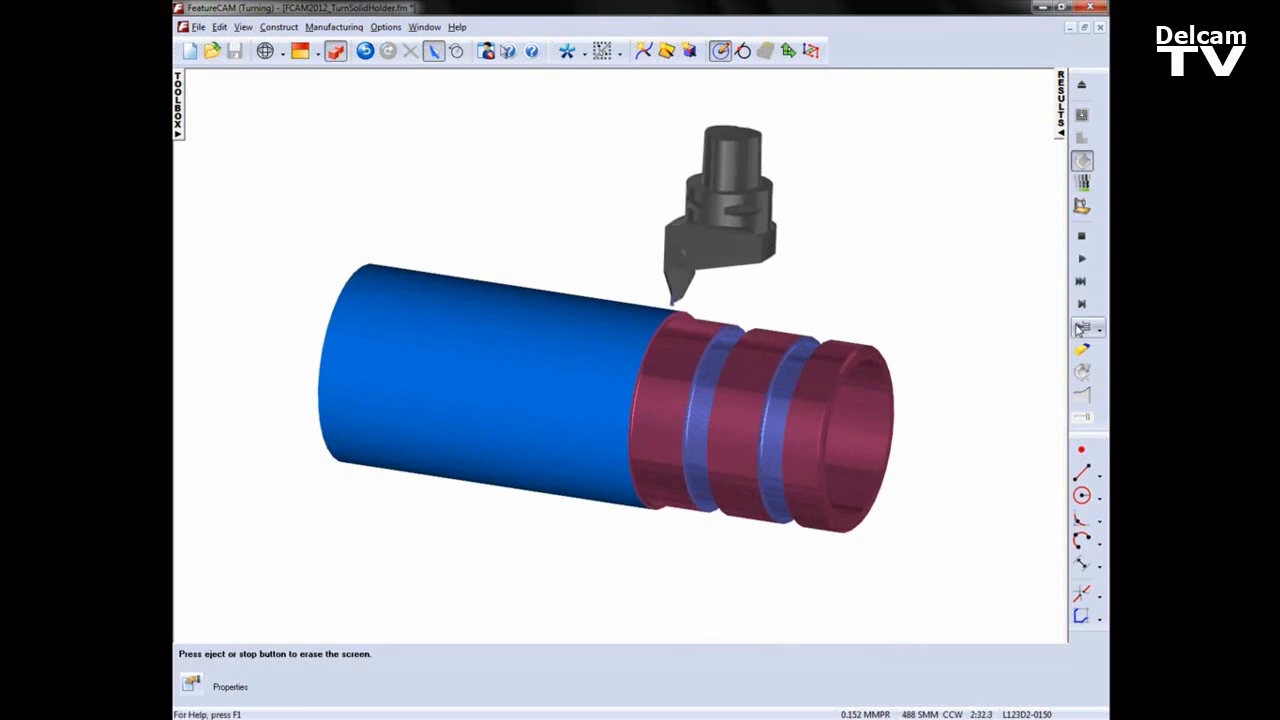
click(1078, 329)
middle_drag(699, 425, 663, 459)
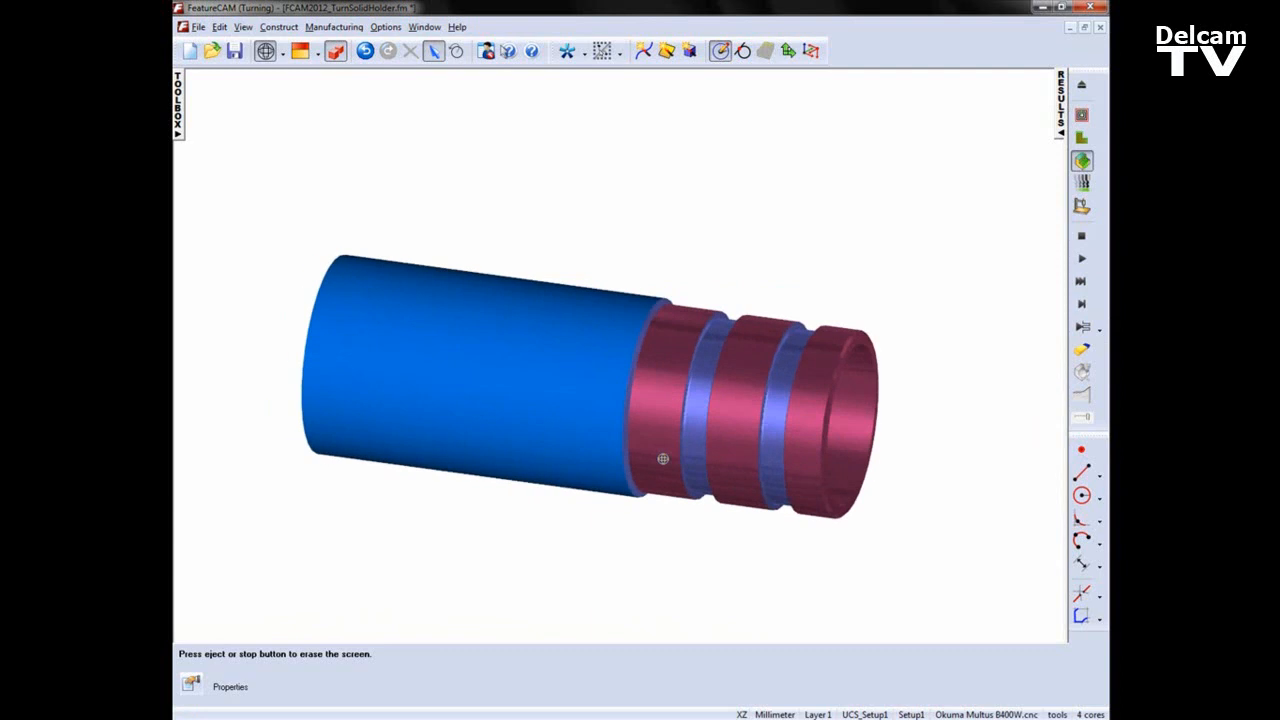
- Stop the 3D simulation and run the machine simulation of all operations from facing to cutoff, replaying it from the start
click(1082, 238)
click(1084, 210)
click(1081, 304)
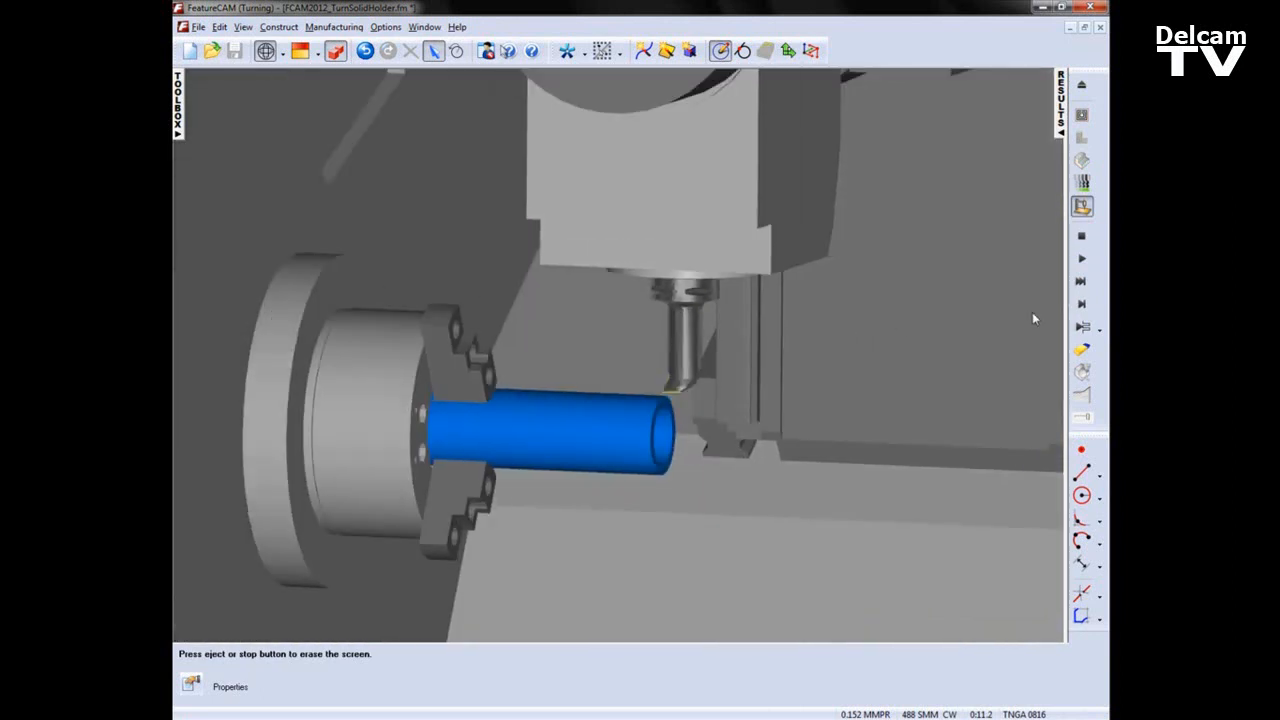
click(1082, 259)
click(1082, 260)
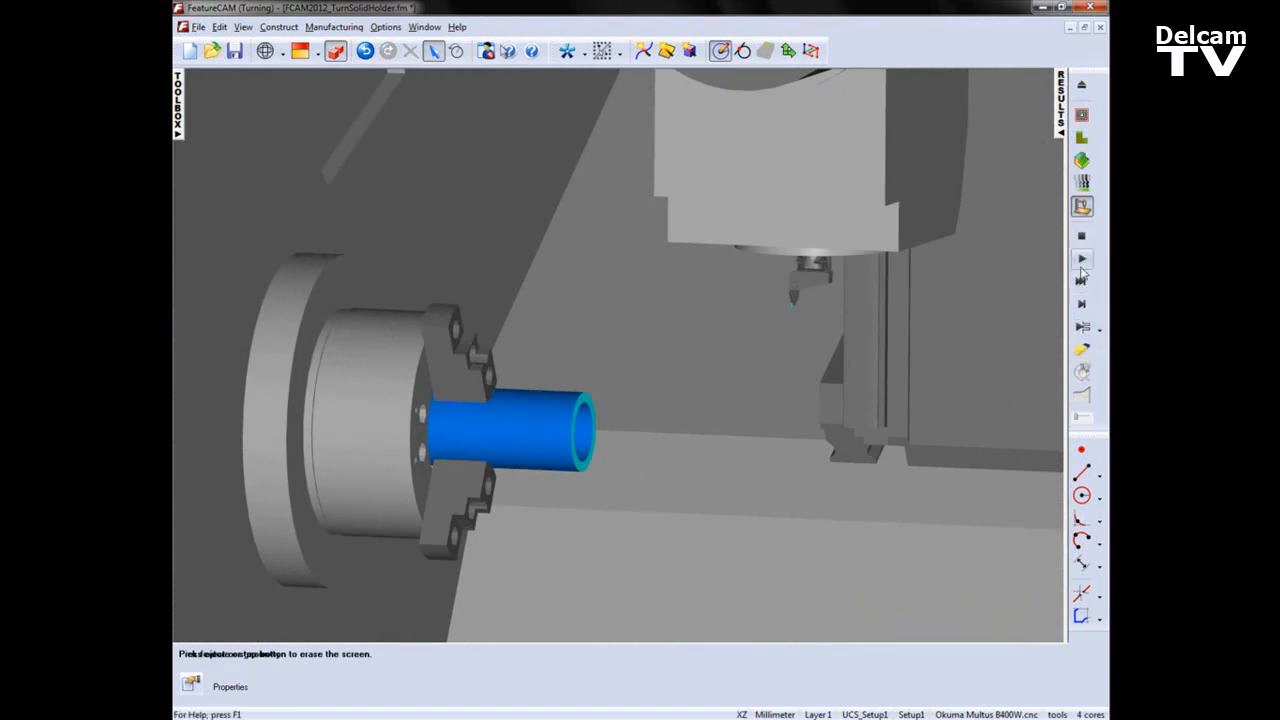
click(1081, 266)
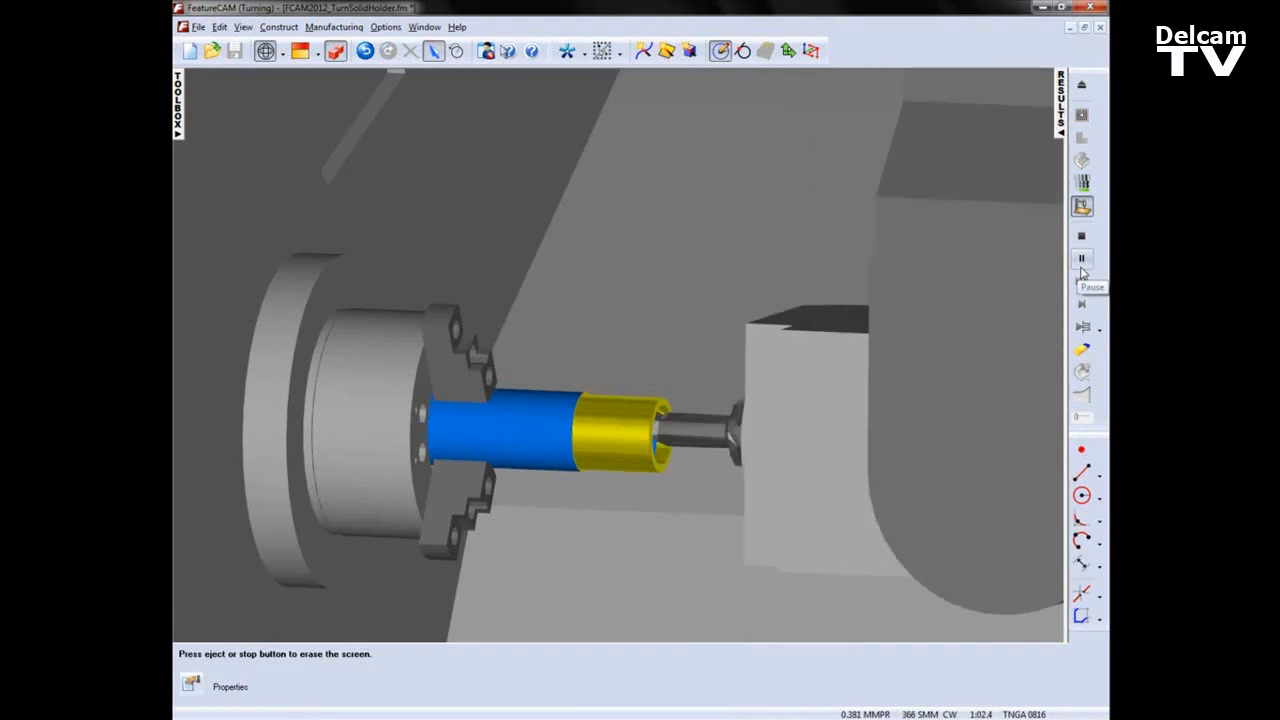